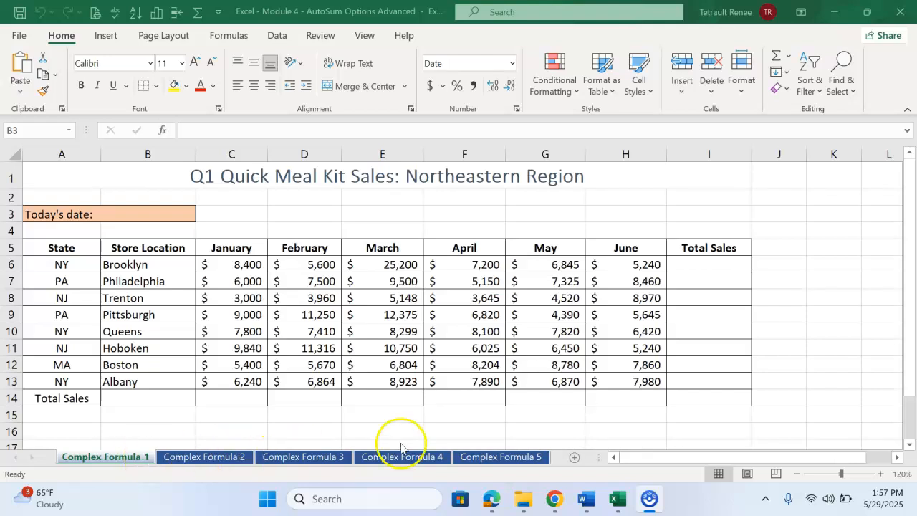
# Step: Insert the TODAY function in cell B3 beside the "Today's date:" label
pyautogui.click(170, 215)
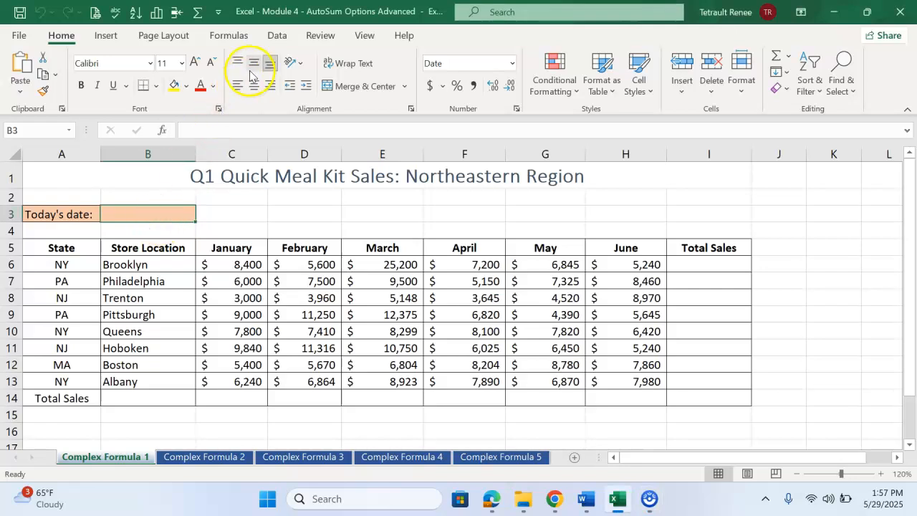
pyautogui.click(236, 38)
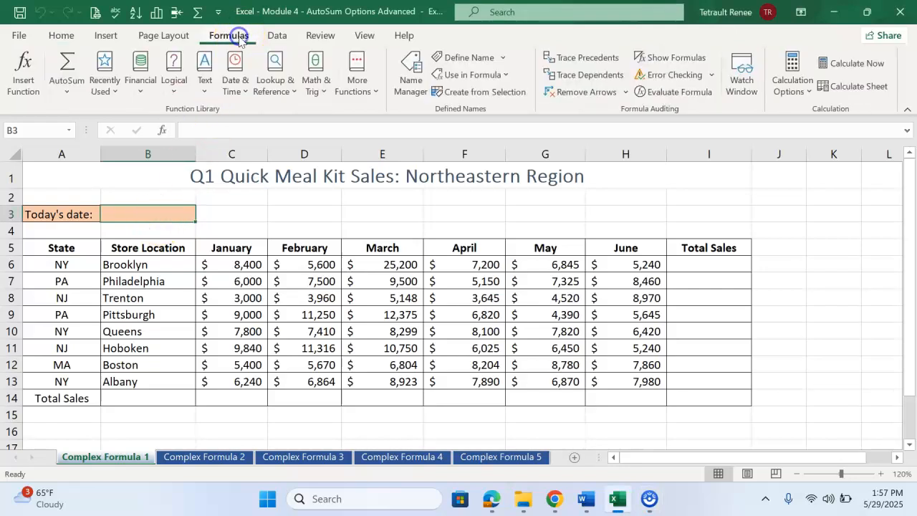
pyautogui.click(235, 79)
pyautogui.scroll(-3, 259, 328)
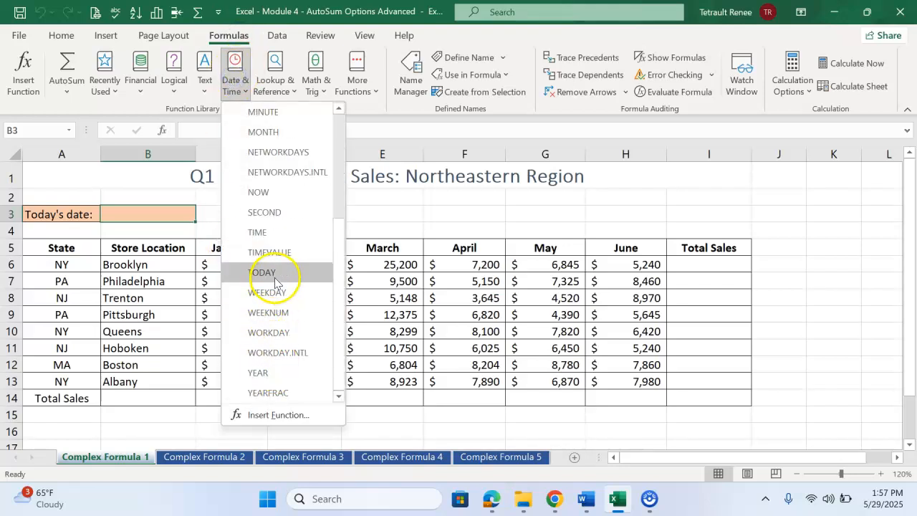
pyautogui.click(264, 272)
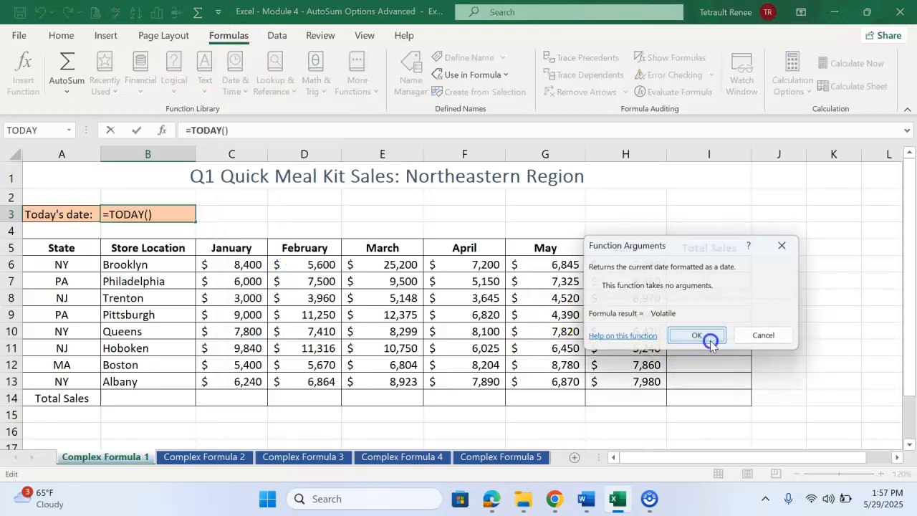
pyautogui.click(684, 337)
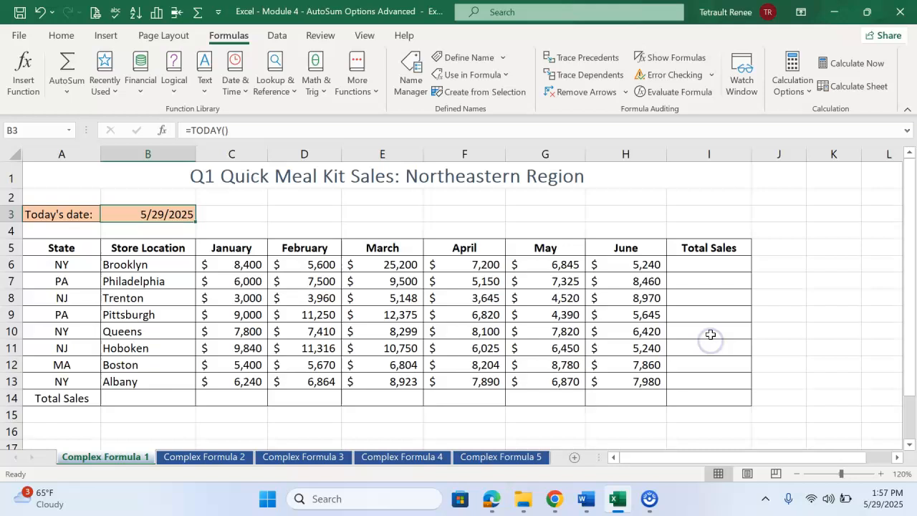
# Step: Total Brooklyn's January to June sales in I6 with AutoSum over C6:H6, and fill the formula down to I14
pyautogui.click(704, 266)
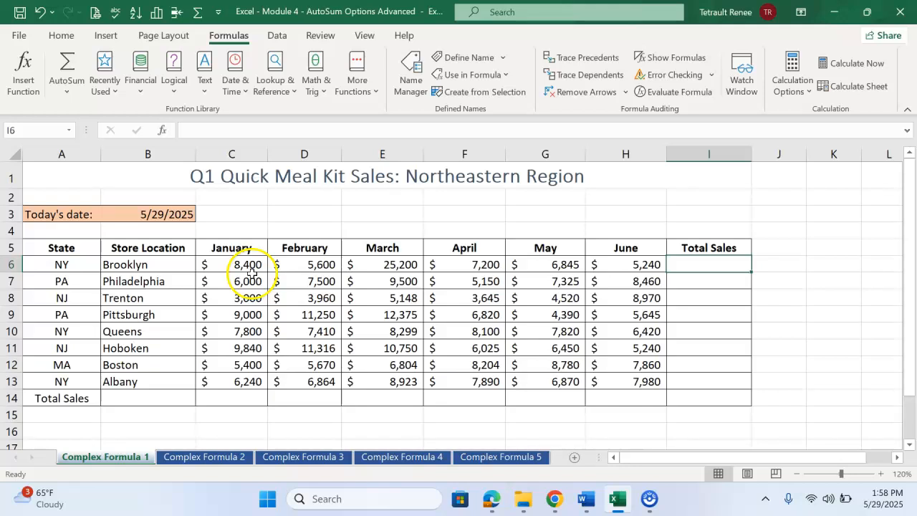
pyautogui.click(66, 63)
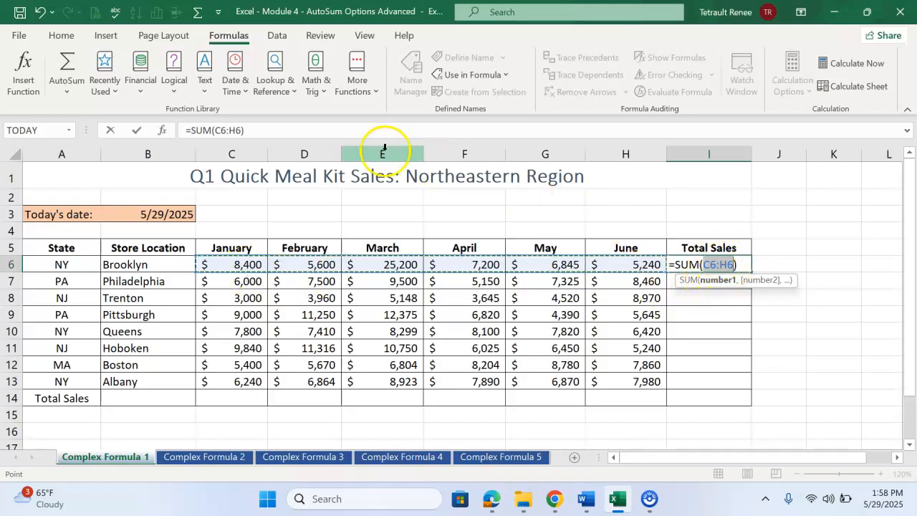
pyautogui.click(137, 130)
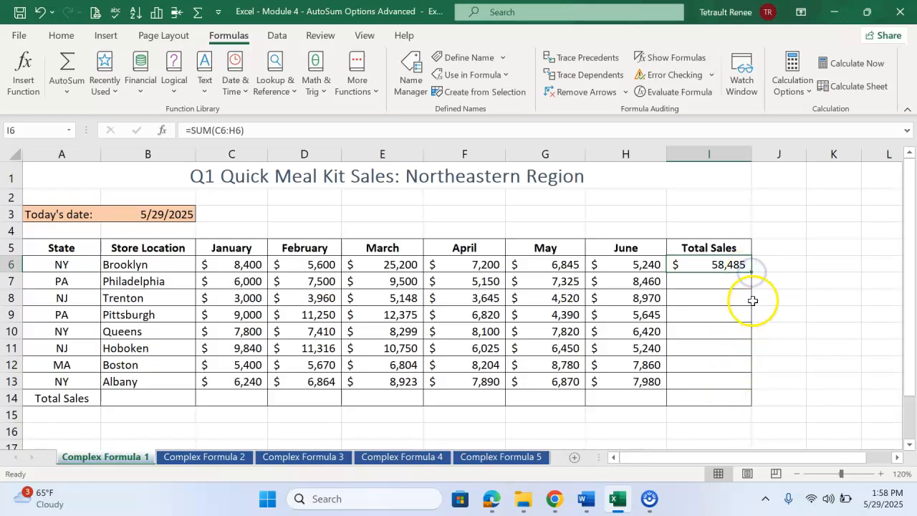
pyautogui.moveTo(753, 271); pyautogui.dragTo(749, 274)
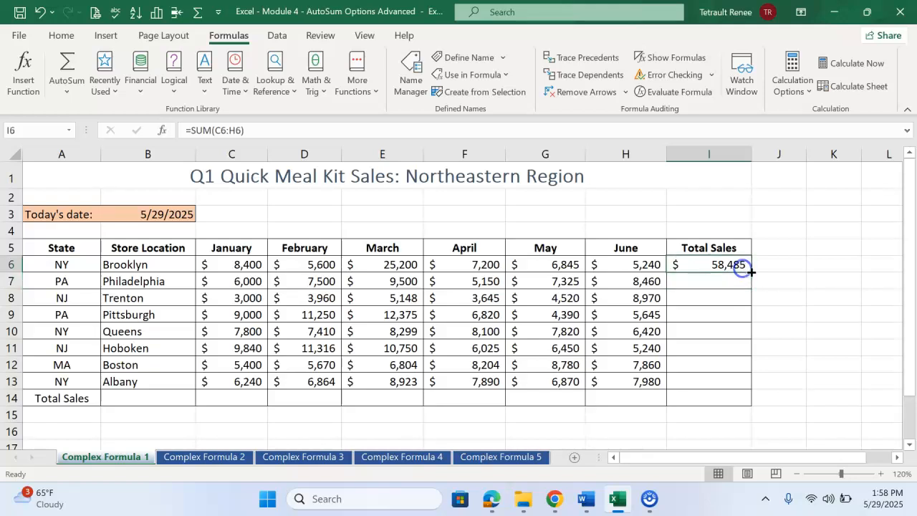
pyautogui.moveTo(751, 273); pyautogui.dragTo(738, 405)
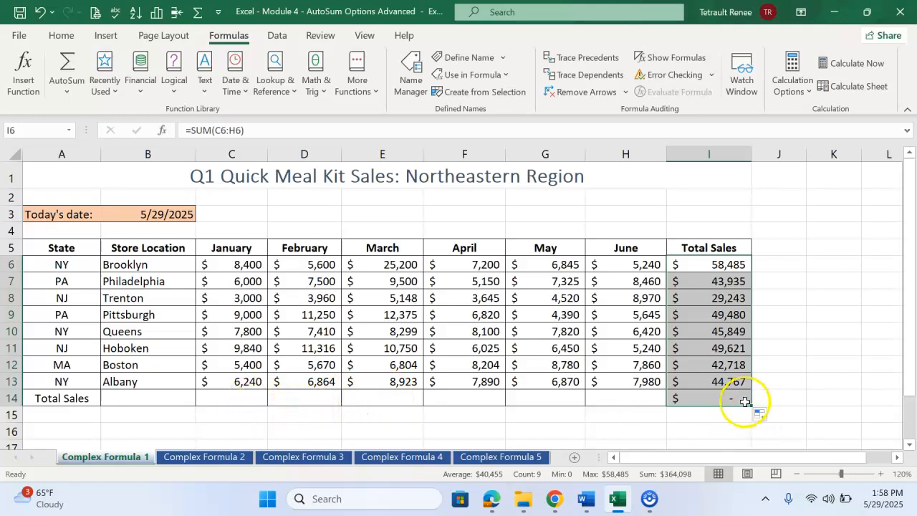
# Step: Total the January column in C14 with AutoSum over C6:C13, and fill the formula across to H14
pyautogui.click(236, 399)
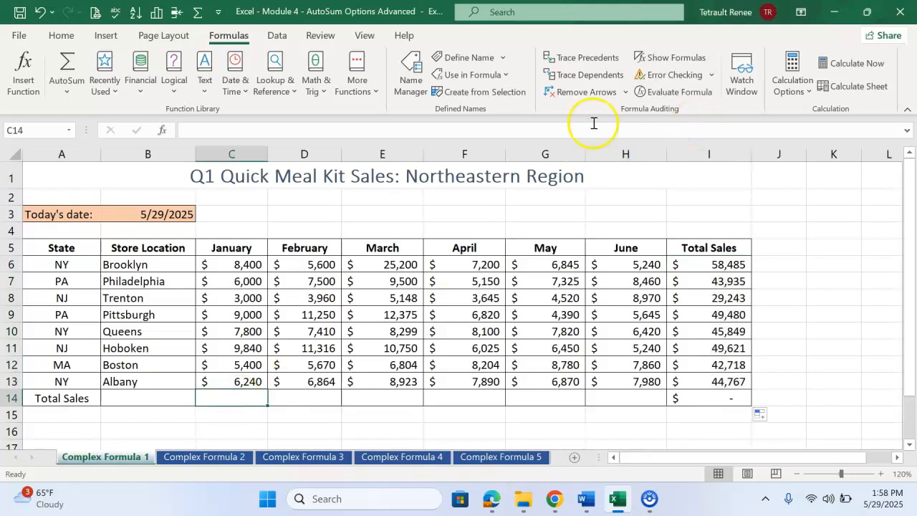
pyautogui.click(67, 61)
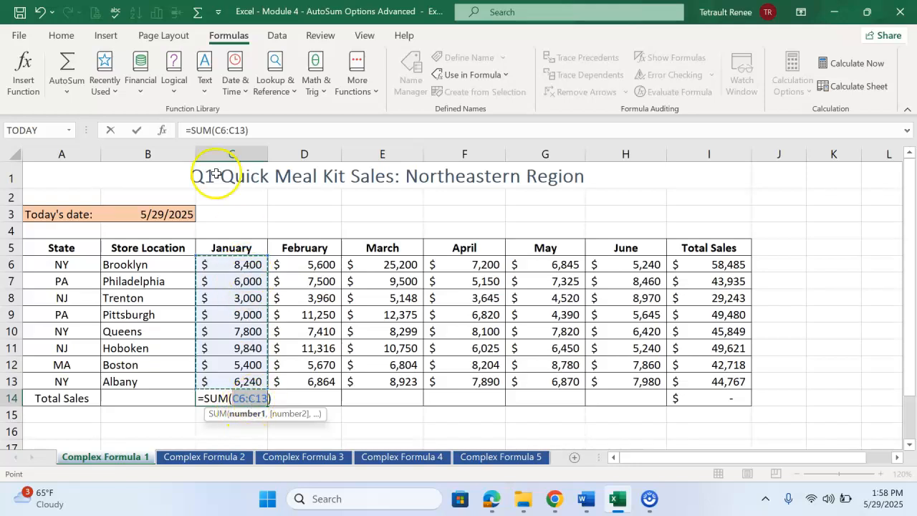
pyautogui.click(138, 132)
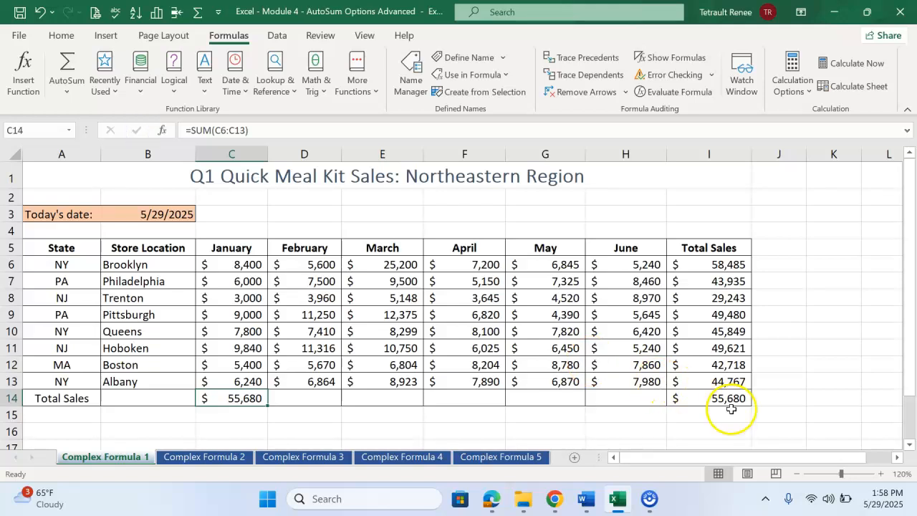
pyautogui.moveTo(276, 410); pyautogui.dragTo(641, 409)
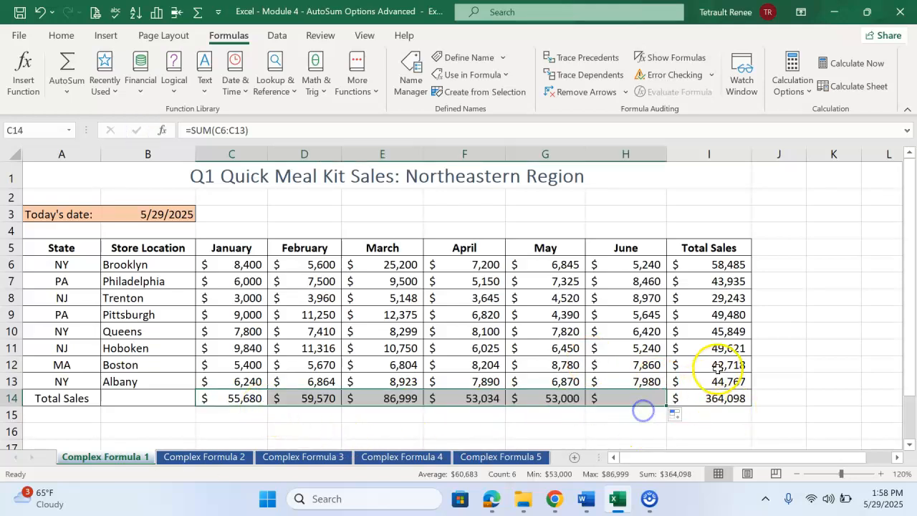
pyautogui.click(738, 401)
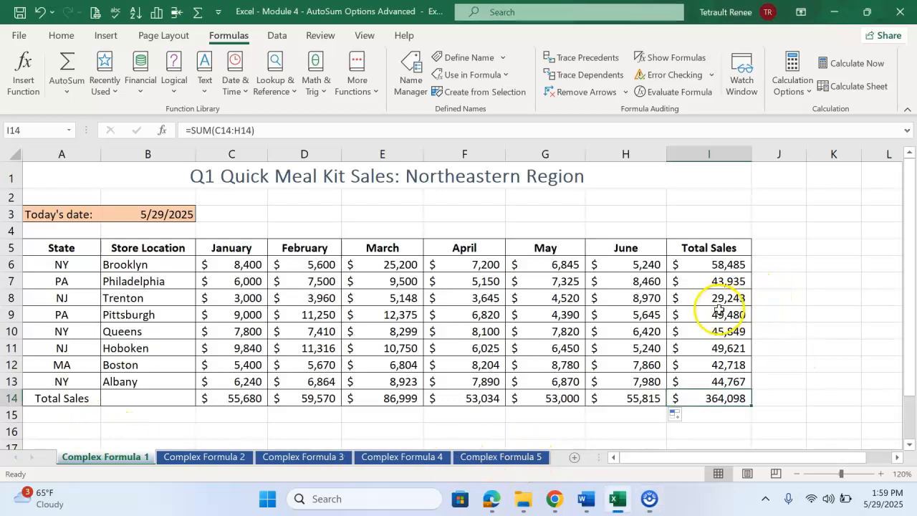
pyautogui.click(61, 35)
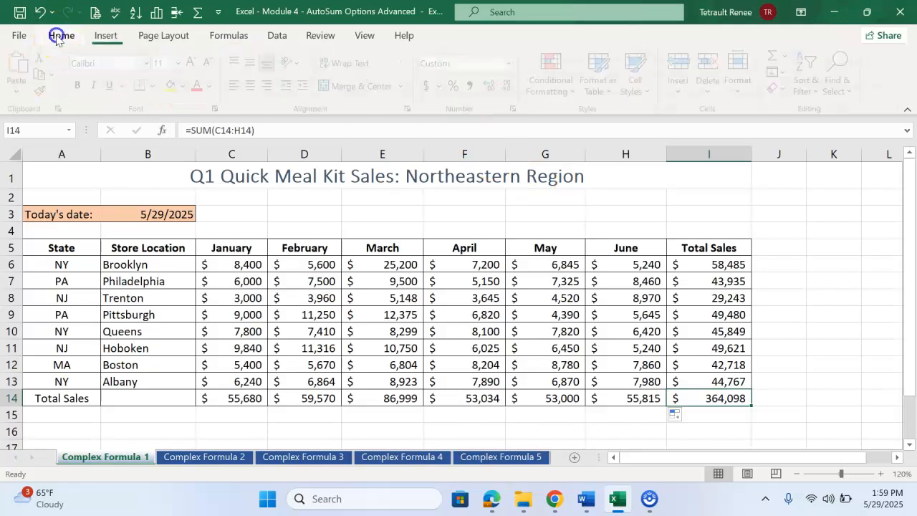
pyautogui.click(554, 79)
pyautogui.moveTo(586, 192)
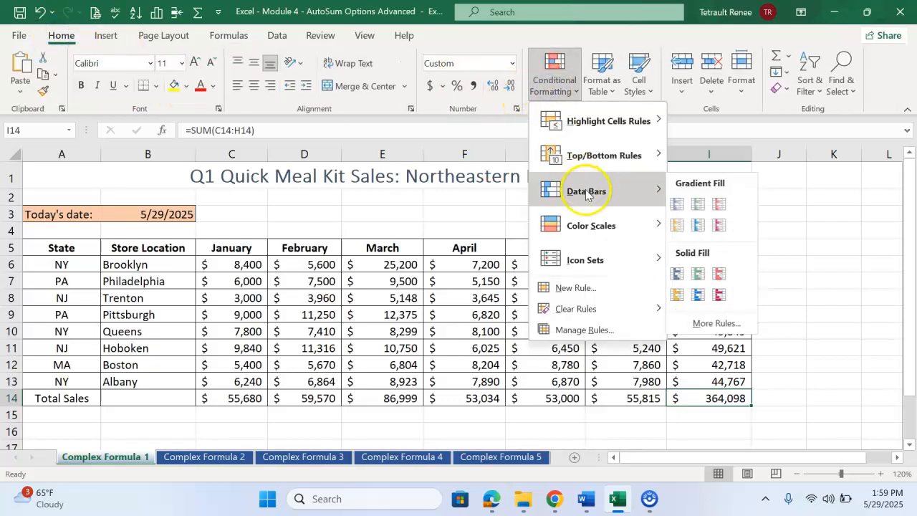
pyautogui.moveTo(595, 267)
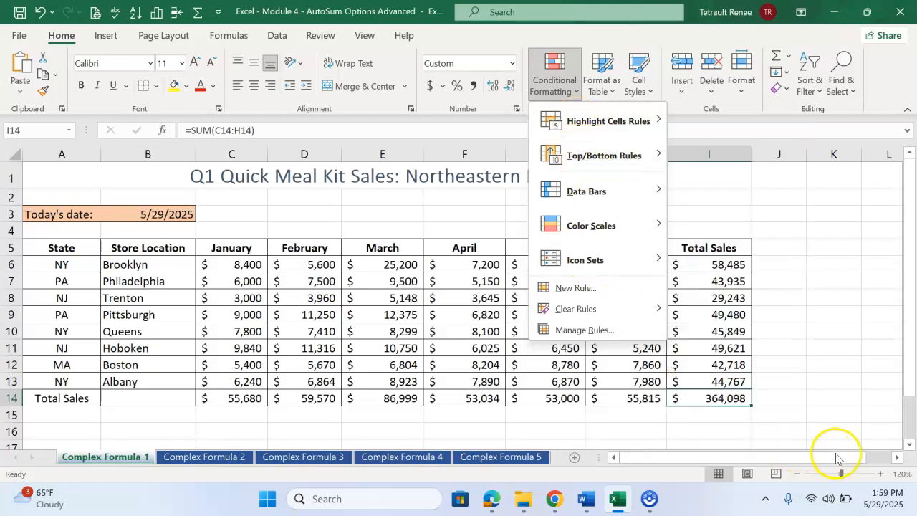
pyautogui.click(810, 408)
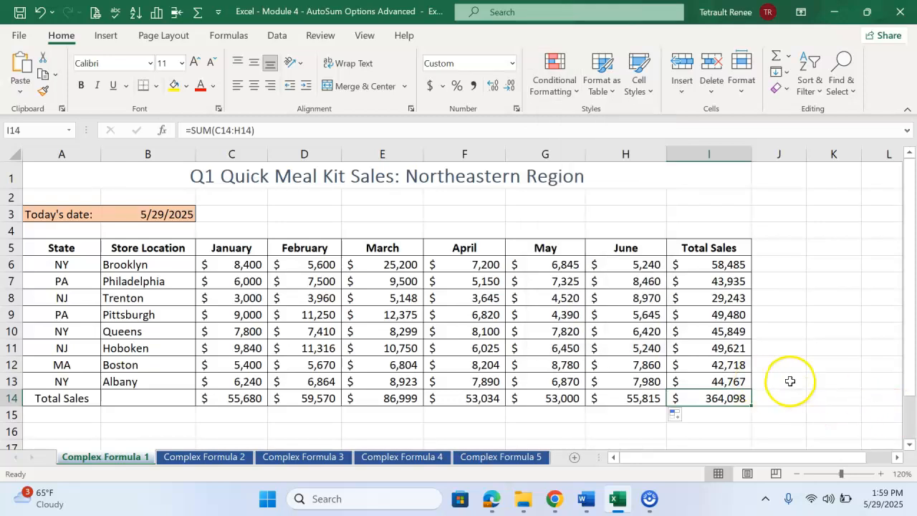
pyautogui.click(836, 324)
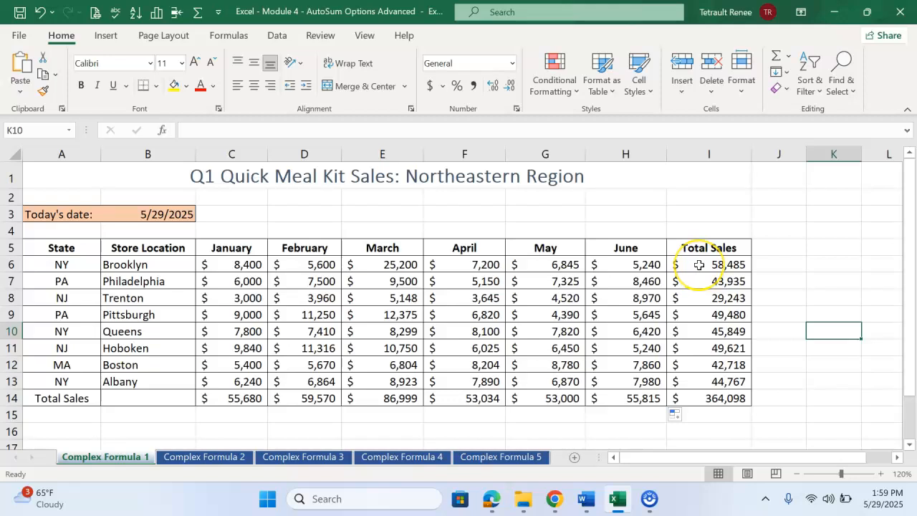
# Step: Apply green solid-fill data bars to the stores' total sales in I6:I13 using conditional formatting
pyautogui.moveTo(701, 264); pyautogui.dragTo(701, 381)
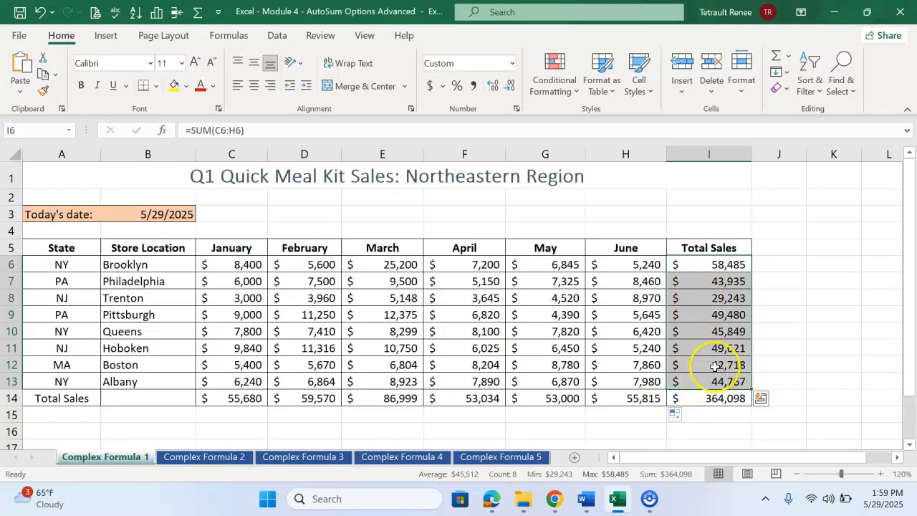
pyautogui.click(558, 95)
pyautogui.moveTo(616, 202)
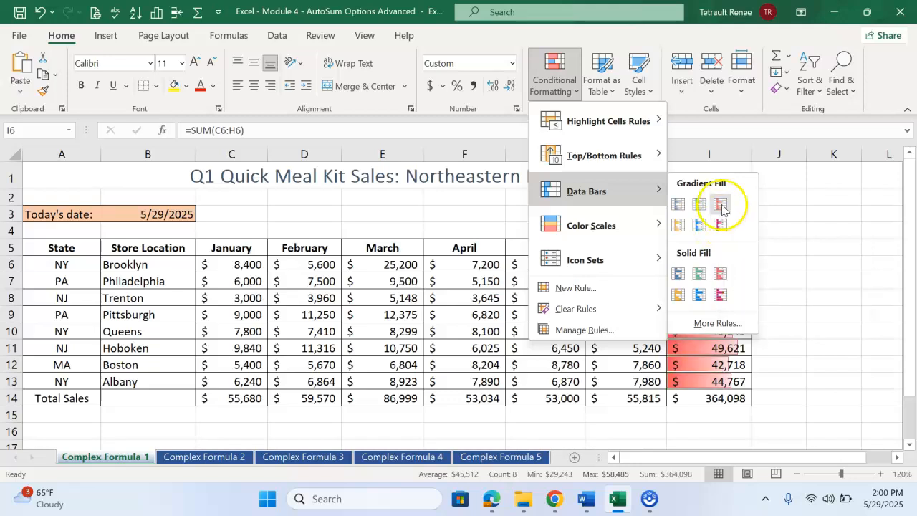
pyautogui.click(701, 275)
pyautogui.click(840, 280)
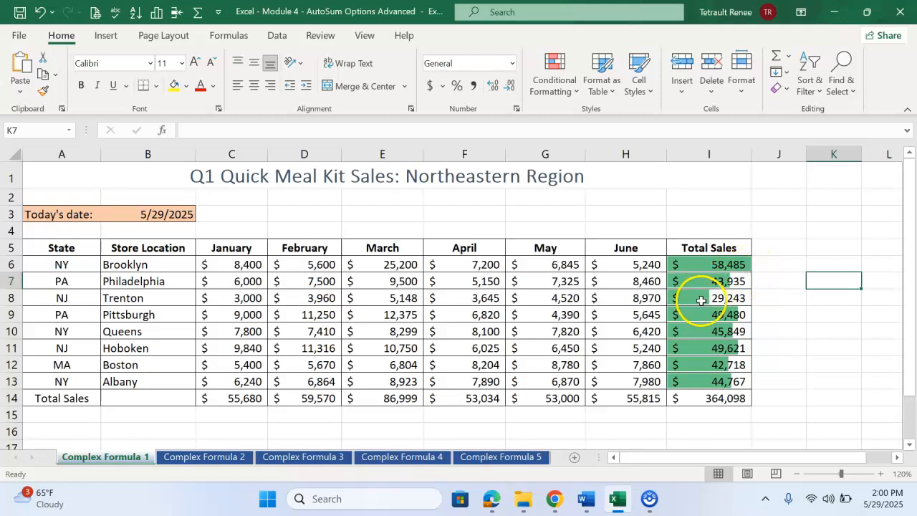
# Step: On the Complex Formula 2 sheet, enter the formula =today() in cell B3
pyautogui.click(215, 457)
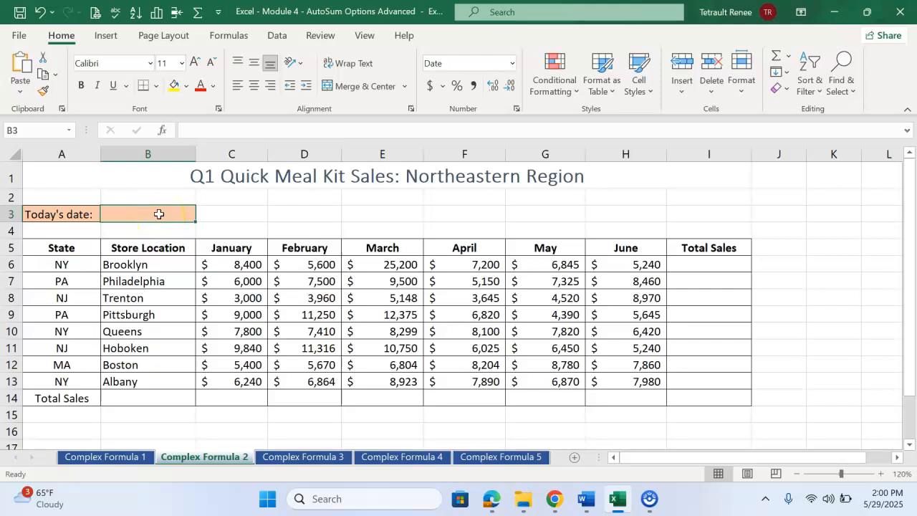
pyautogui.write('=')
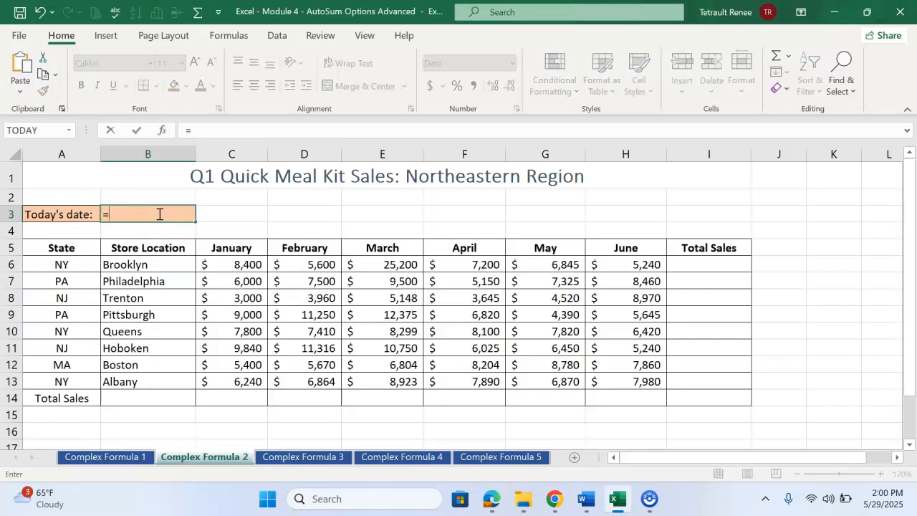
pyautogui.write('today')
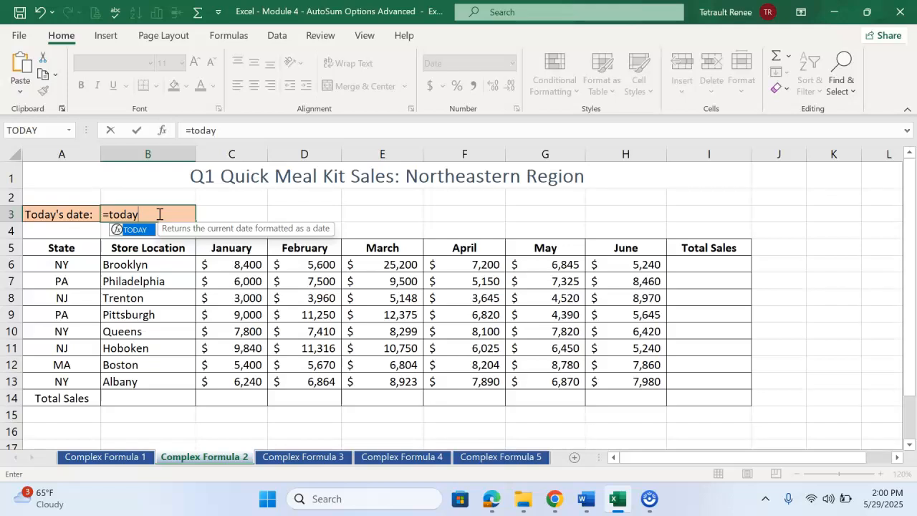
pyautogui.write('(')
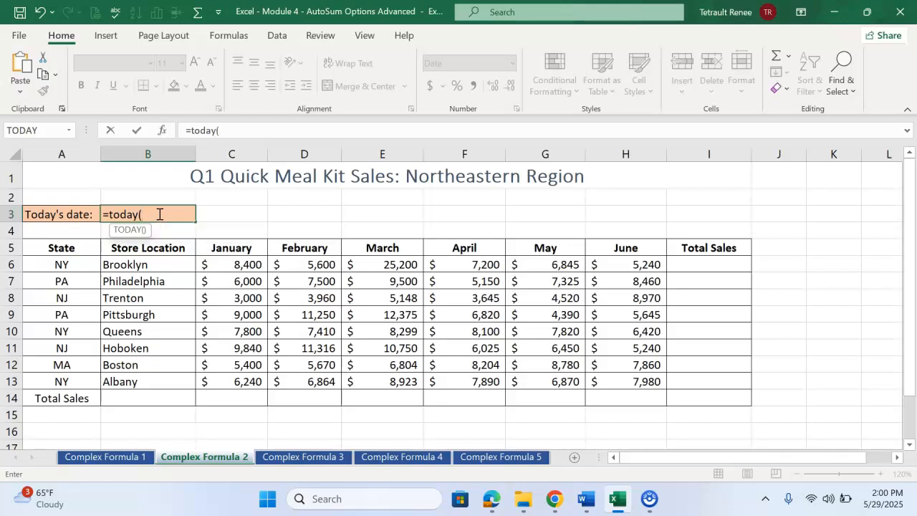
pyautogui.write(')')
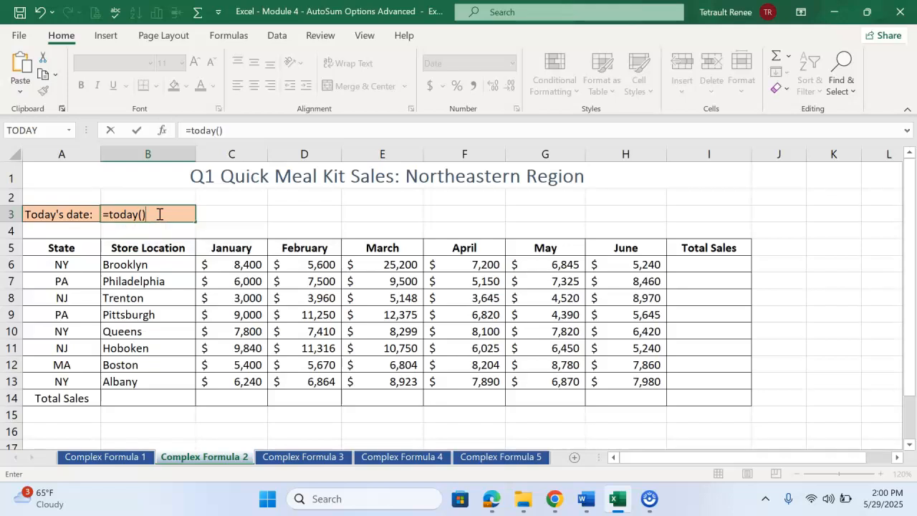
pyautogui.press('Return')
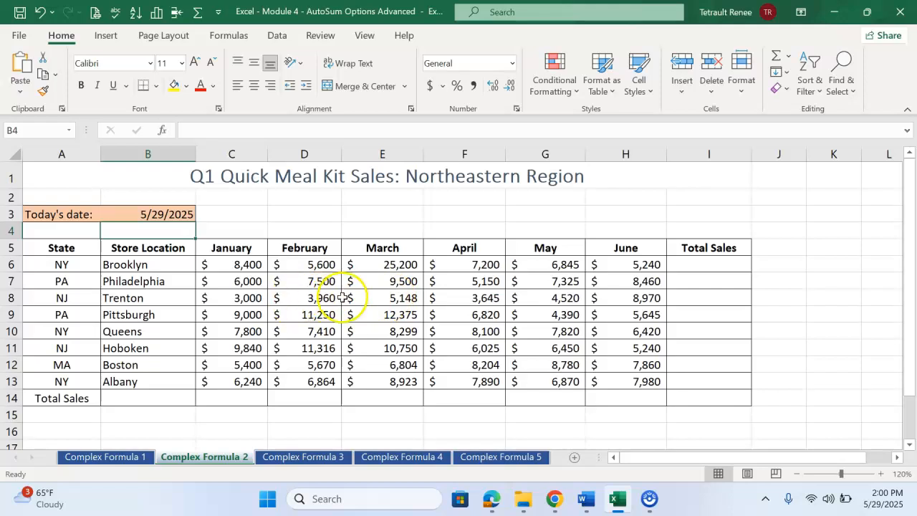
# Step: Add column sums for the monthly sales in C6:H13 to the Total Sales row using Quick Analysis
pyautogui.click(224, 264)
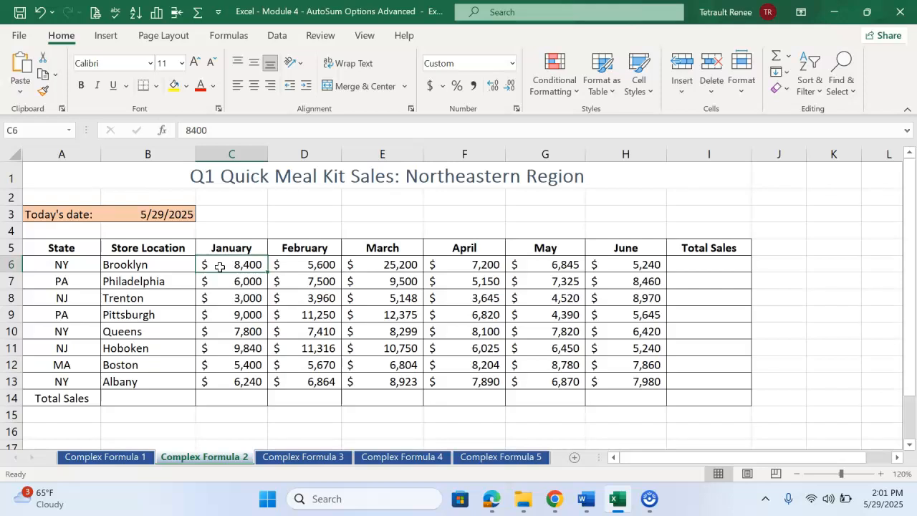
pyautogui.moveTo(220, 266); pyautogui.dragTo(630, 377)
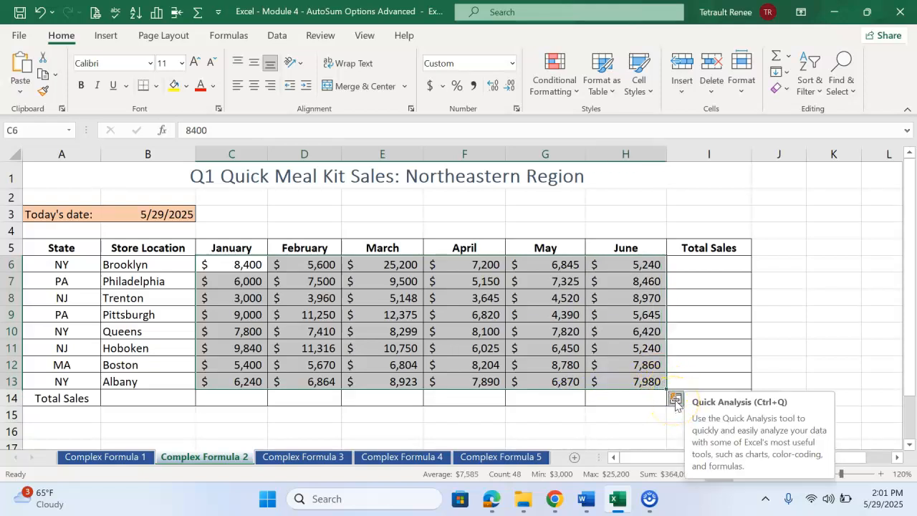
pyautogui.click(676, 399)
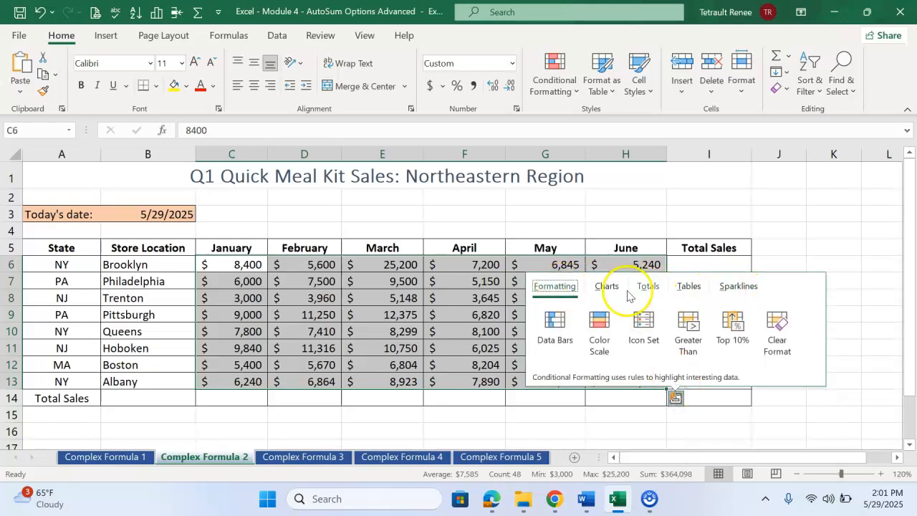
pyautogui.click(649, 286)
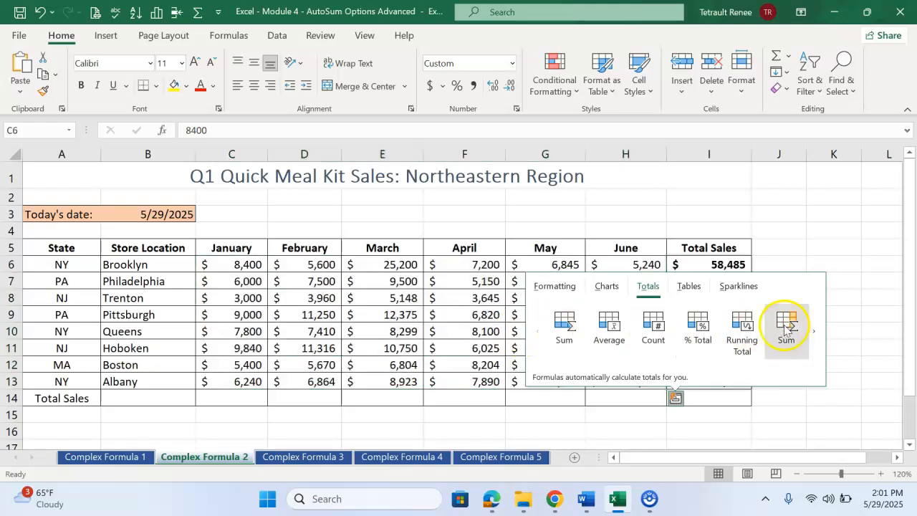
pyautogui.click(564, 327)
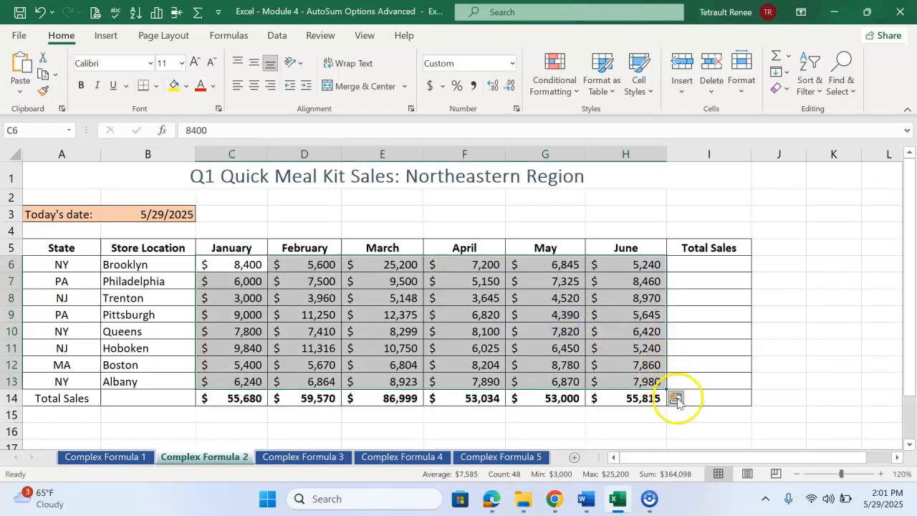
# Step: Add row sums for the monthly sales in C6:H13 to the Total Sales column using Quick Analysis
pyautogui.click(676, 400)
pyautogui.click(647, 287)
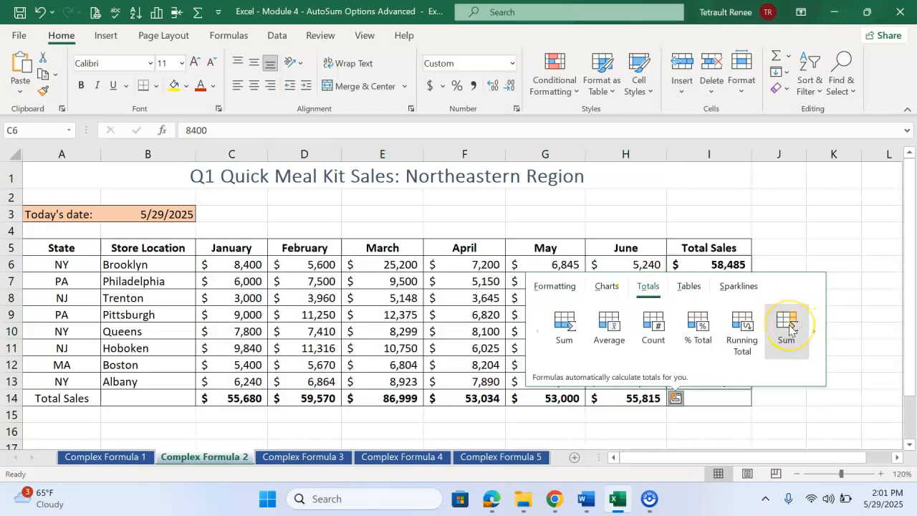
pyautogui.click(788, 328)
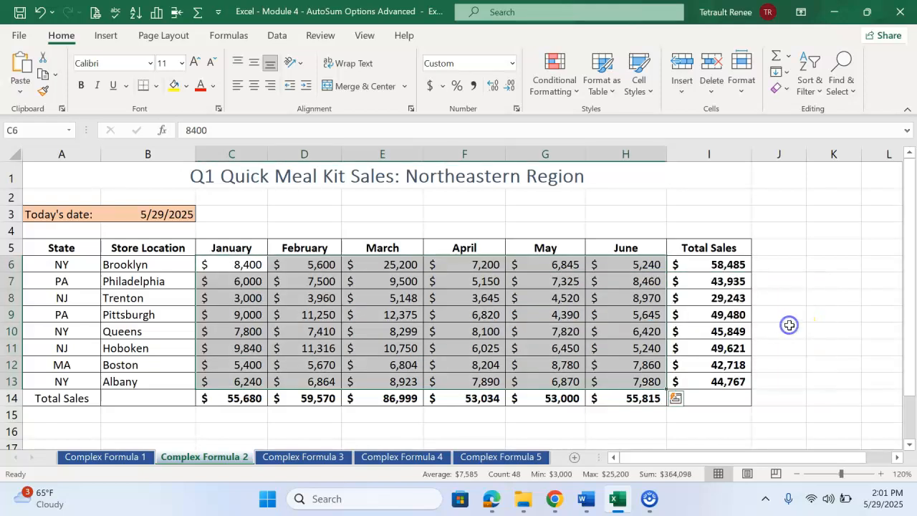
# Step: Total the stores' sales I6:I13 in cell I14 with AutoSum, and make the grand total bold
pyautogui.click(714, 399)
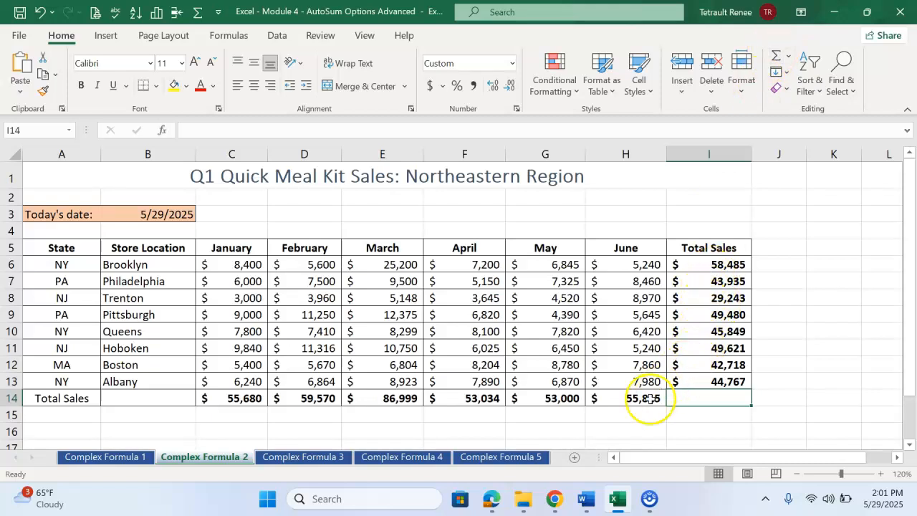
pyautogui.click(544, 333)
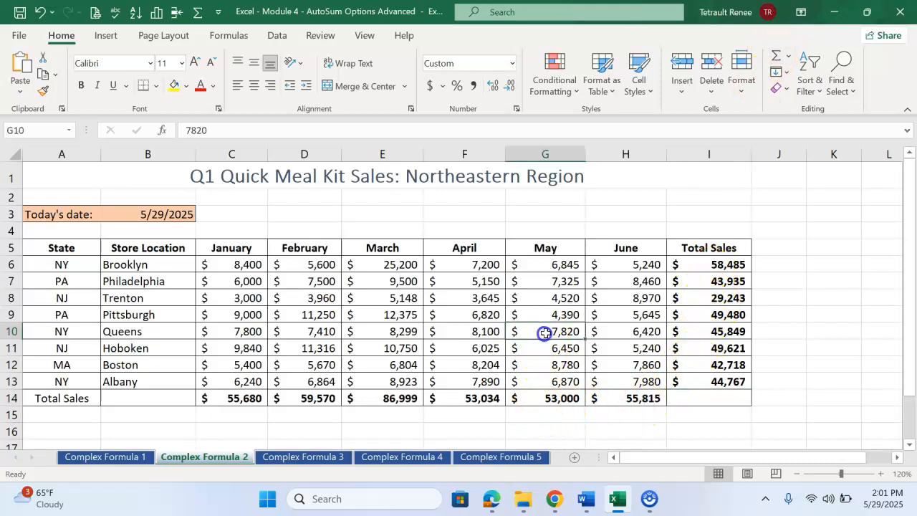
pyautogui.click(696, 396)
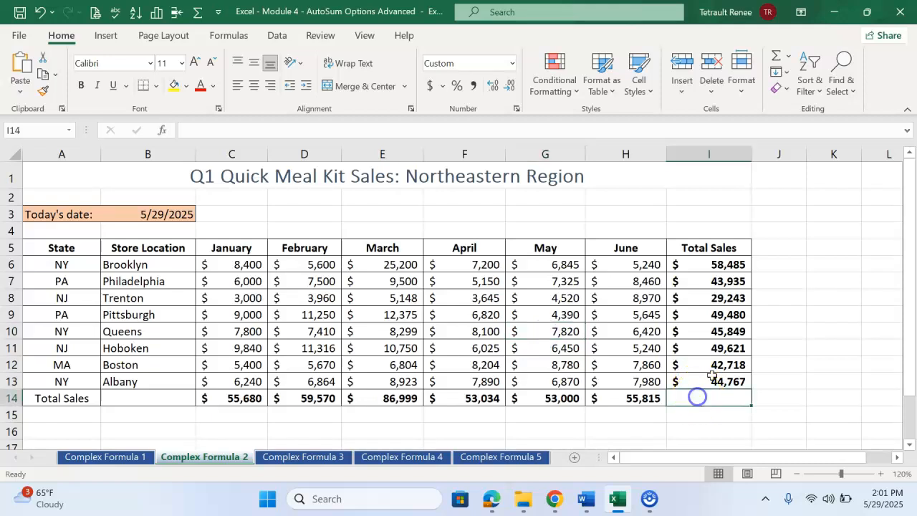
pyautogui.click(777, 59)
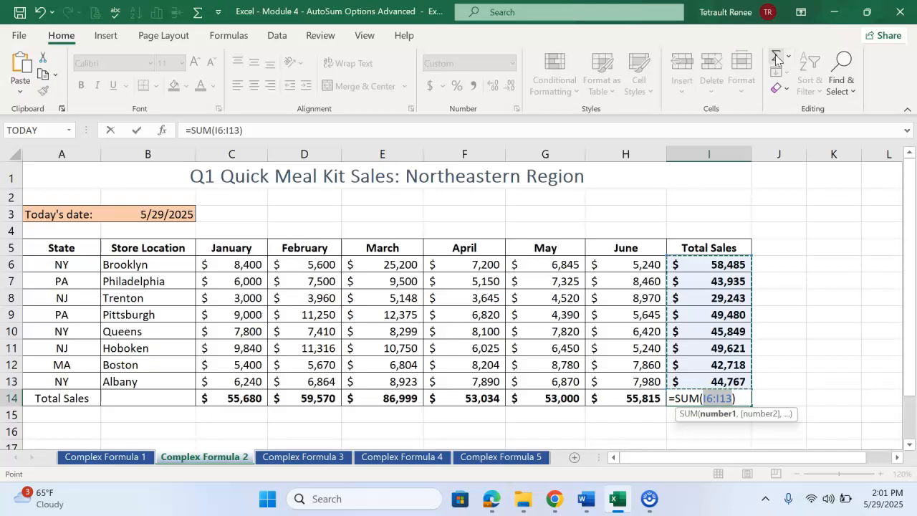
pyautogui.click(136, 130)
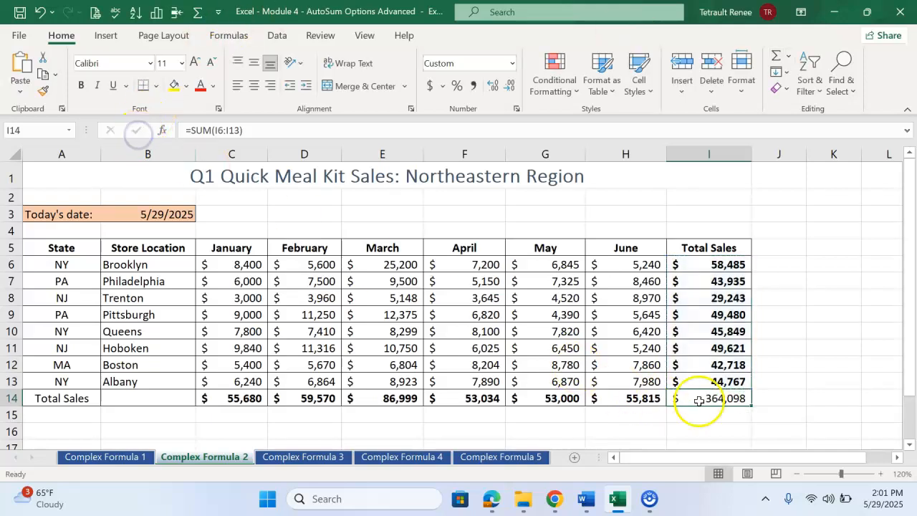
pyautogui.click(82, 86)
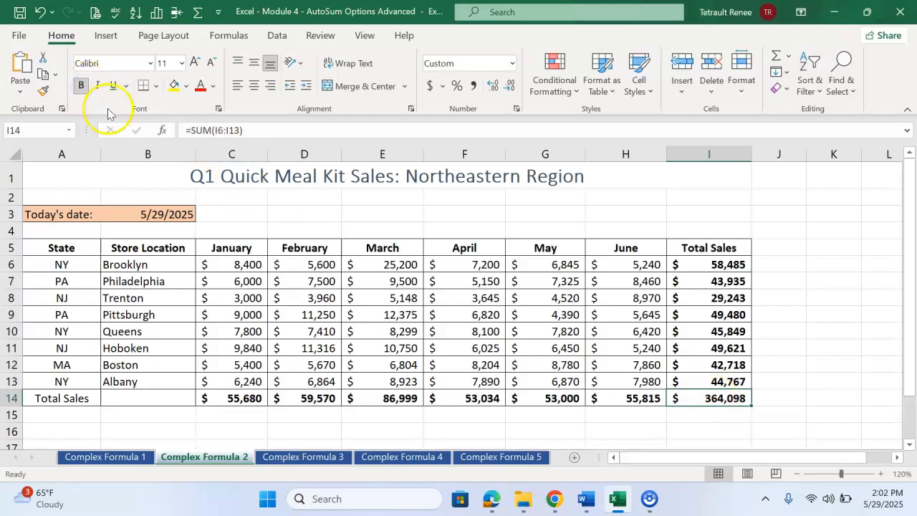
pyautogui.click(771, 360)
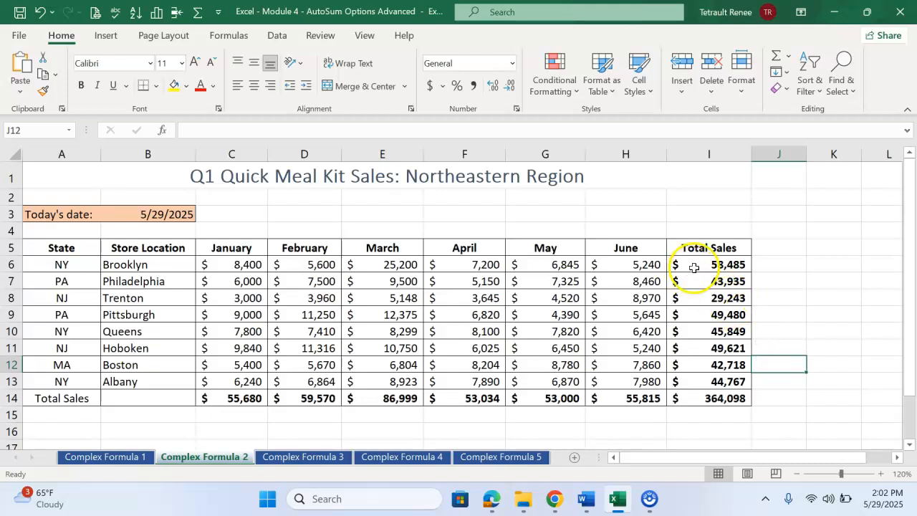
# Step: Apply a blue-white-red color scale to the stores' total sales in I6:I13 using conditional formatting
pyautogui.moveTo(698, 265); pyautogui.dragTo(671, 371)
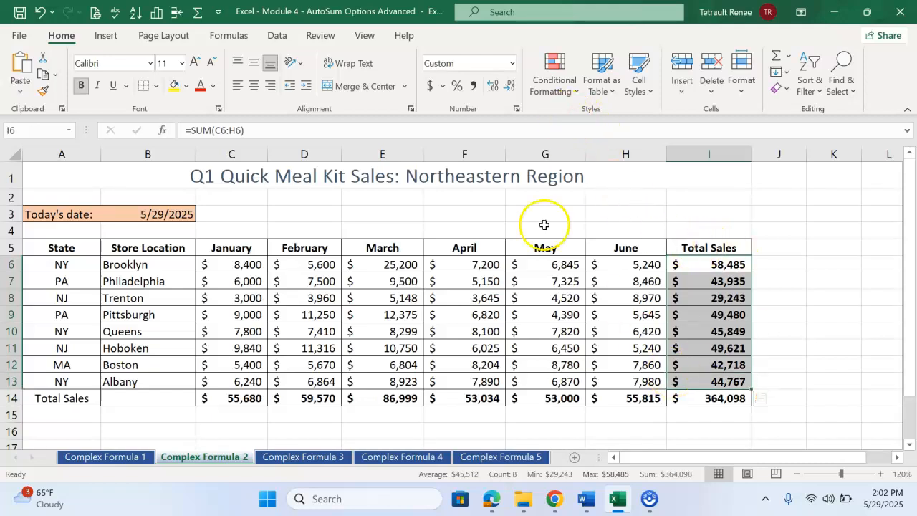
pyautogui.click(553, 84)
pyautogui.moveTo(597, 224)
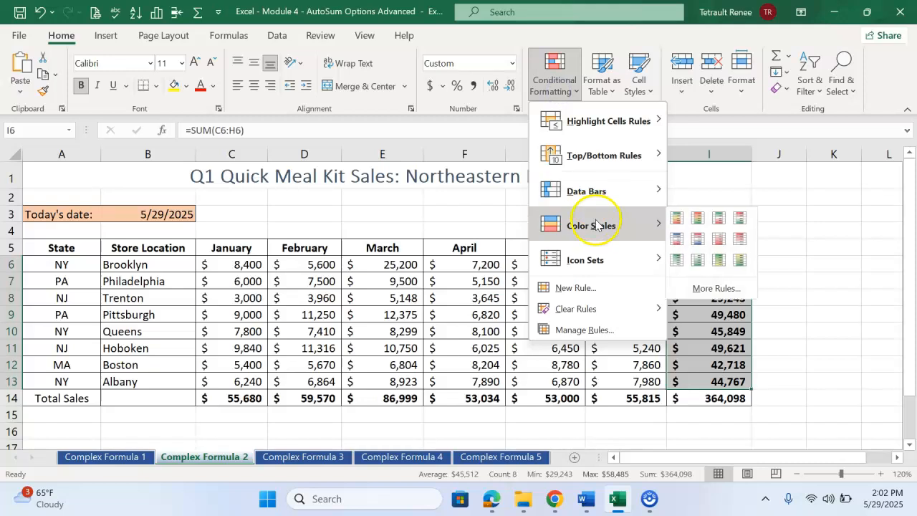
pyautogui.click(677, 241)
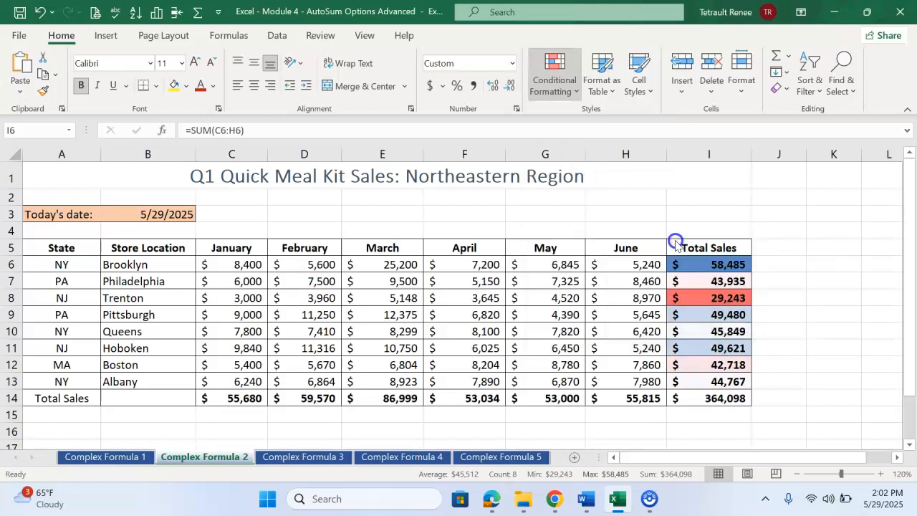
pyautogui.click(882, 362)
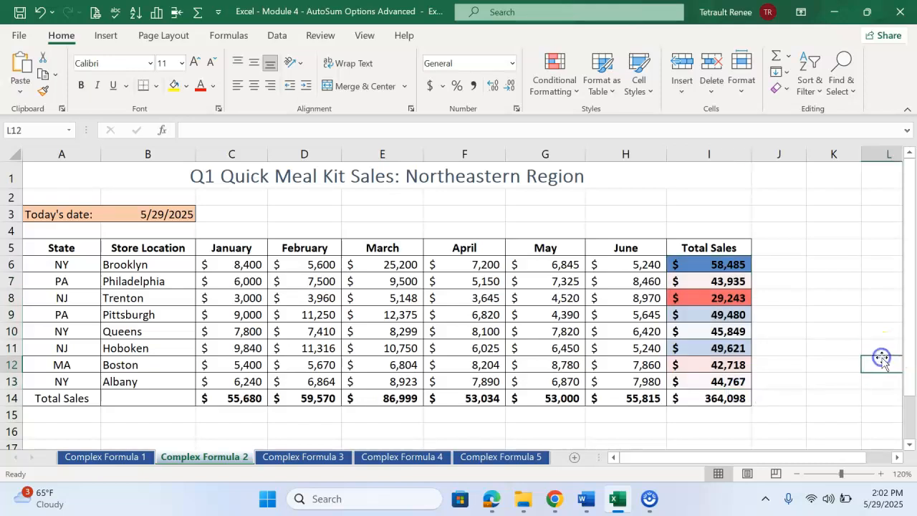
# Step: On the Complex Formula 3 sheet, enter the formula =today() in cell B3
pyautogui.click(307, 457)
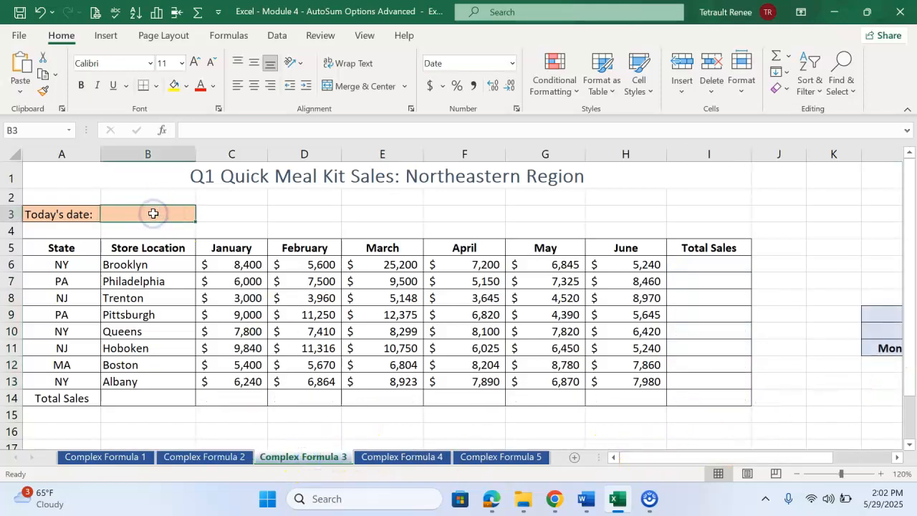
pyautogui.write('=to')
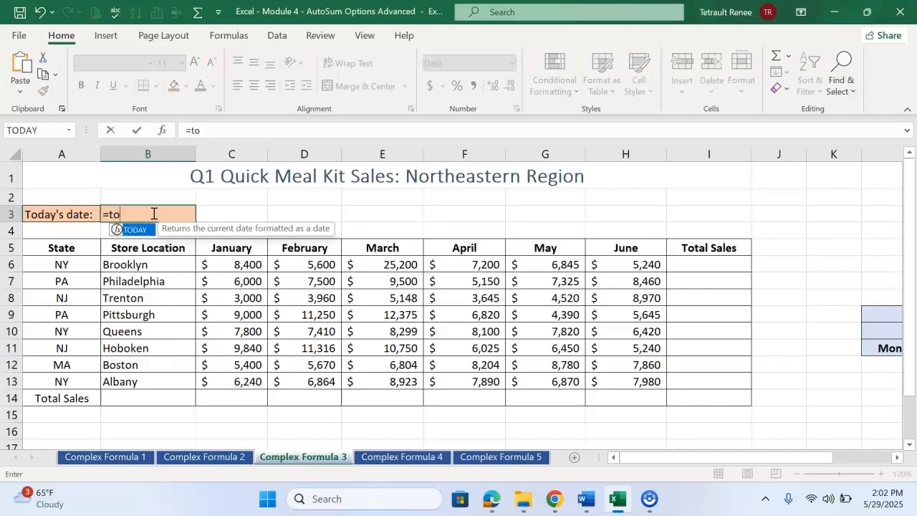
pyautogui.write('day()')
pyautogui.press('Return')
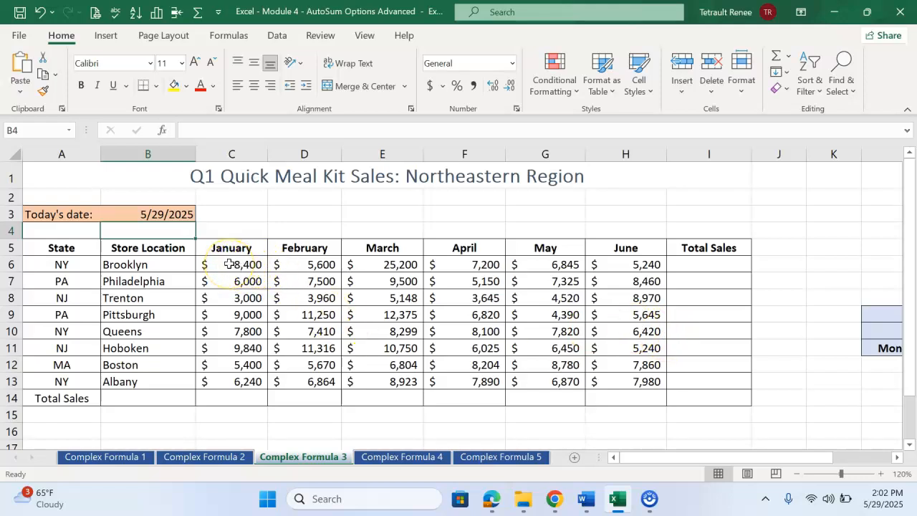
# Step: Fill the Total Sales row and column in one go by applying AutoSum to the range C6:I14
pyautogui.moveTo(230, 265); pyautogui.dragTo(694, 397)
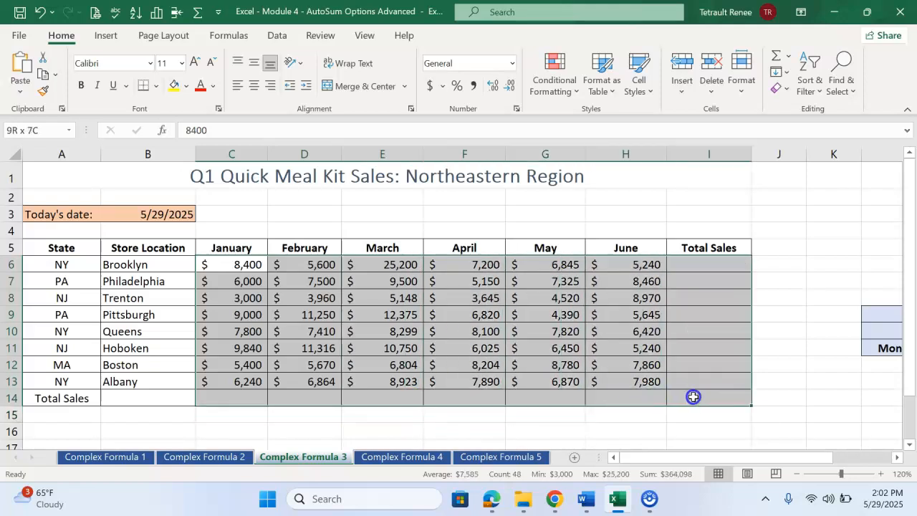
pyautogui.click(774, 57)
pyautogui.click(797, 303)
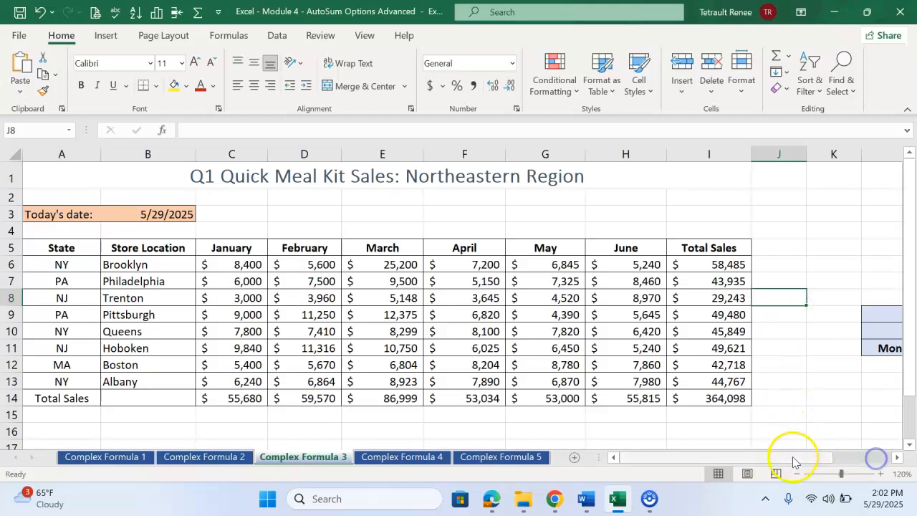
# Step: Move the summary block with the smallest, largest and average labels from L9:N11 to G16:I18, below the sales table
pyautogui.click(875, 459)
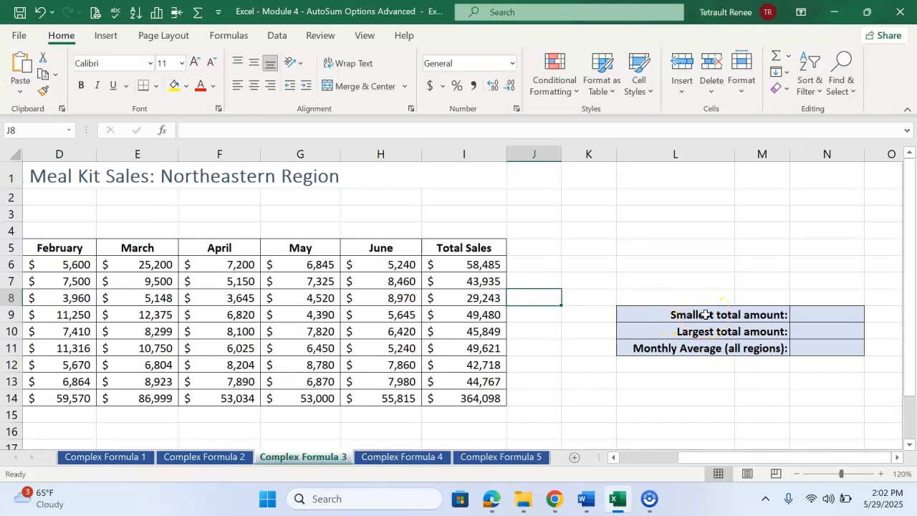
pyautogui.moveTo(706, 314); pyautogui.dragTo(812, 351)
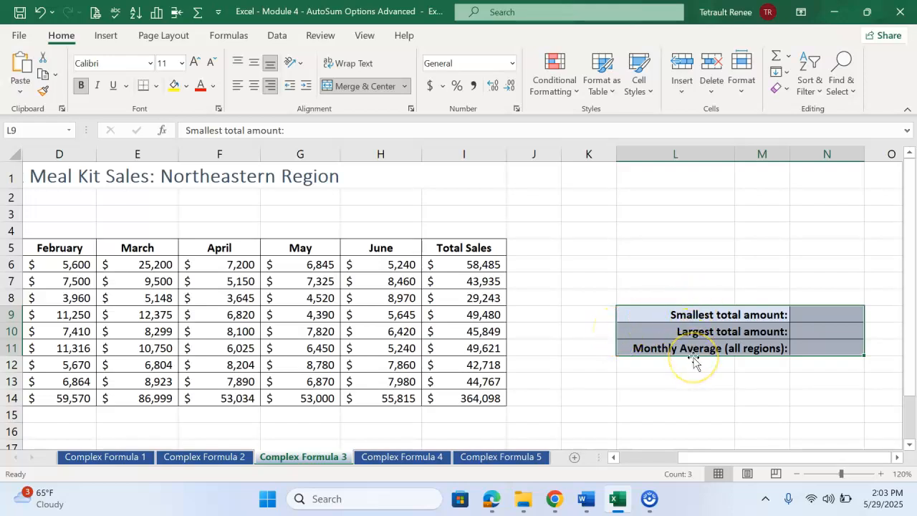
pyautogui.moveTo(693, 357); pyautogui.dragTo(310, 372)
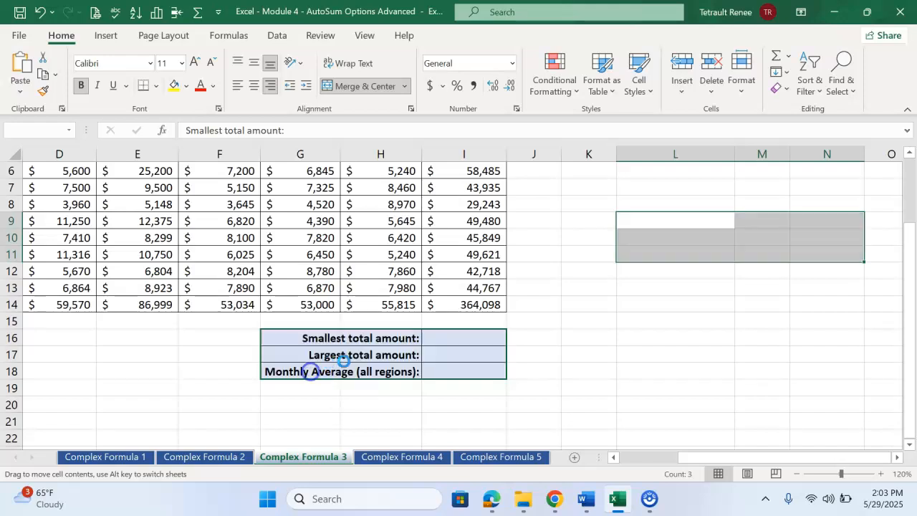
pyautogui.scroll(1, 626, 342)
pyautogui.scroll(1, 627, 342)
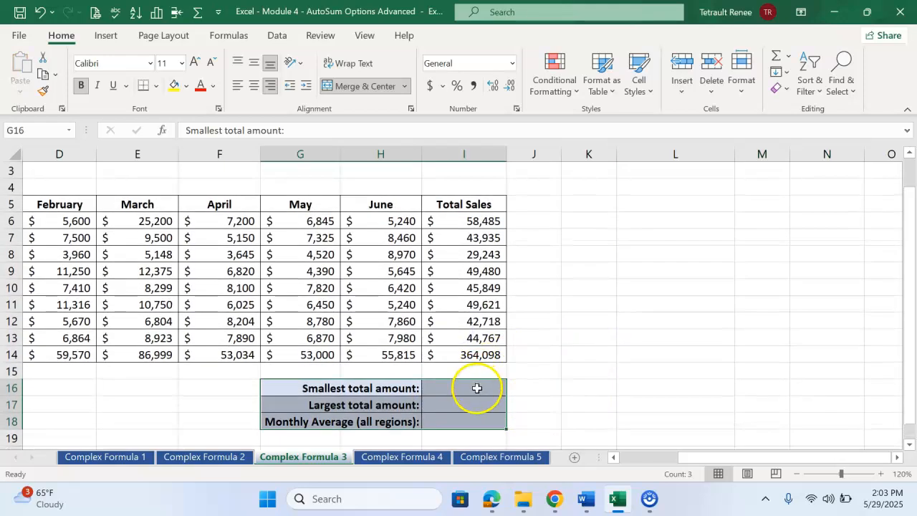
# Step: Calculate the smallest total amount in I16 with the AutoSum Min function over I6:I13
pyautogui.click(475, 393)
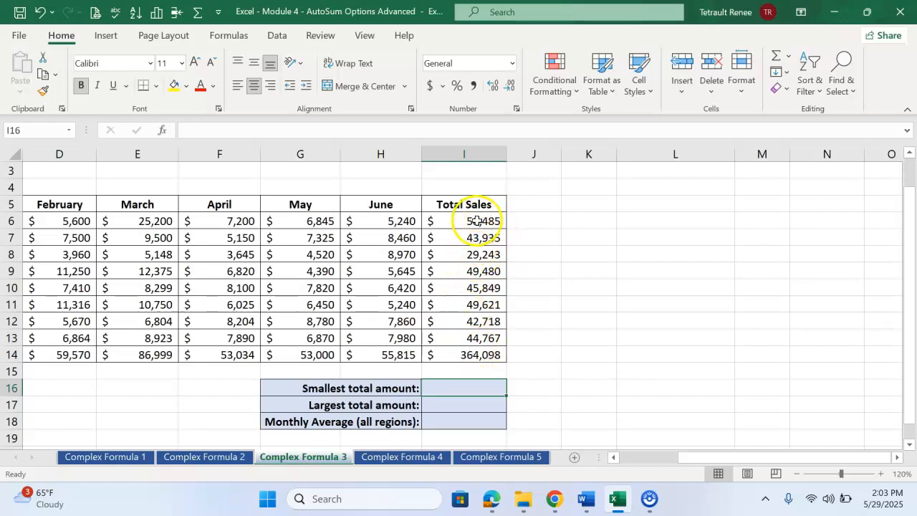
pyautogui.click(470, 355)
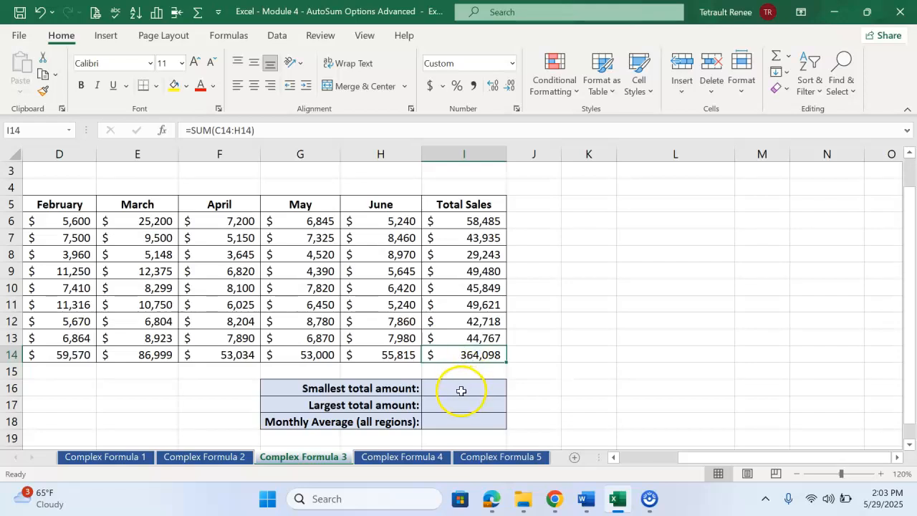
pyautogui.click(466, 390)
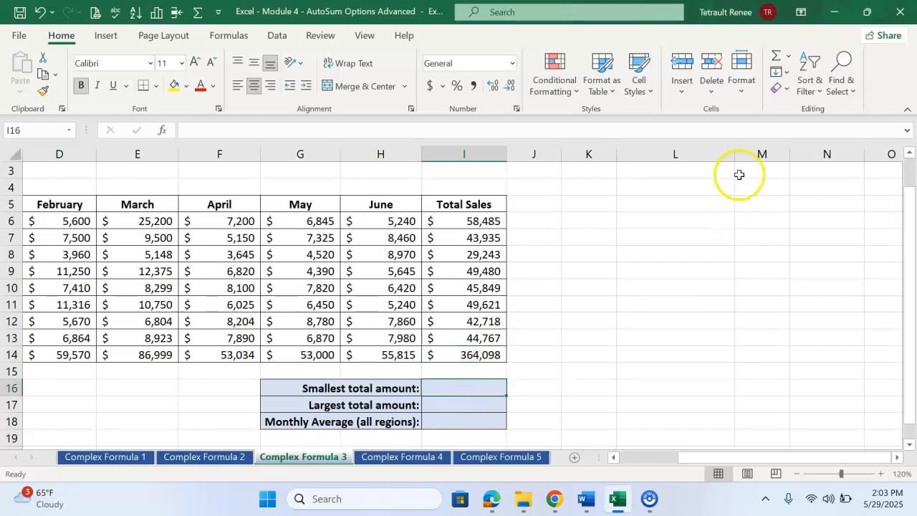
pyautogui.click(788, 57)
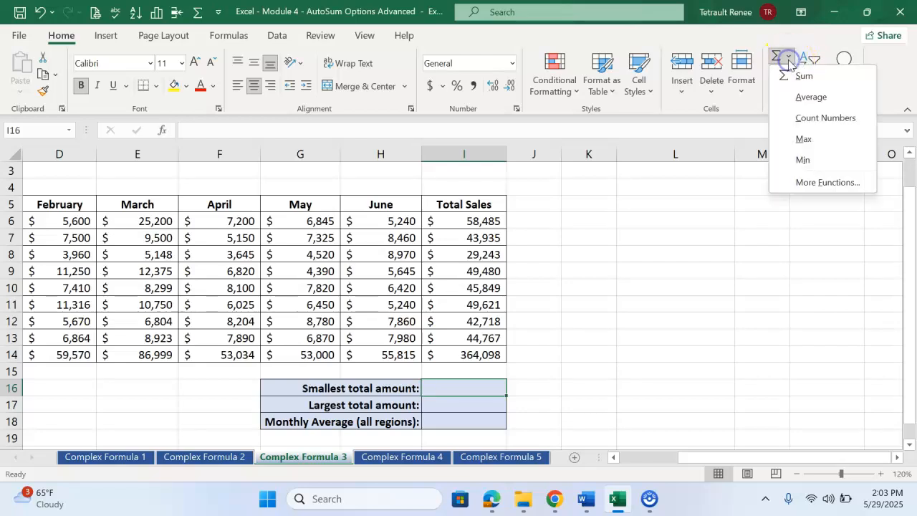
pyautogui.click(817, 160)
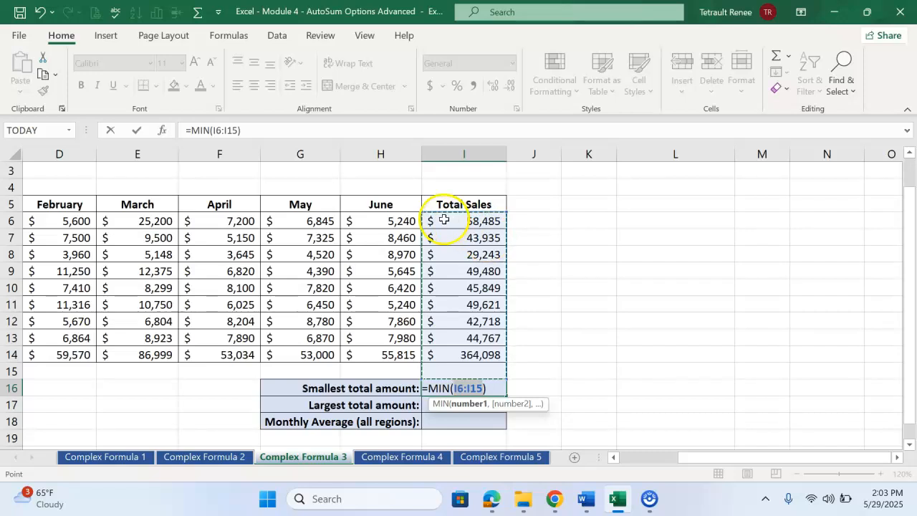
pyautogui.moveTo(445, 219); pyautogui.dragTo(445, 334)
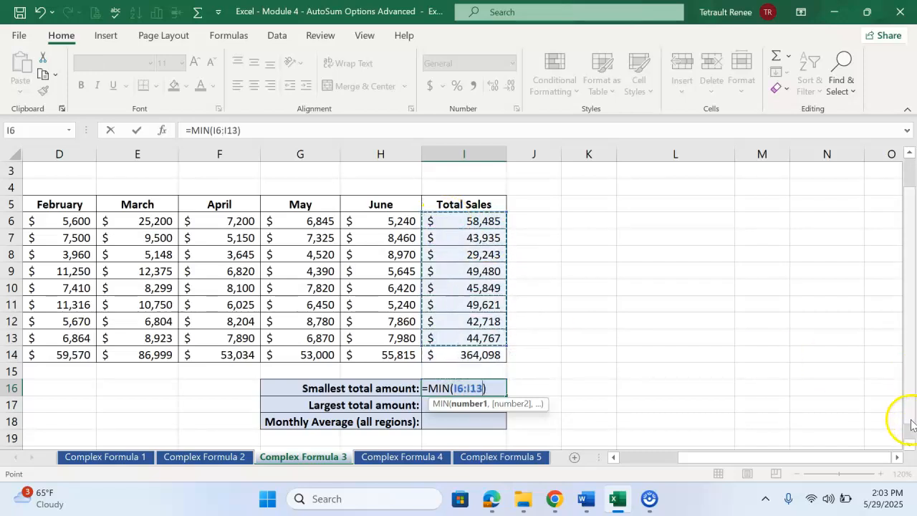
pyautogui.press('Return')
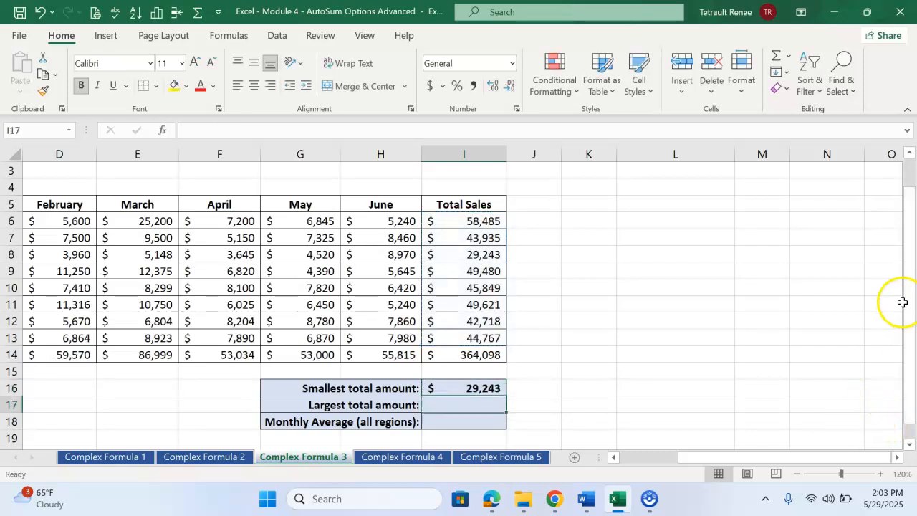
# Step: Calculate the largest total amount in I17 with the AutoSum Max function over I6:I13
pyautogui.click(789, 57)
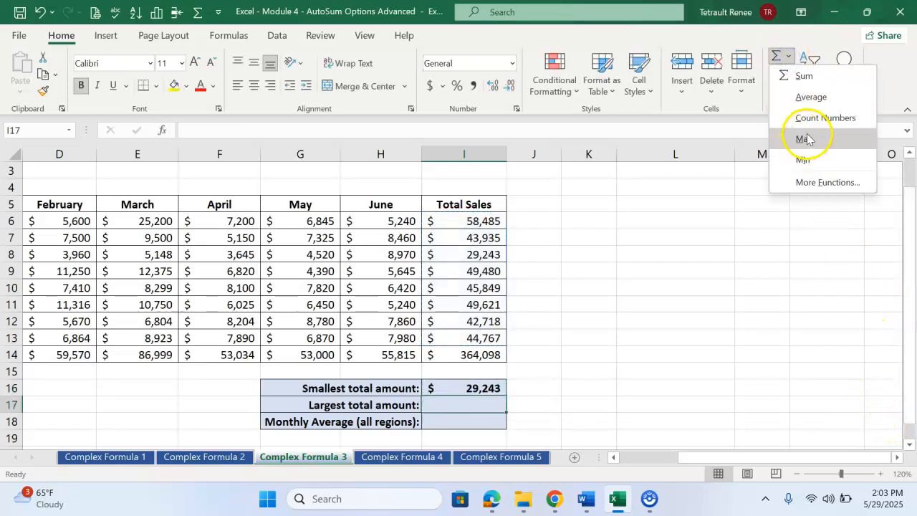
pyautogui.click(807, 134)
pyautogui.moveTo(447, 218); pyautogui.dragTo(448, 334)
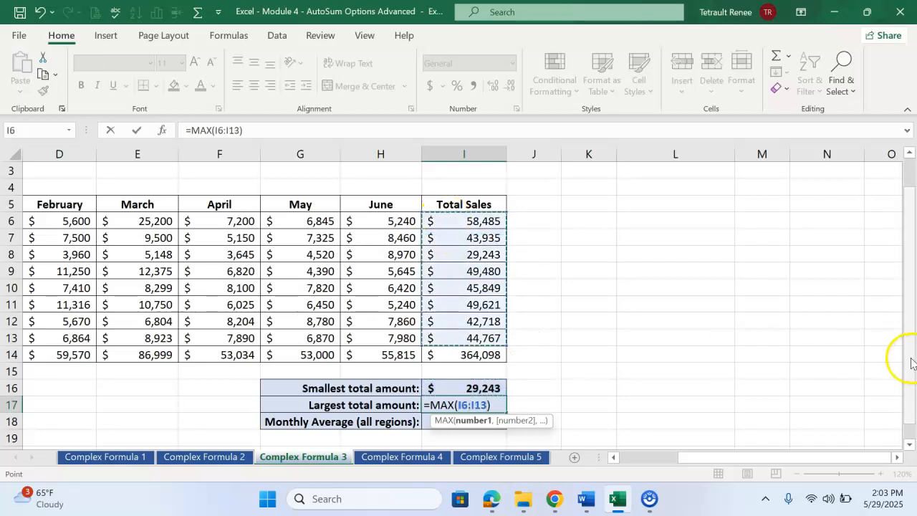
pyautogui.press('Return')
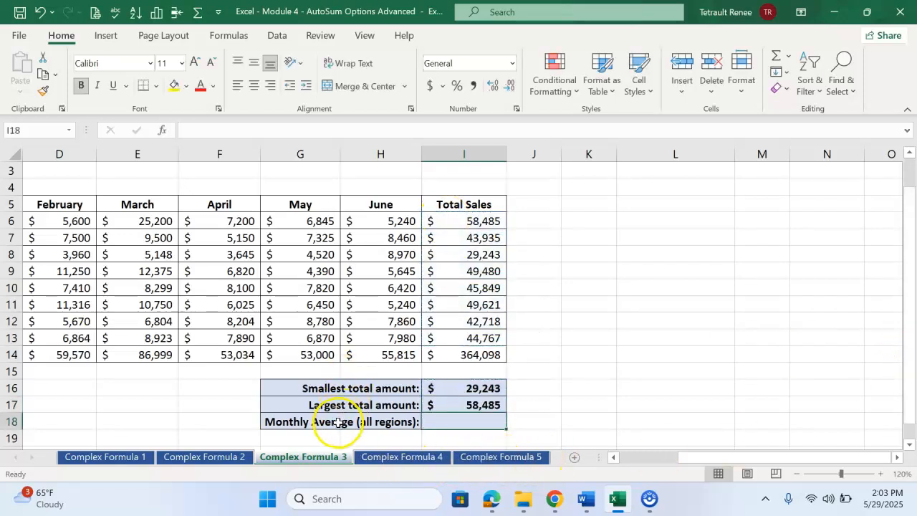
# Step: Calculate the monthly average for all regions in I18 with the AutoSum Average function over C6:H13
pyautogui.moveTo(692, 455); pyautogui.dragTo(659, 456)
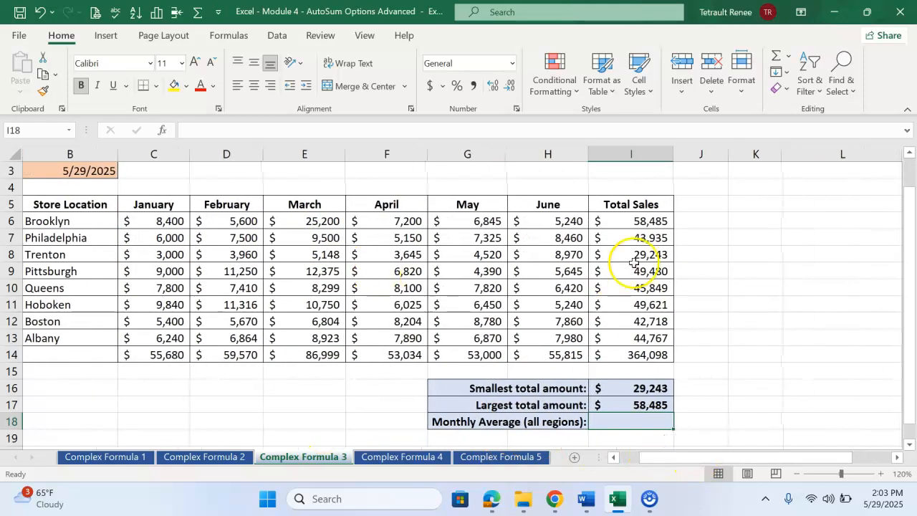
pyautogui.click(789, 58)
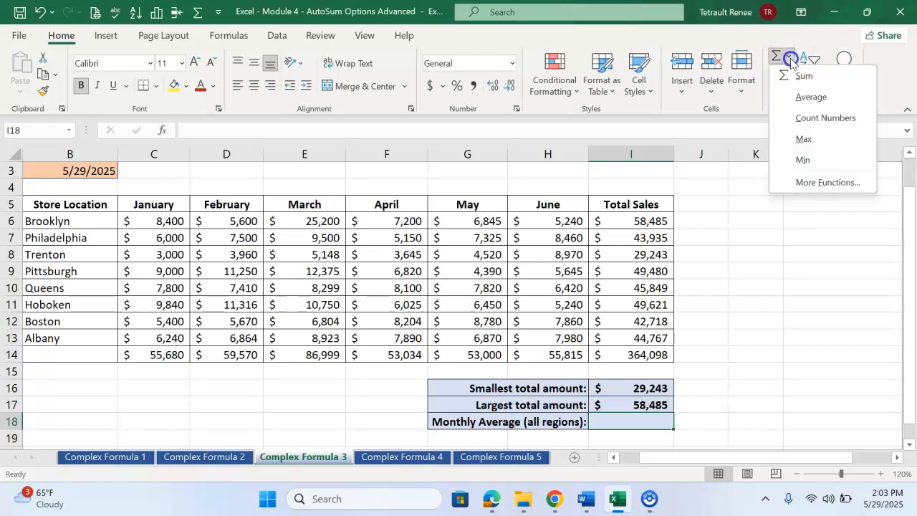
pyautogui.click(804, 98)
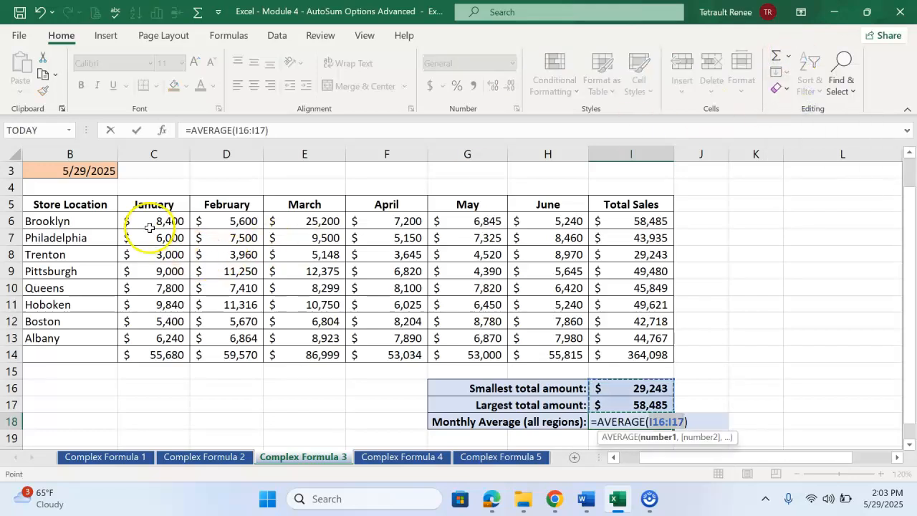
pyautogui.moveTo(150, 223); pyautogui.dragTo(540, 339)
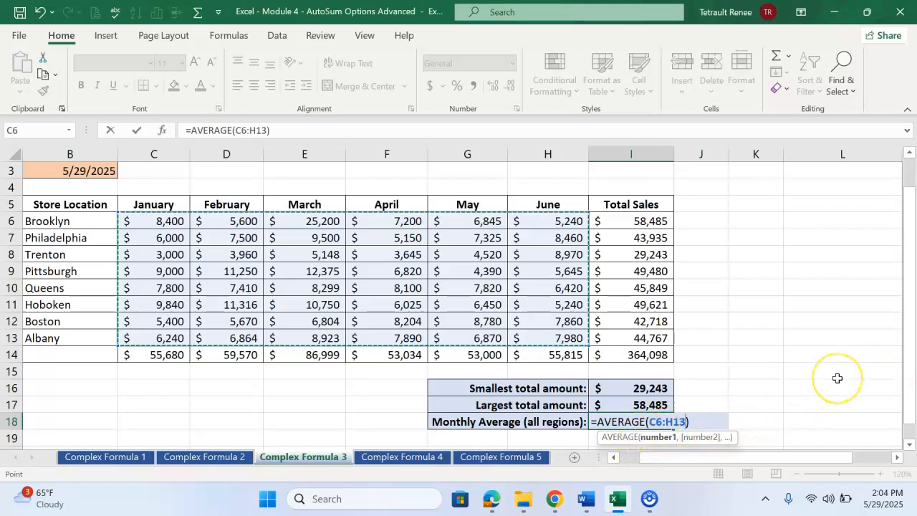
pyautogui.press('Return')
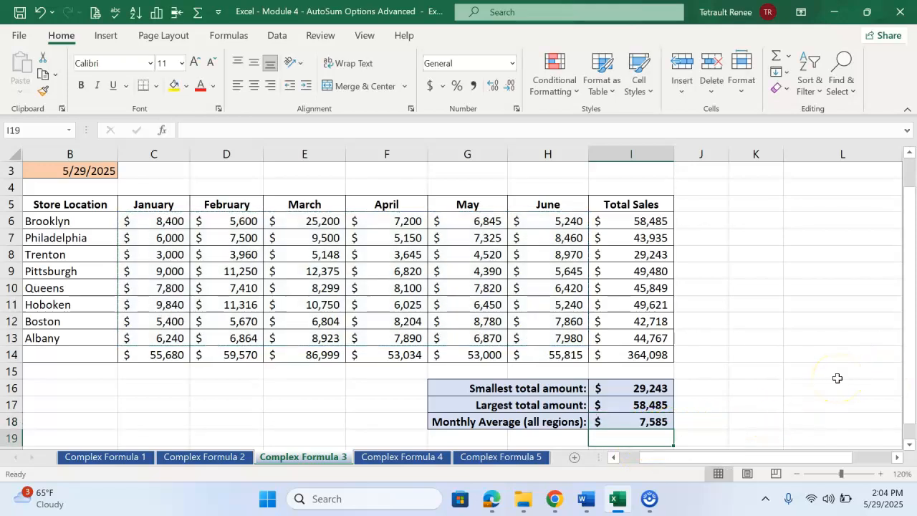
# Step: Label the totals row by entering Totals in B14, below the store locations
pyautogui.click(65, 358)
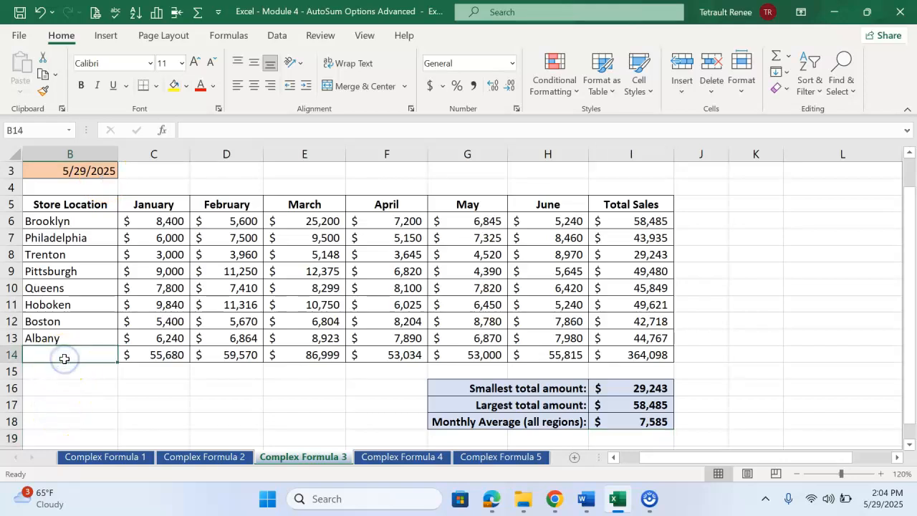
pyautogui.write('Totals')
pyautogui.press('Return')
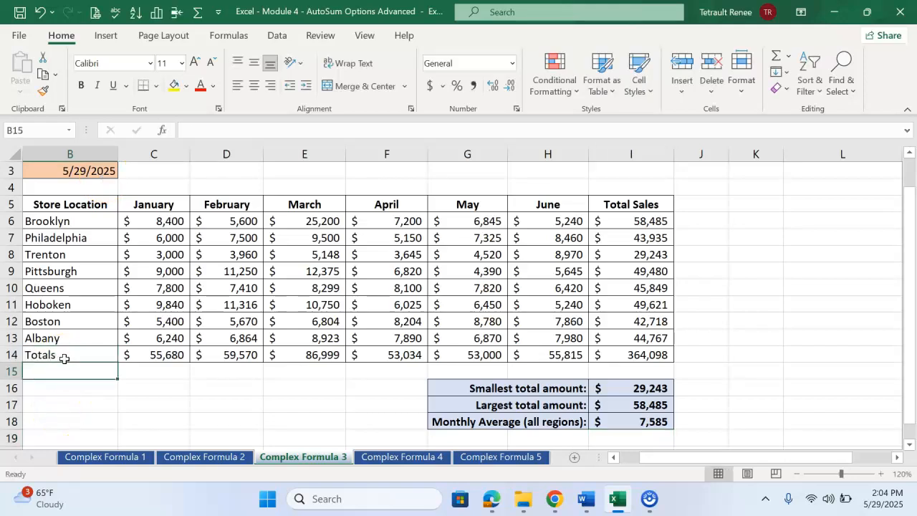
pyautogui.click(643, 422)
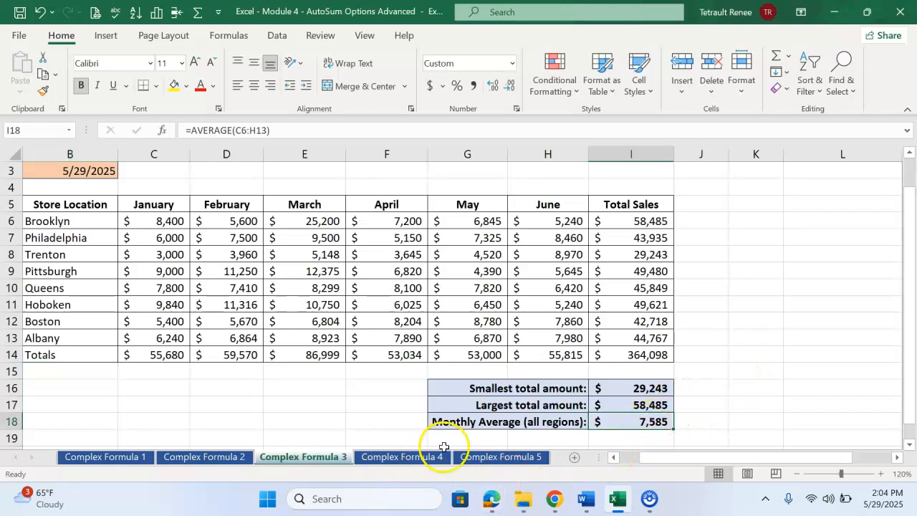
# Step: On the Complex Formula 4 sheet, enter =today() in B3 to show today's date
pyautogui.click(403, 457)
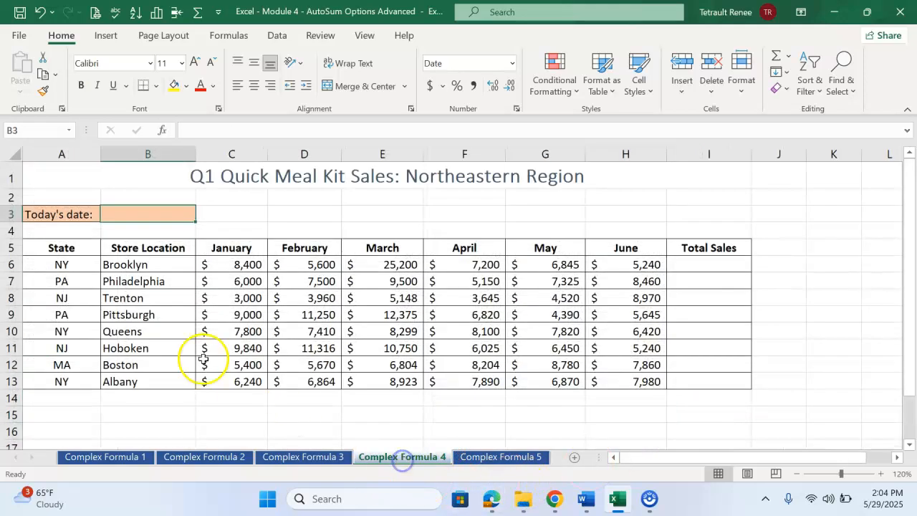
pyautogui.write('=today()')
pyautogui.press('Return')
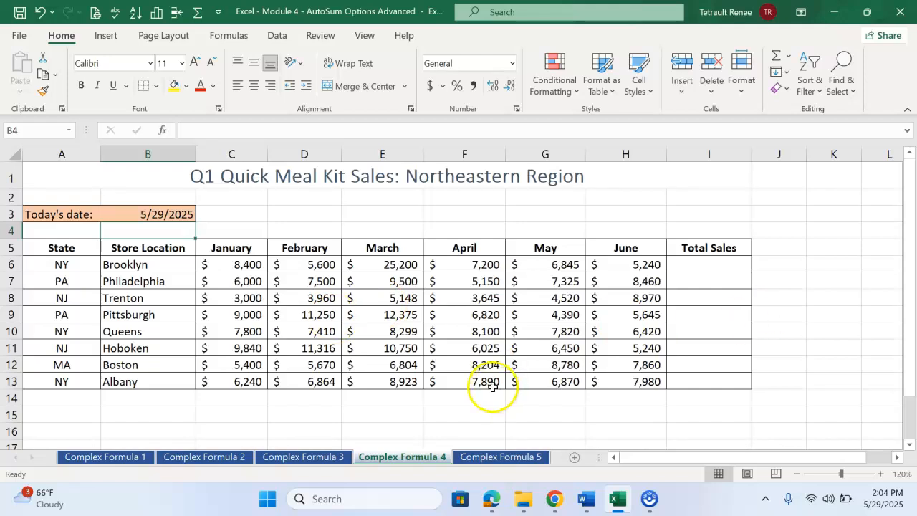
pyautogui.click(710, 269)
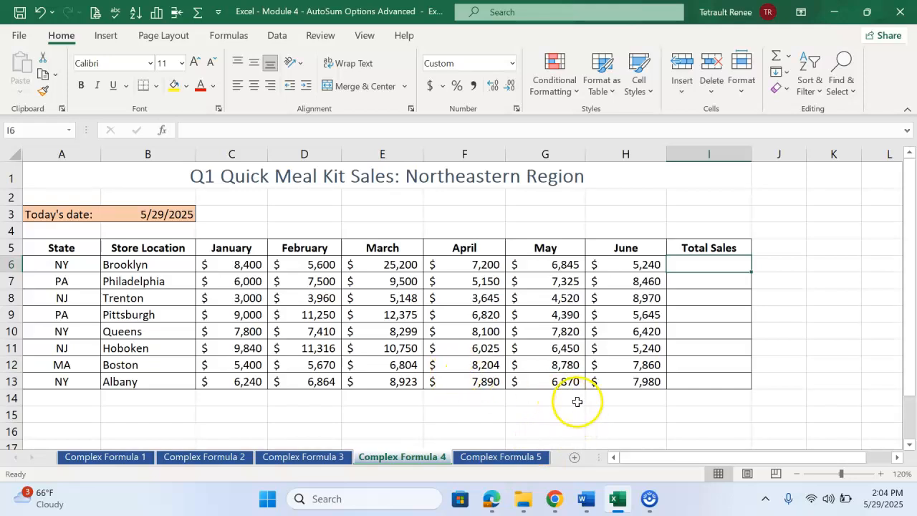
pyautogui.click(68, 248)
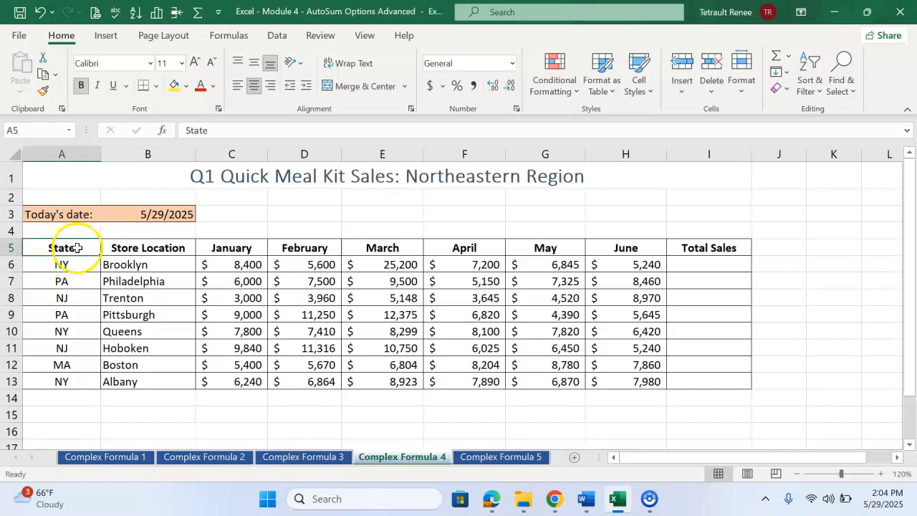
pyautogui.click(602, 86)
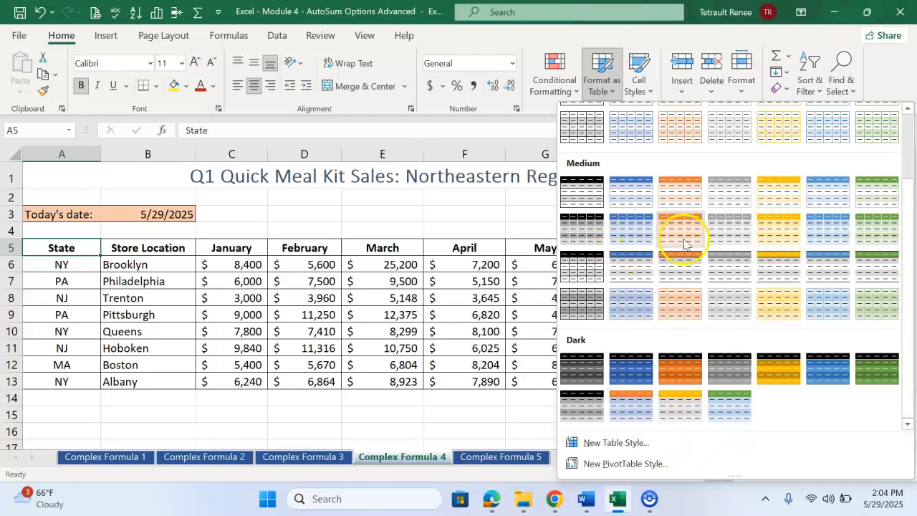
pyautogui.click(617, 192)
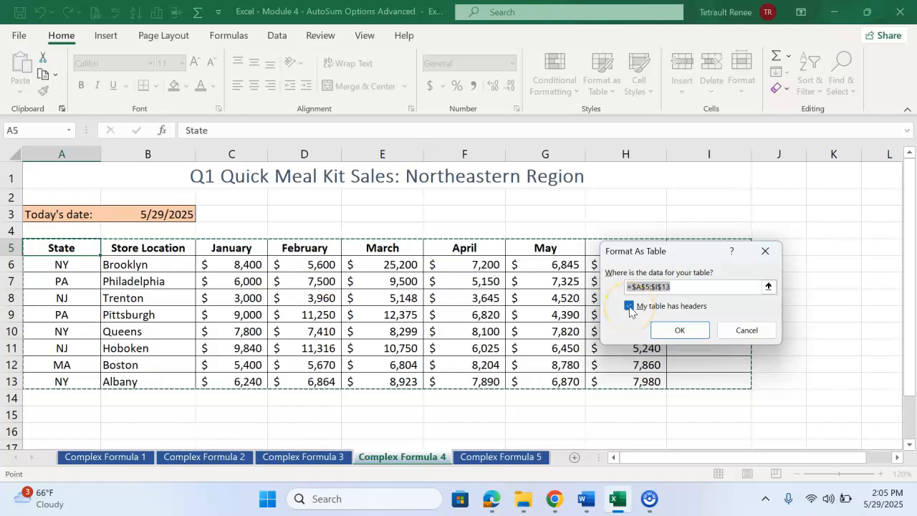
pyautogui.moveTo(56, 250); pyautogui.dragTo(118, 246)
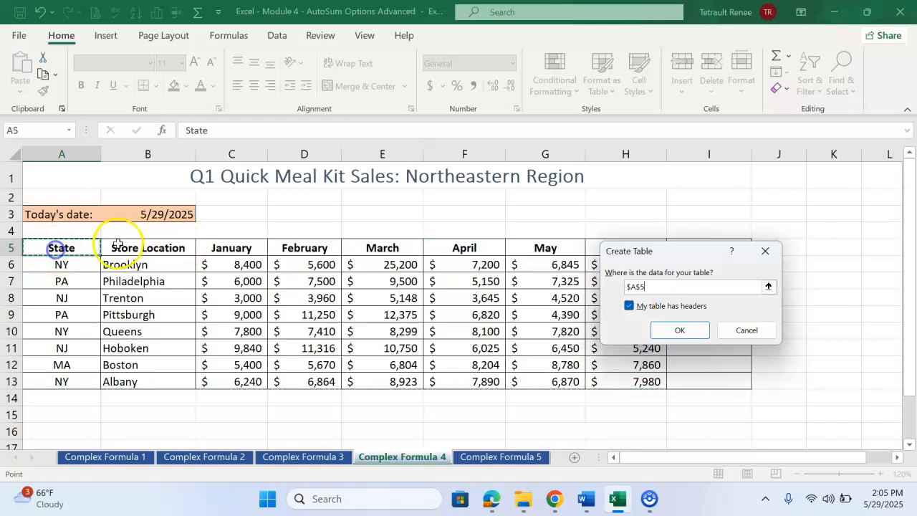
pyautogui.click(738, 331)
# Step: Format the sales range A5:I13 as a table with headers, using the Blue, Table Style Medium 2 style
pyautogui.click(591, 85)
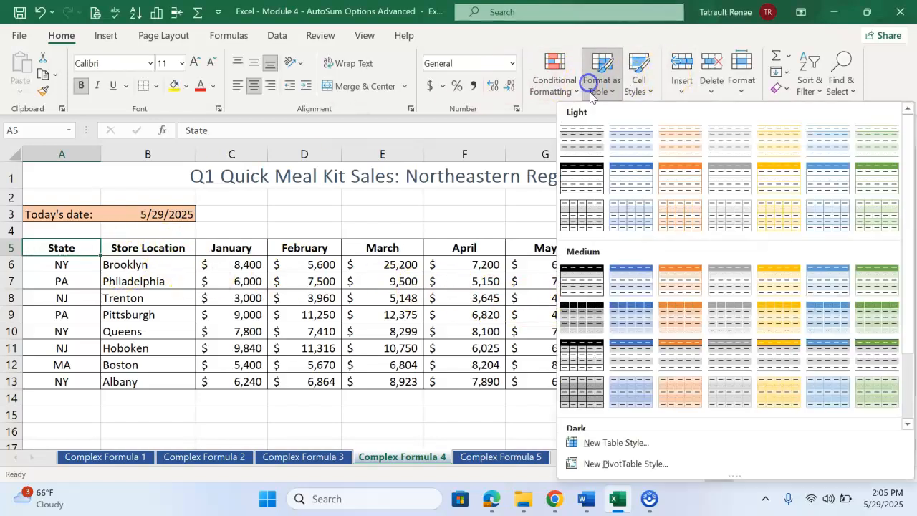
pyautogui.click(632, 276)
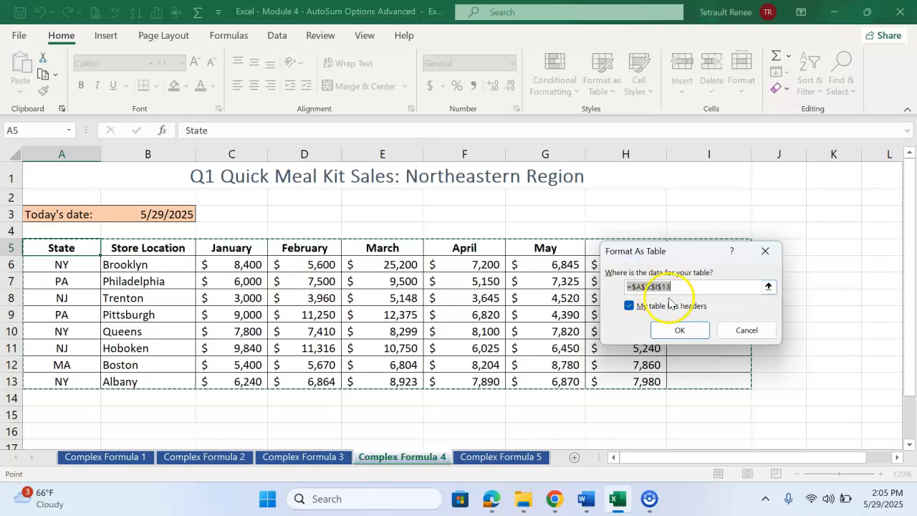
pyautogui.click(676, 332)
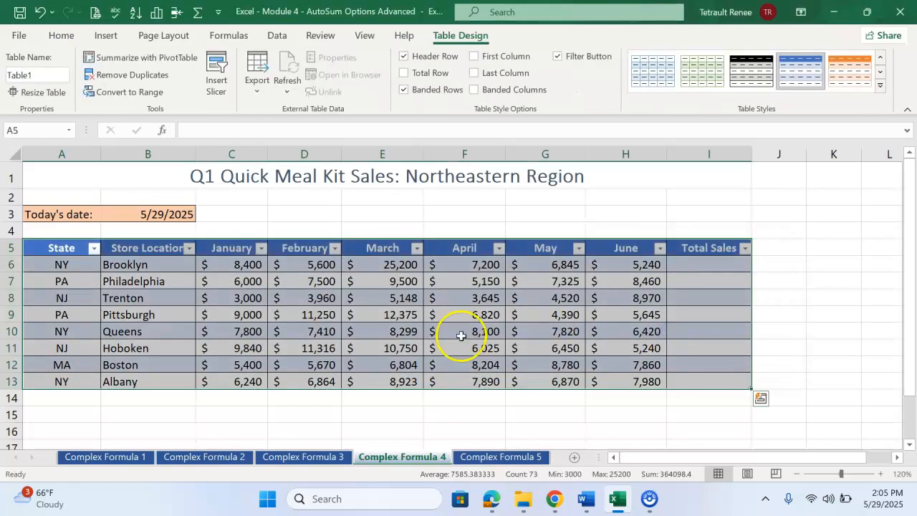
pyautogui.click(850, 75)
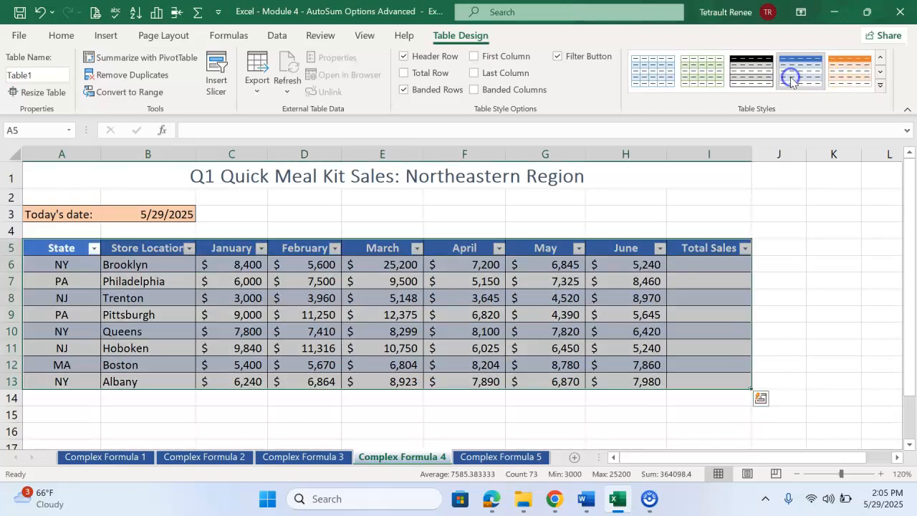
pyautogui.click(791, 78)
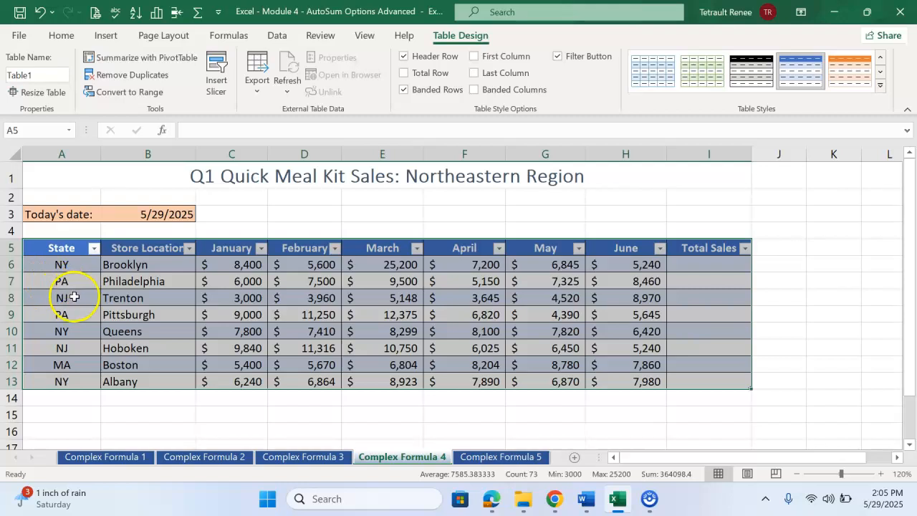
# Step: Sort the sales table by the State column from A to Z
pyautogui.click(95, 252)
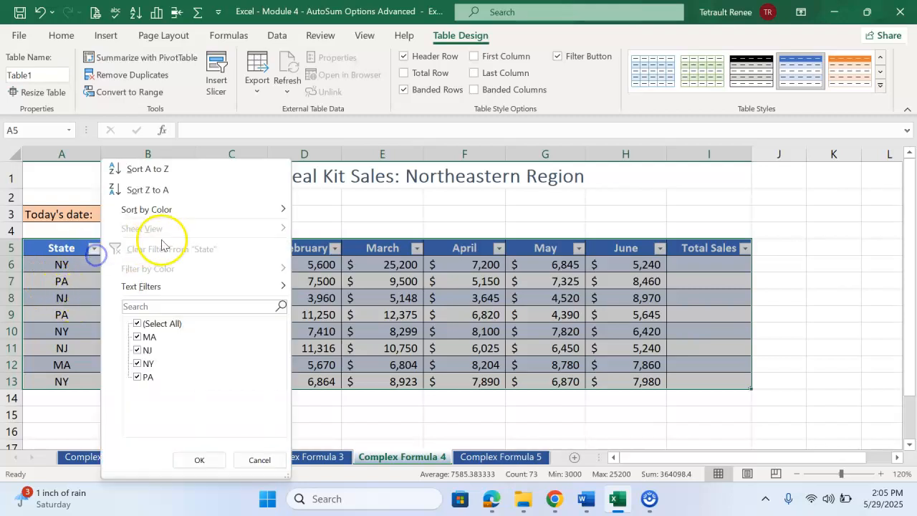
pyautogui.click(392, 295)
pyautogui.click(182, 282)
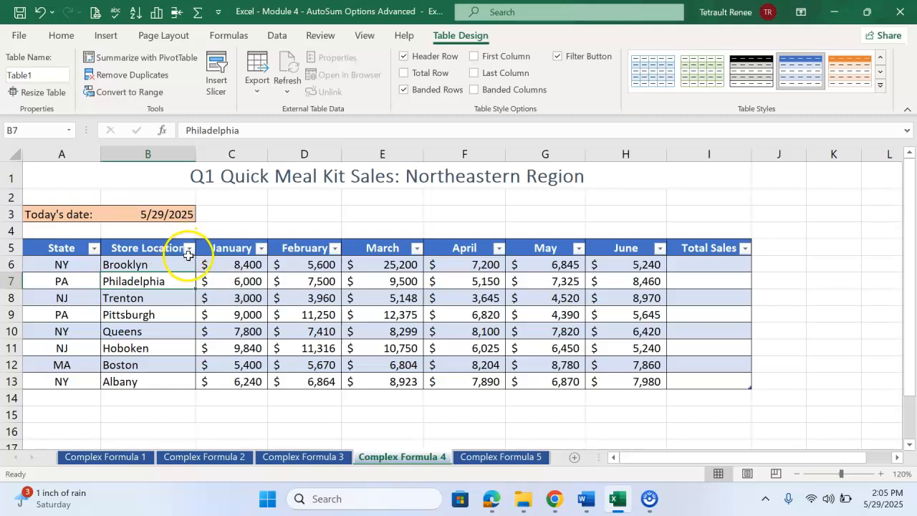
pyautogui.click(92, 253)
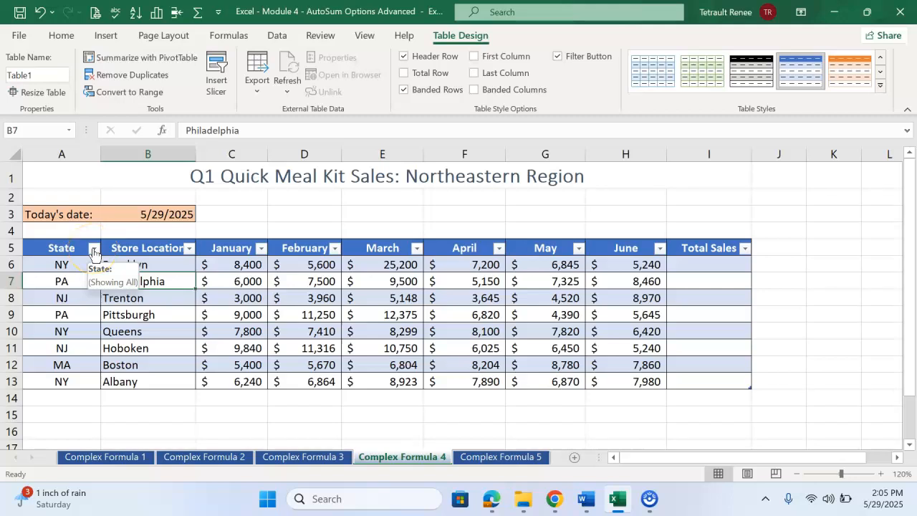
pyautogui.click(93, 251)
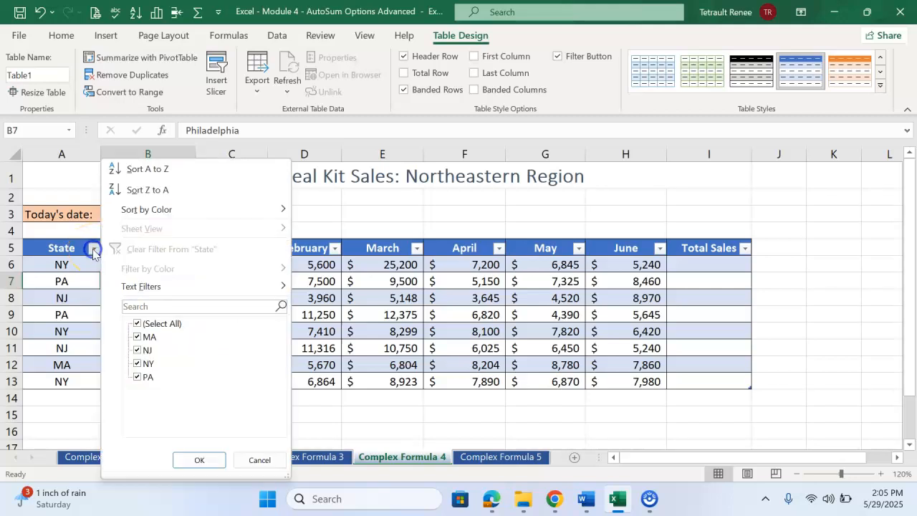
pyautogui.click(136, 169)
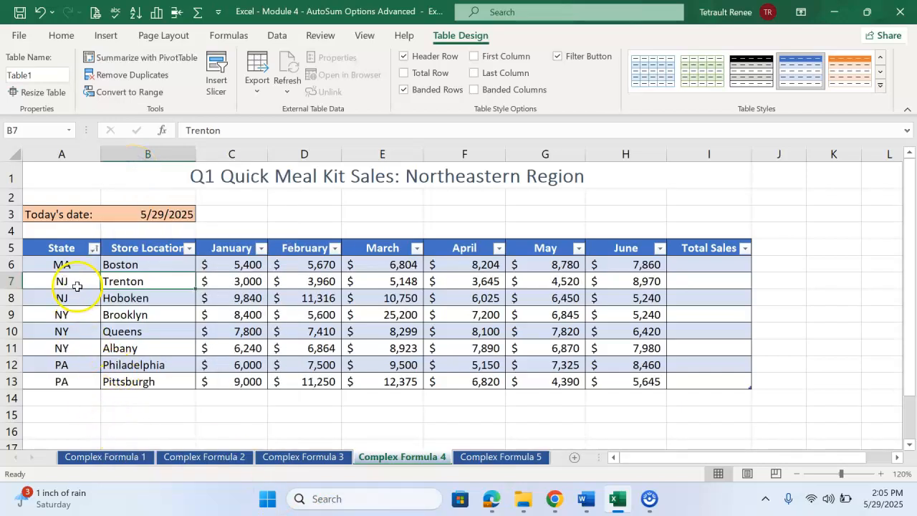
# Step: Filter the State column to hide the PA stores
pyautogui.click(94, 248)
pyautogui.click(138, 377)
pyautogui.click(197, 463)
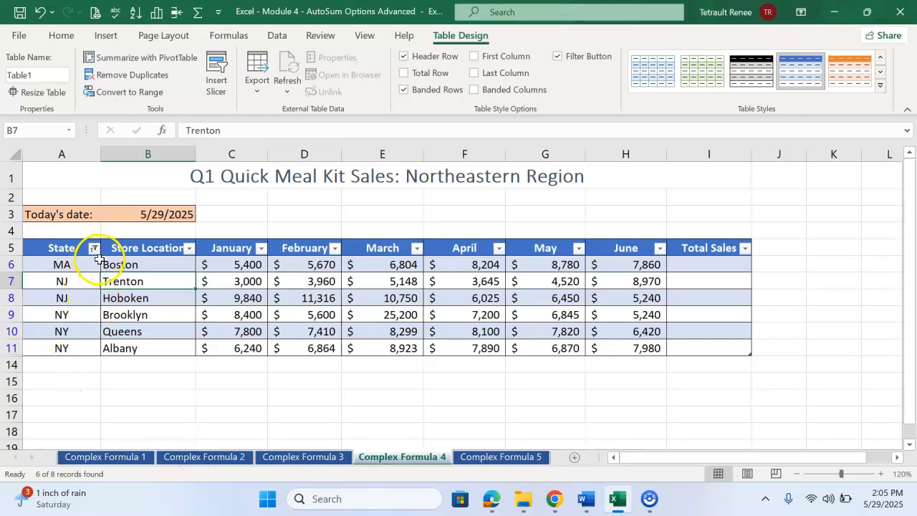
# Step: Include PA in the State filter again so that all states are shown
pyautogui.moveTo(94, 259)
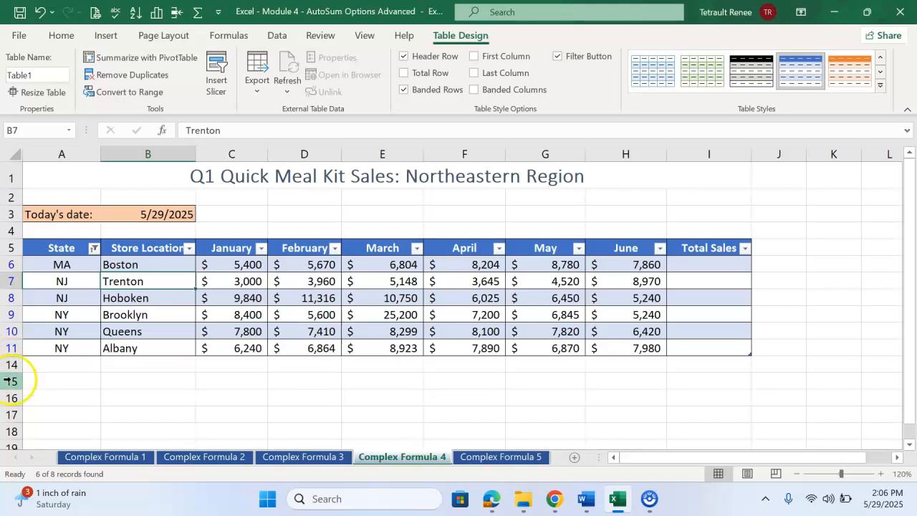
pyautogui.click(94, 248)
pyautogui.click(134, 378)
pyautogui.click(196, 463)
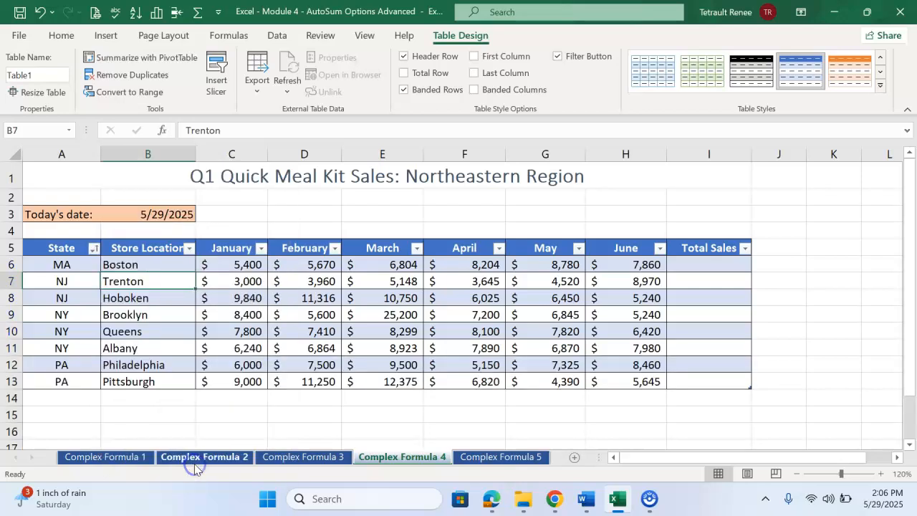
# Step: Fill the table's Total Sales column by entering an AutoSum of the January to June columns in I6
pyautogui.click(712, 267)
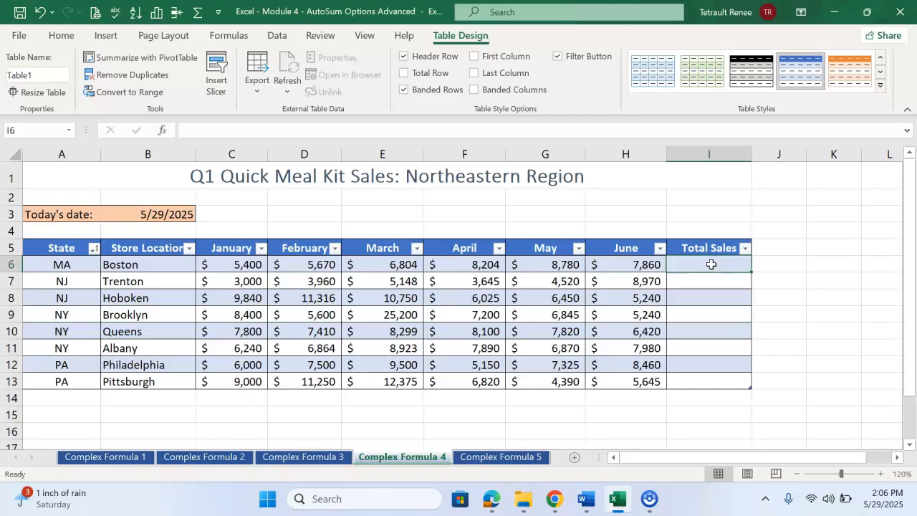
pyautogui.click(61, 36)
pyautogui.click(775, 55)
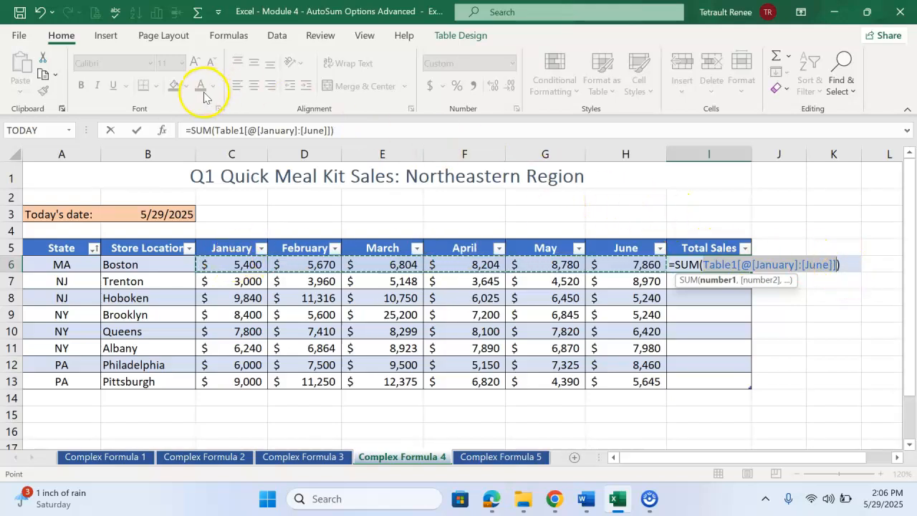
pyautogui.click(138, 131)
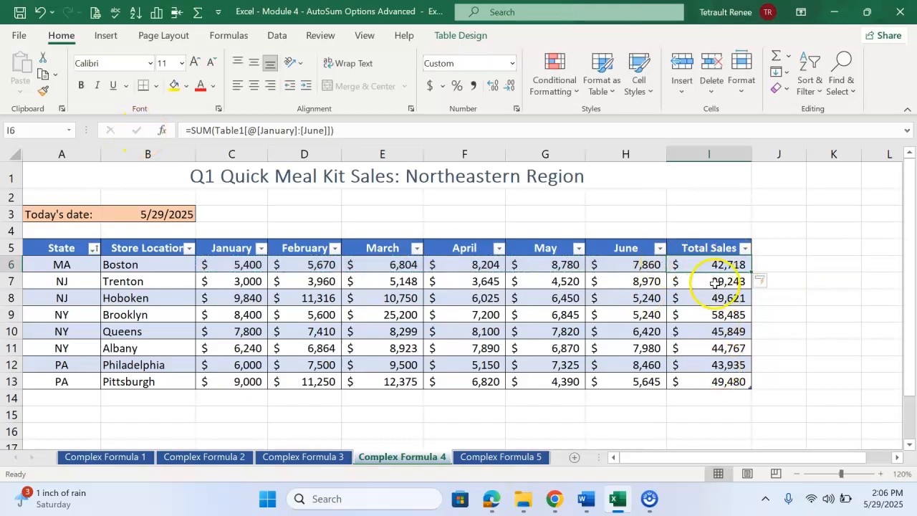
pyautogui.click(188, 365)
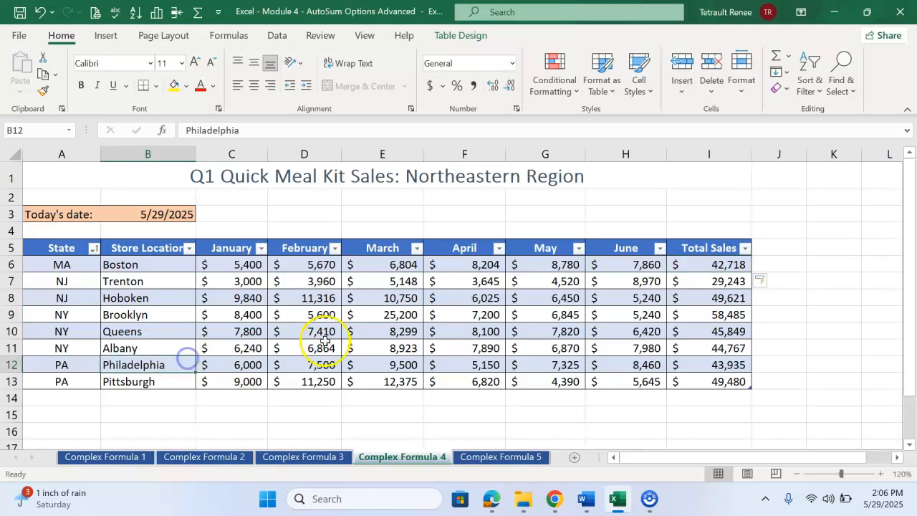
pyautogui.click(326, 345)
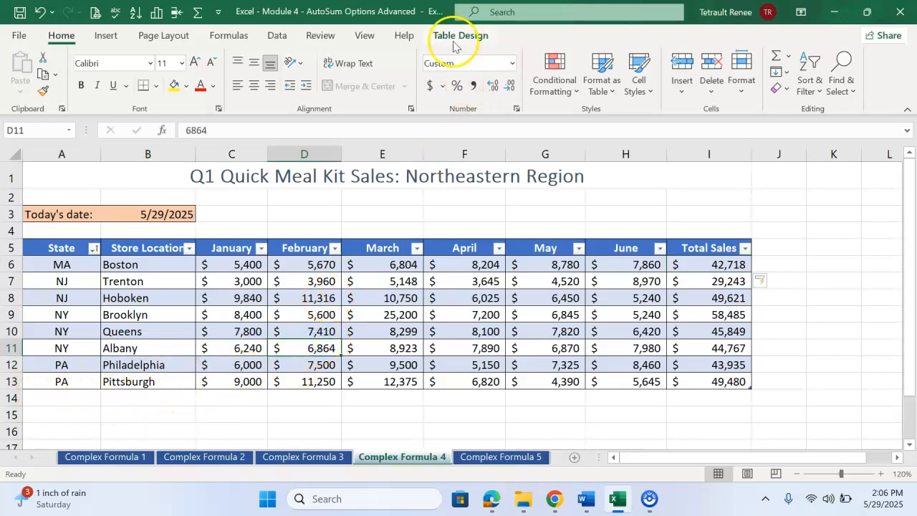
pyautogui.click(553, 283)
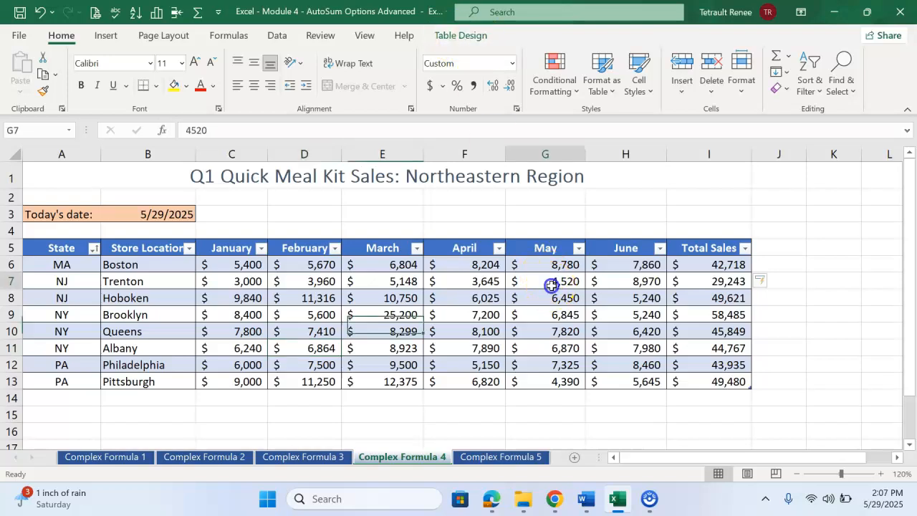
pyautogui.click(473, 282)
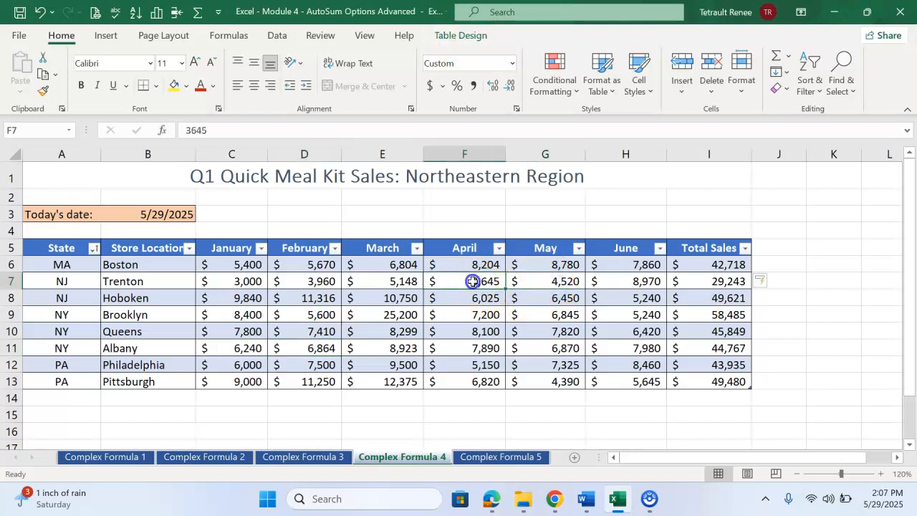
# Step: Add a total row to the sales table on the Complex Formula 4 sheet
pyautogui.click(467, 318)
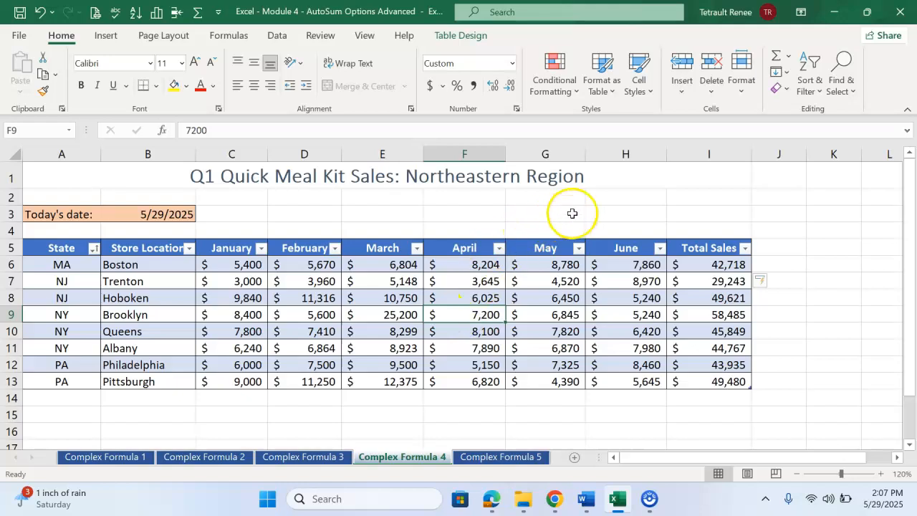
pyautogui.click(835, 214)
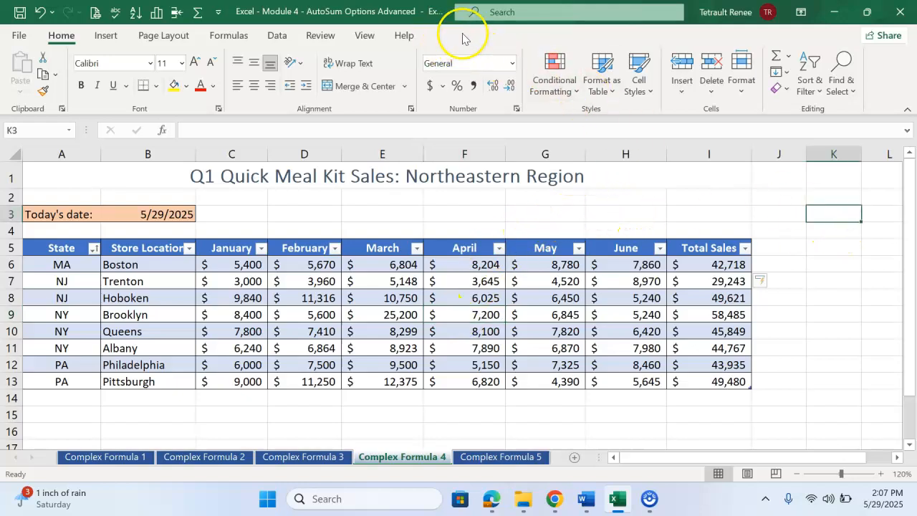
pyautogui.click(481, 282)
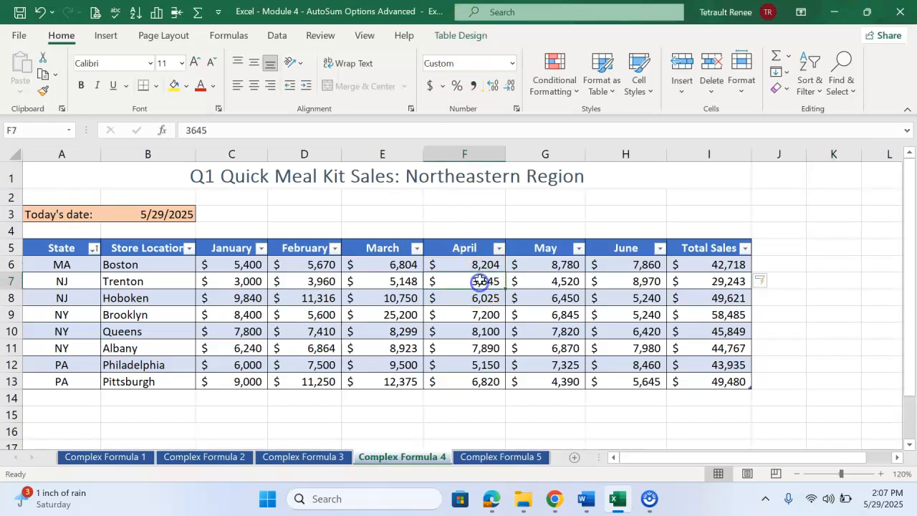
pyautogui.click(465, 36)
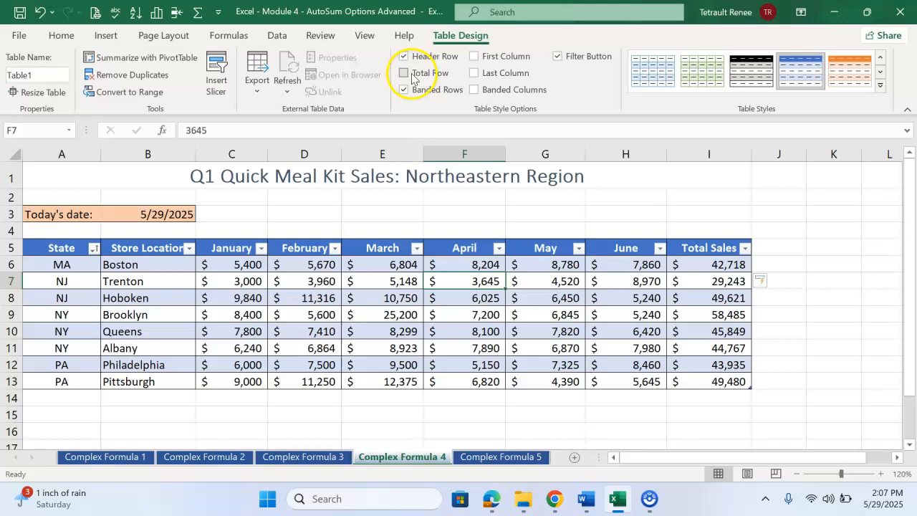
pyautogui.click(403, 74)
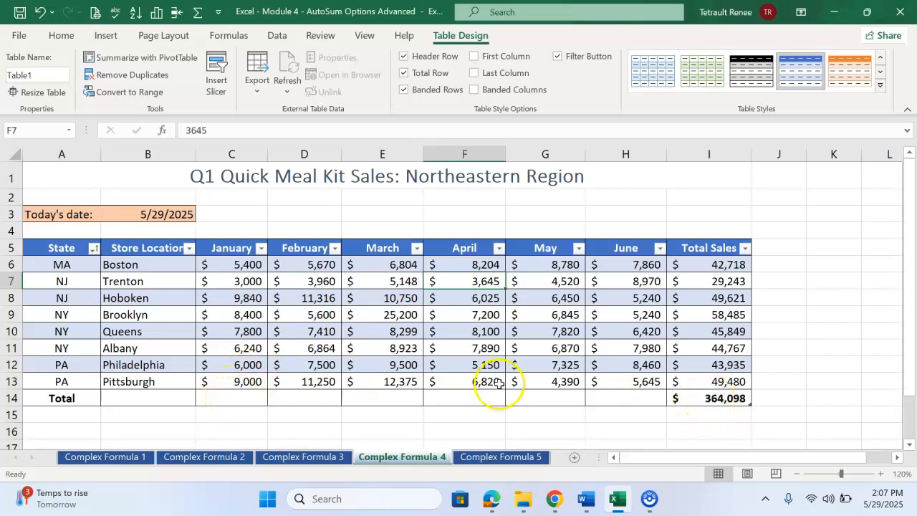
# Step: Copy the Total Sales total in I14 across the January to June columns of the total row and check the copied formulas
pyautogui.click(701, 399)
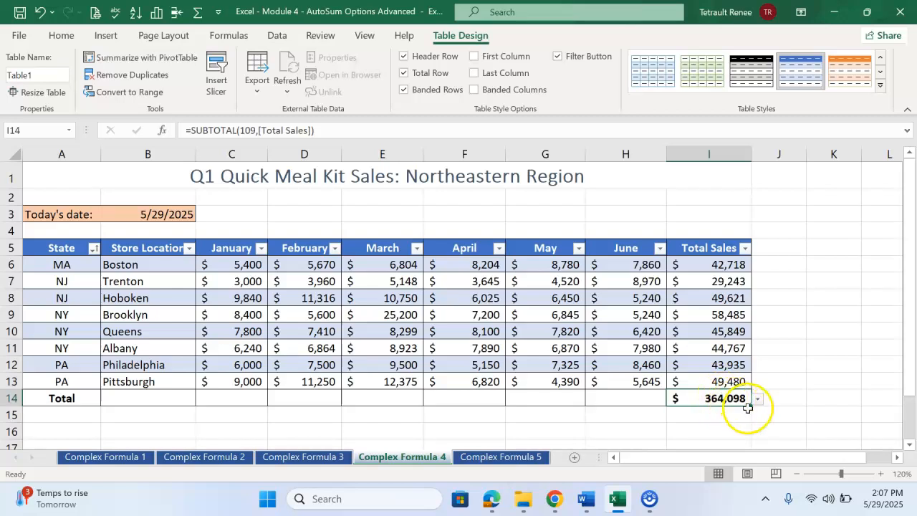
pyautogui.moveTo(750, 405); pyautogui.dragTo(190, 397)
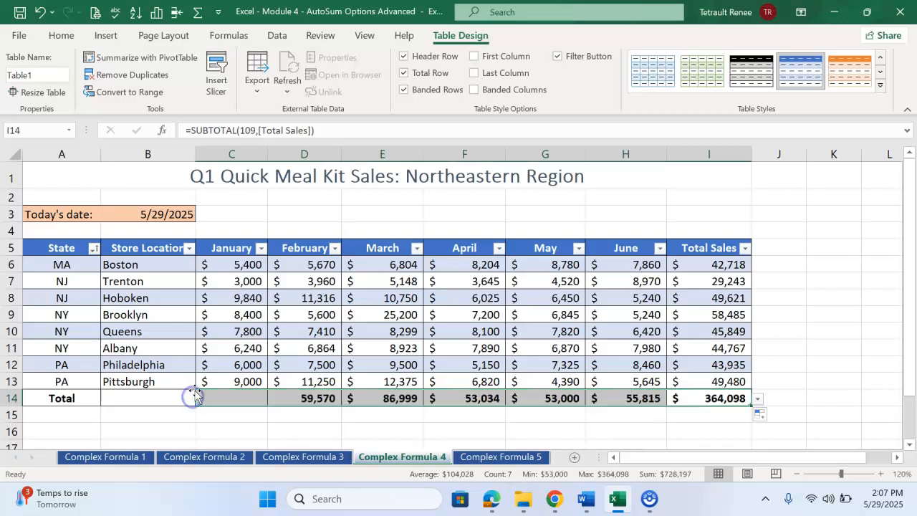
pyautogui.click(511, 328)
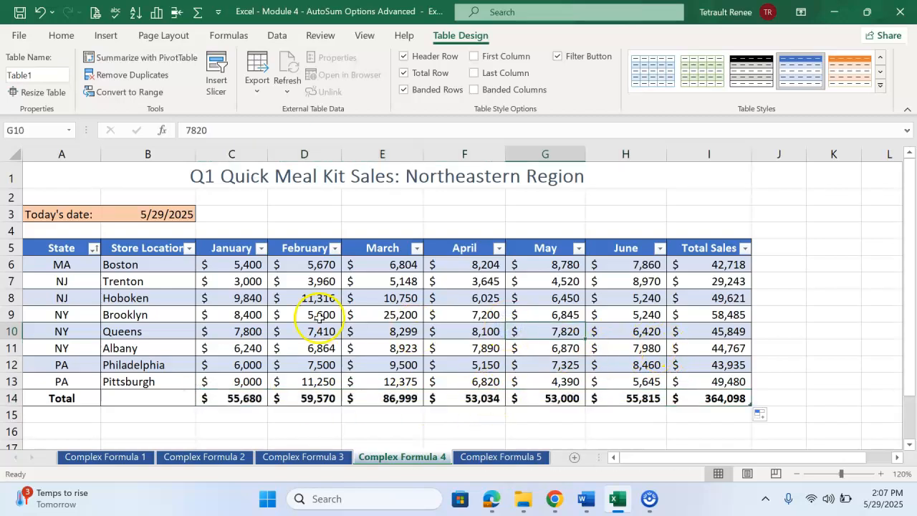
pyautogui.click(217, 401)
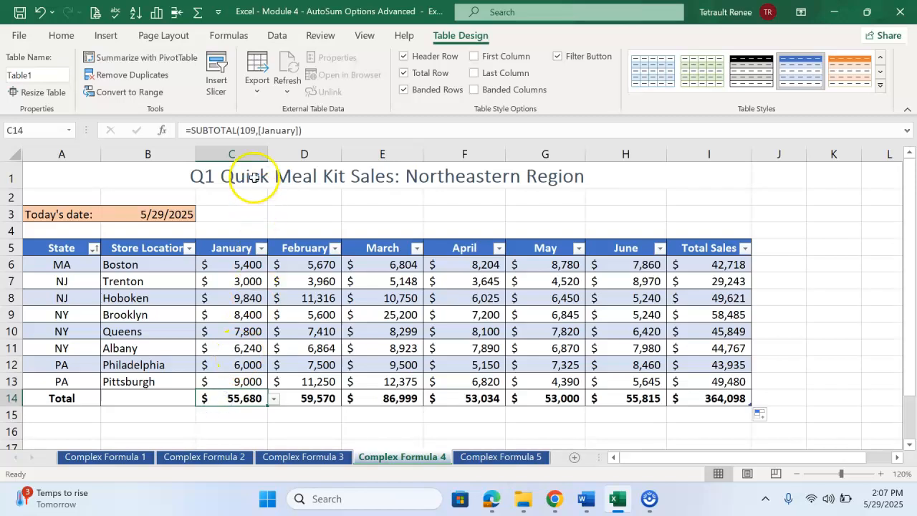
pyautogui.click(308, 396)
pyautogui.click(382, 400)
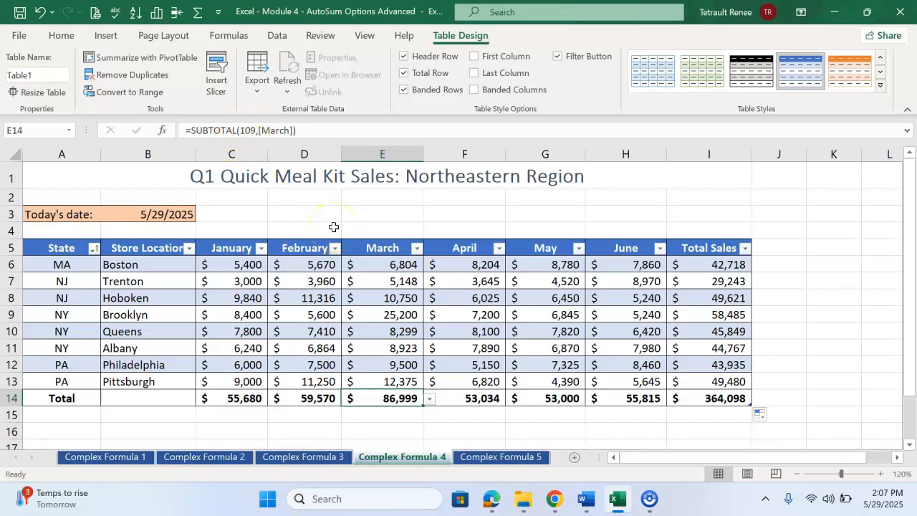
pyautogui.click(349, 296)
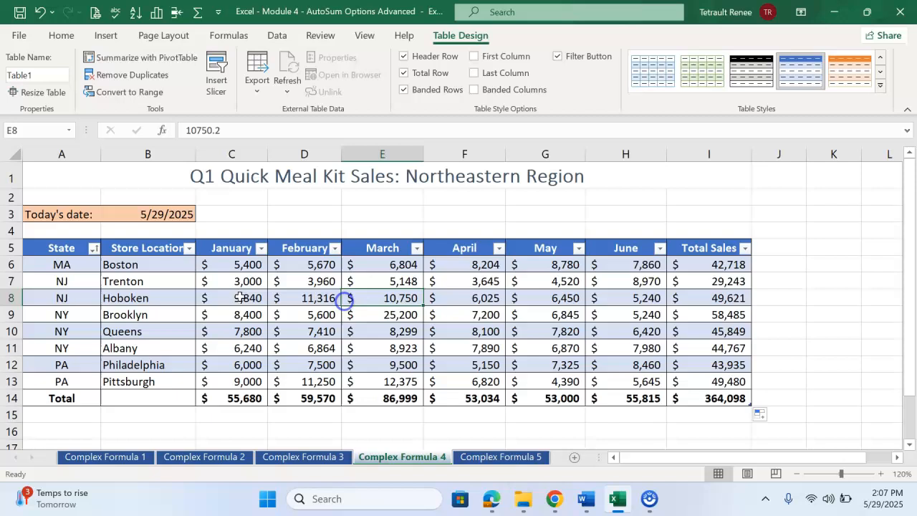
# Step: On the Complex Formula 5 sheet, enter =TODAY() in B3 and fill the store and month totals for C6:I14 with AutoSum
pyautogui.click(530, 460)
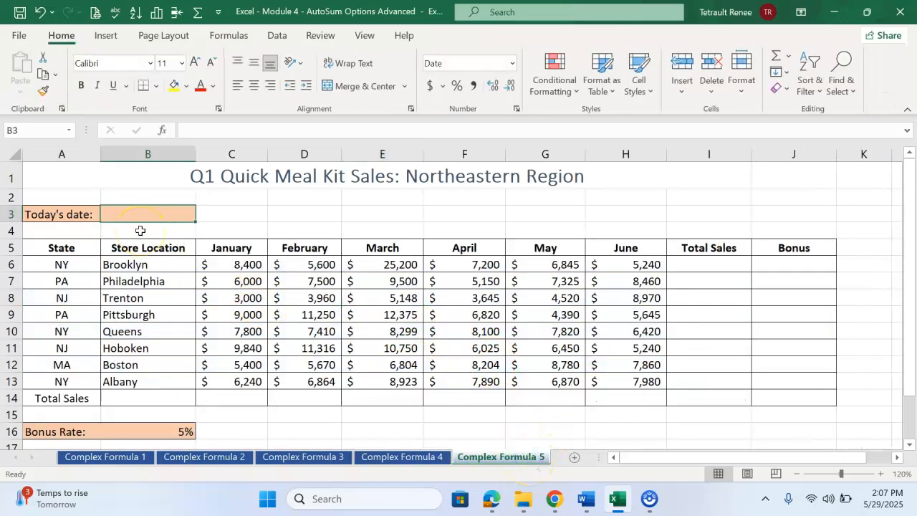
pyautogui.write('=today()')
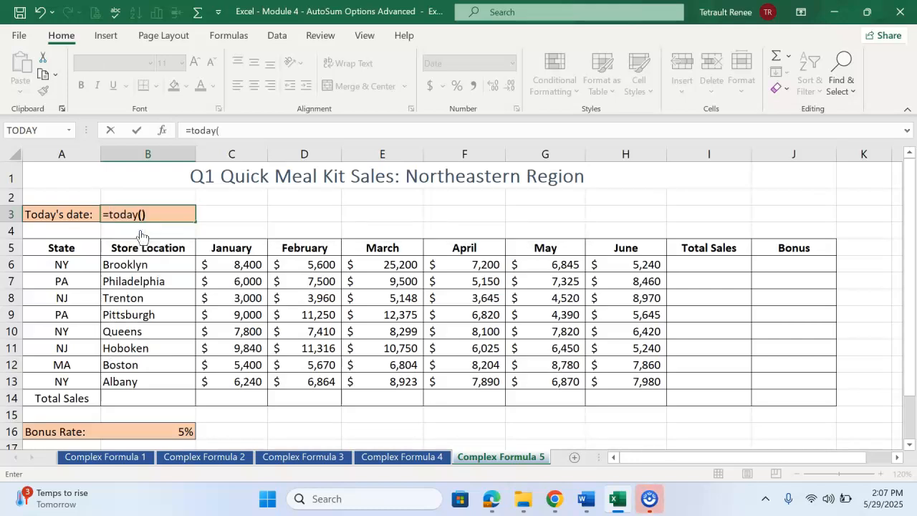
pyautogui.press('Return')
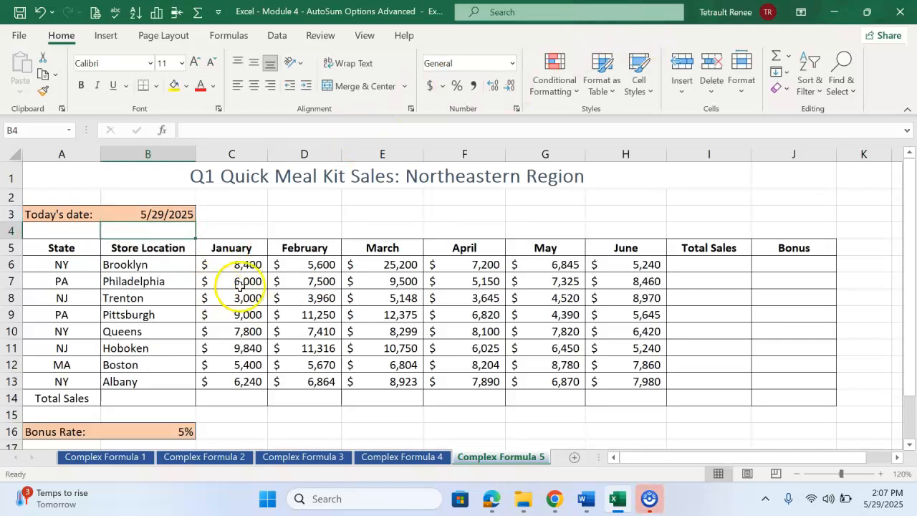
pyautogui.moveTo(244, 264); pyautogui.dragTo(704, 399)
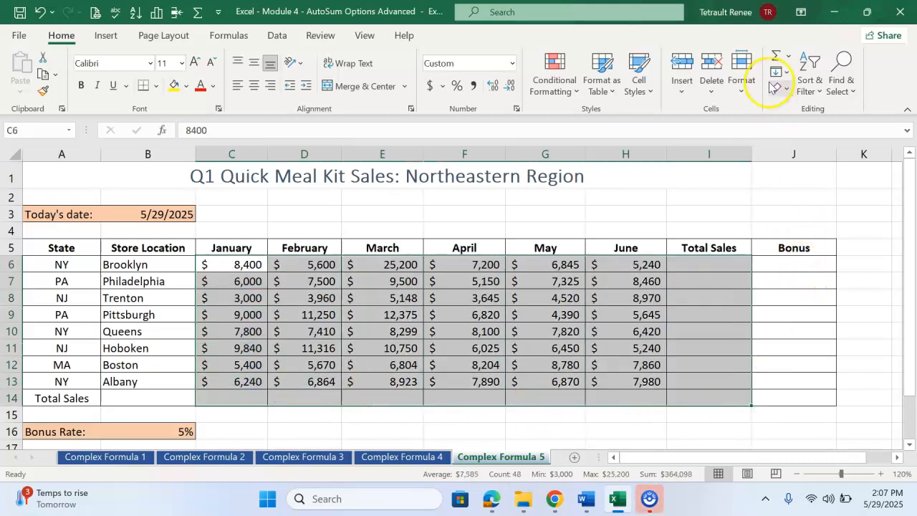
pyautogui.click(775, 54)
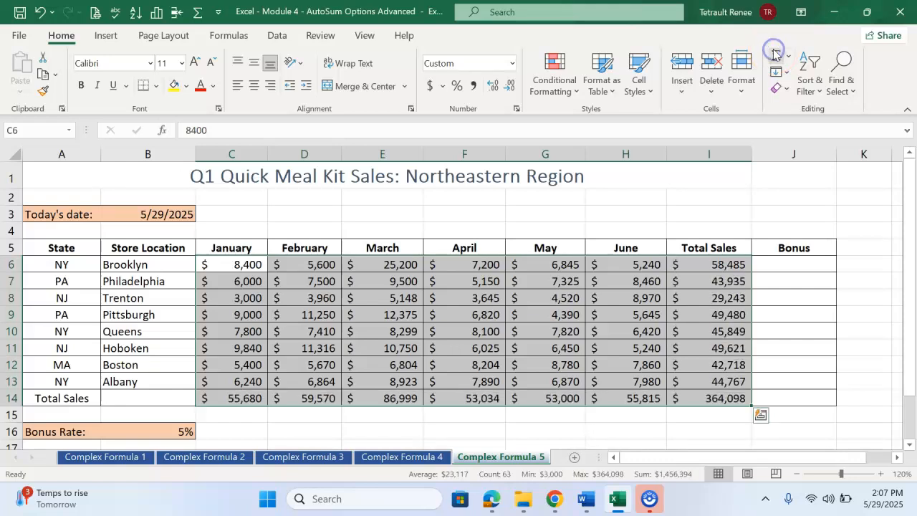
# Step: Enter the Brooklyn bonus formula =I6*B16 in J6, multiplying total sales by the bonus rate
pyautogui.click(788, 265)
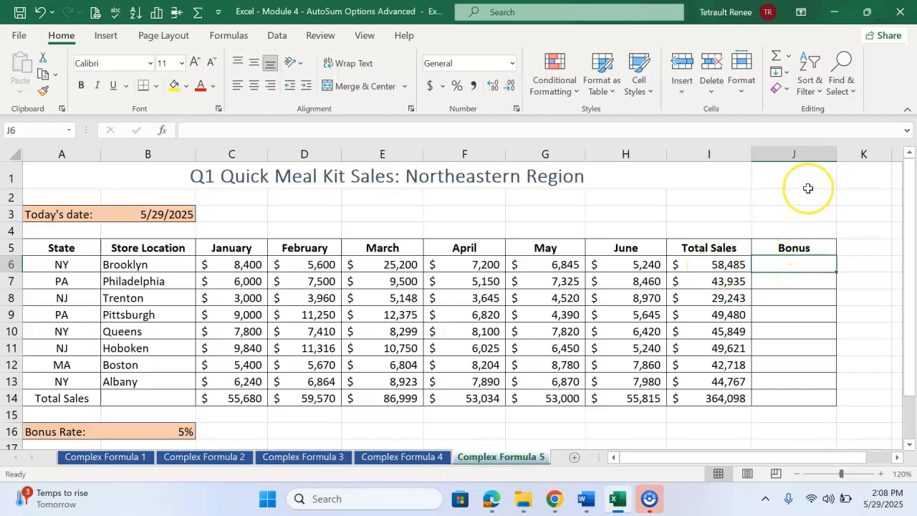
pyautogui.write('=')
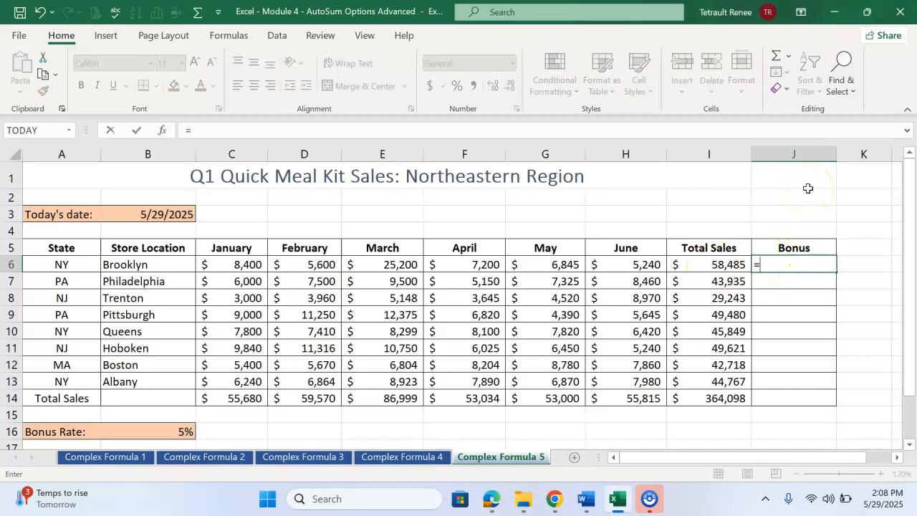
pyautogui.press('Left')
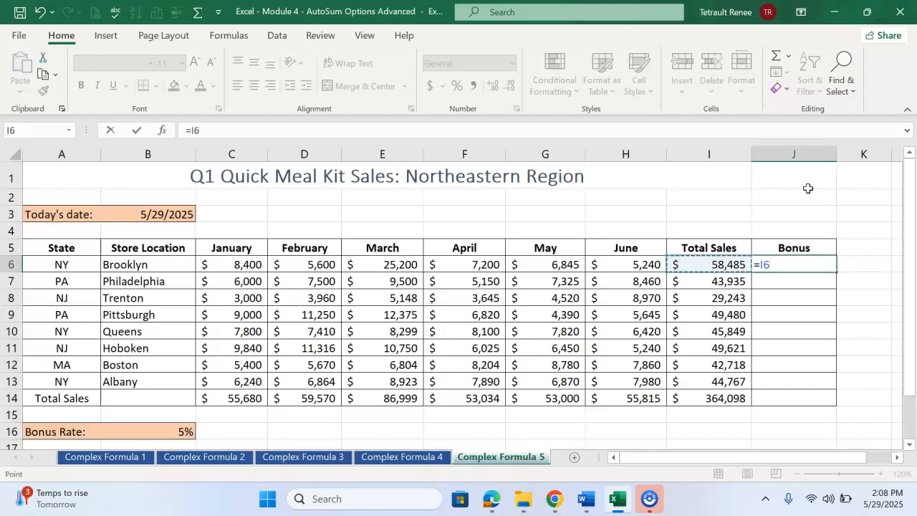
pyautogui.click(177, 432)
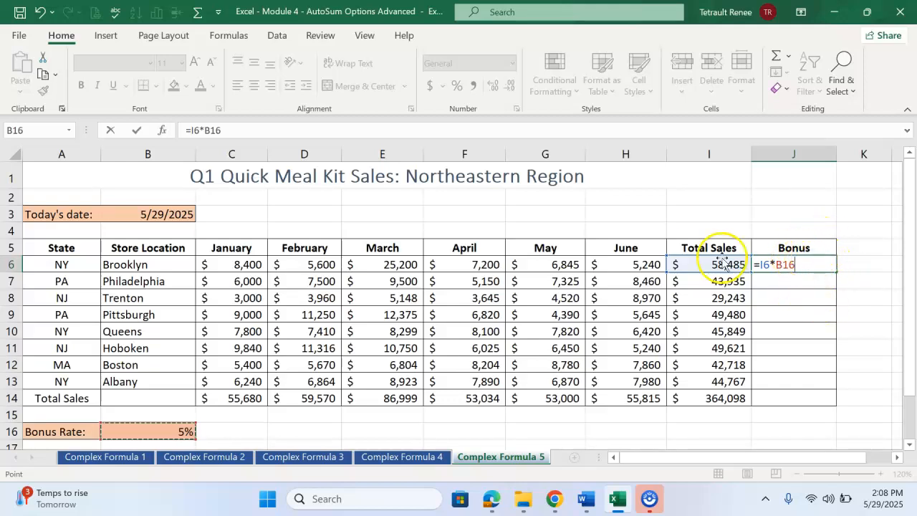
pyautogui.click(137, 131)
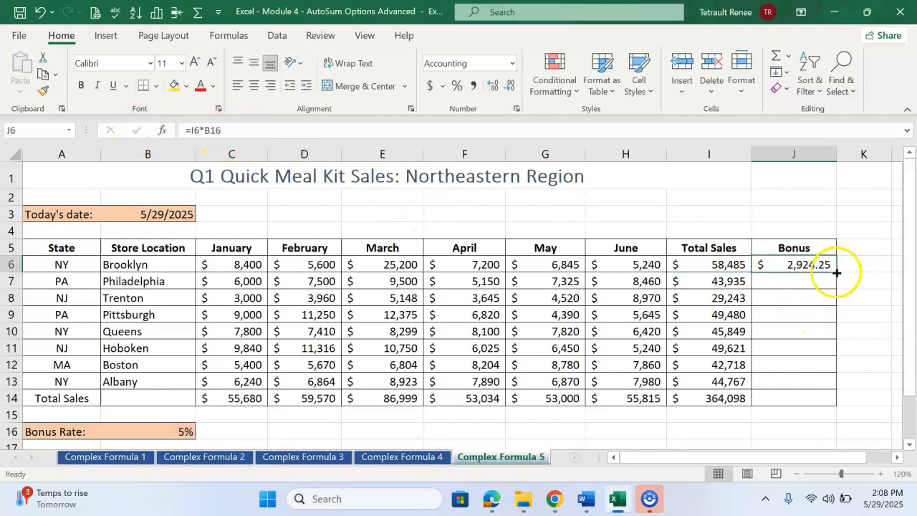
# Step: Try to fill the bonus formula from J6 down through J14 with its relative reference to the bonus rate
pyautogui.moveTo(835, 271); pyautogui.dragTo(845, 407)
pyautogui.moveTo(717, 459); pyautogui.dragTo(765, 471)
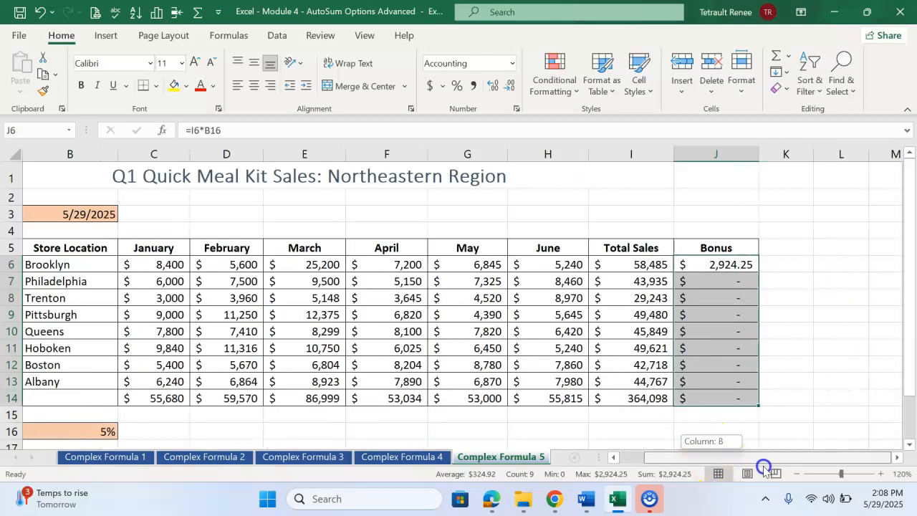
pyautogui.click(778, 263)
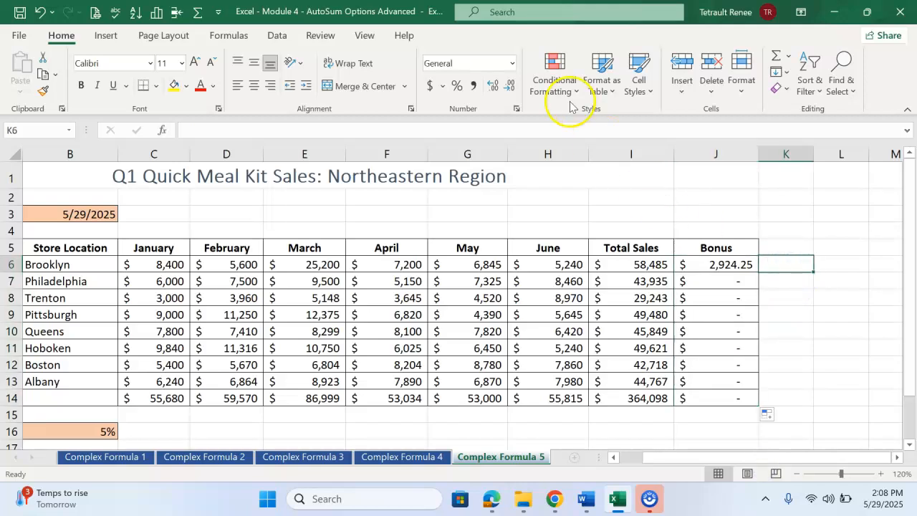
# Step: Display the sheet's formulas to examine the cell references in the Bonus column, and switch back to values
pyautogui.click(229, 35)
pyautogui.click(686, 59)
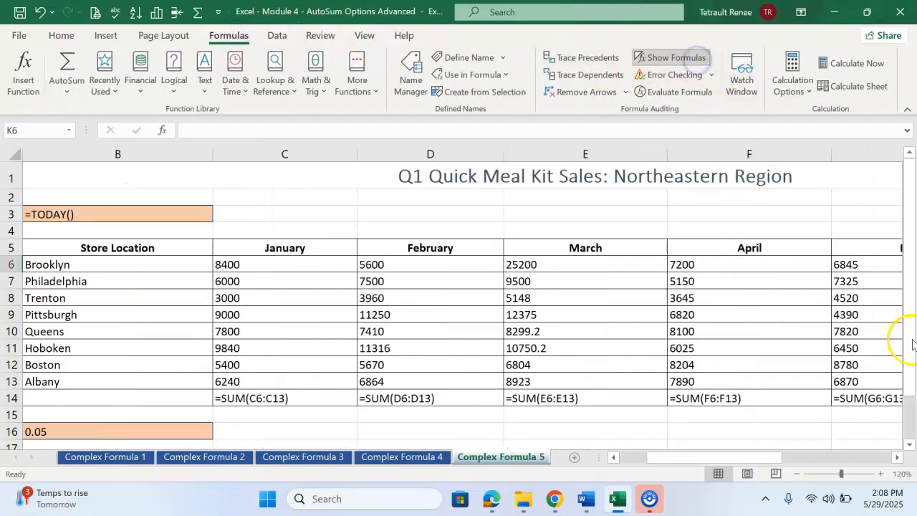
pyautogui.moveTo(707, 459); pyautogui.dragTo(835, 469)
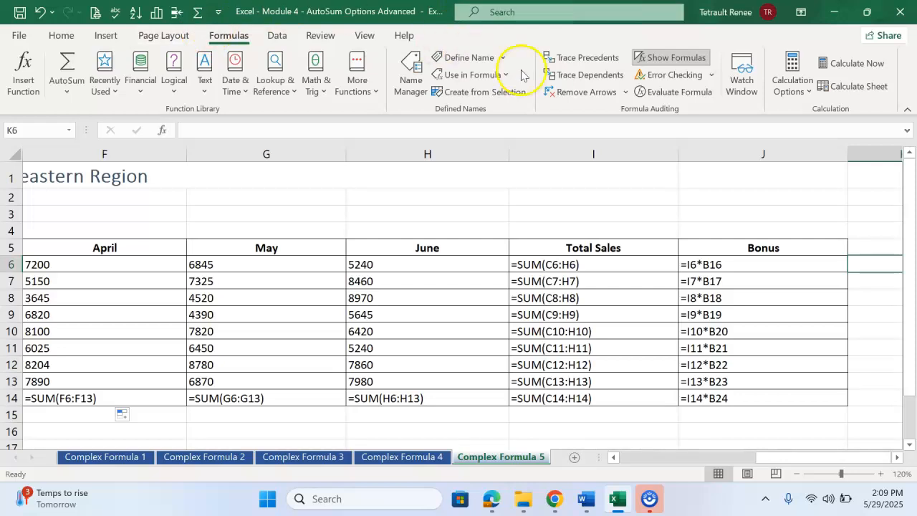
pyautogui.click(649, 58)
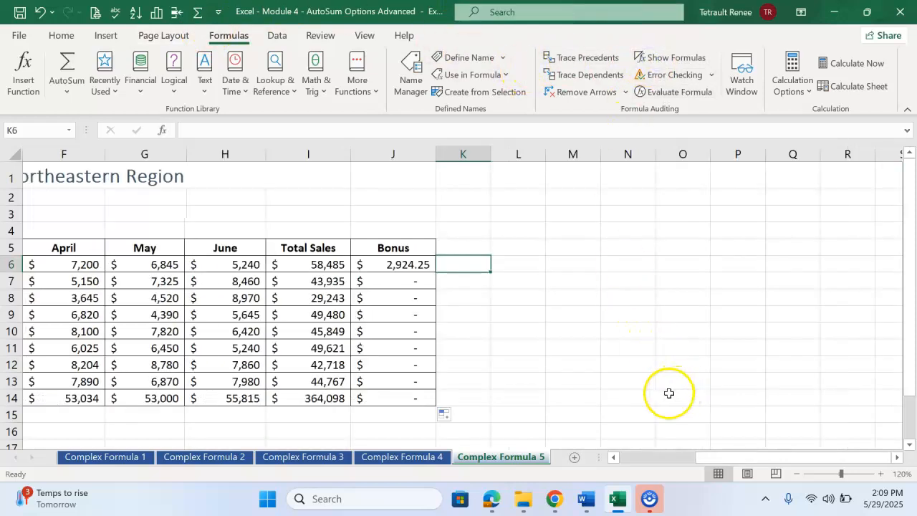
# Step: Undo the Bonus column fill and change the formula in J6 to =I6*$B$16 so the bonus rate reference is absolute
pyautogui.hotkey('ctrl', 'z')
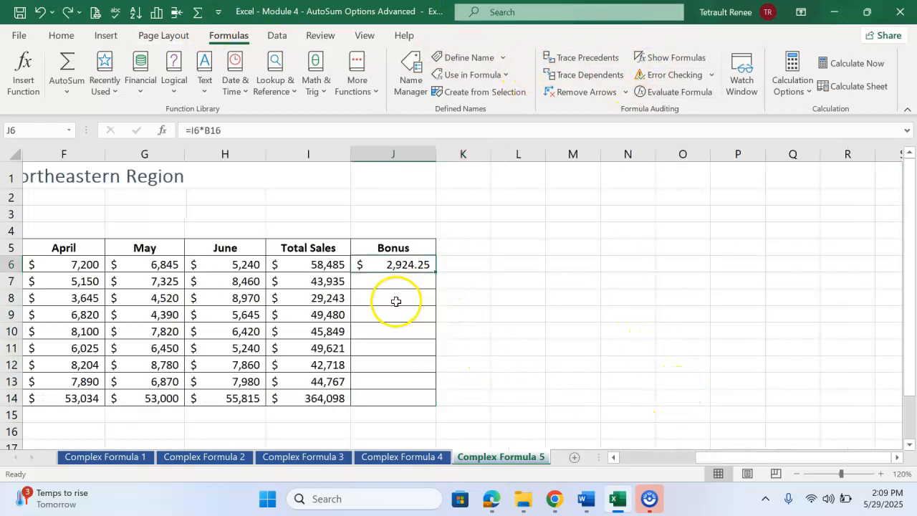
pyautogui.click(377, 268)
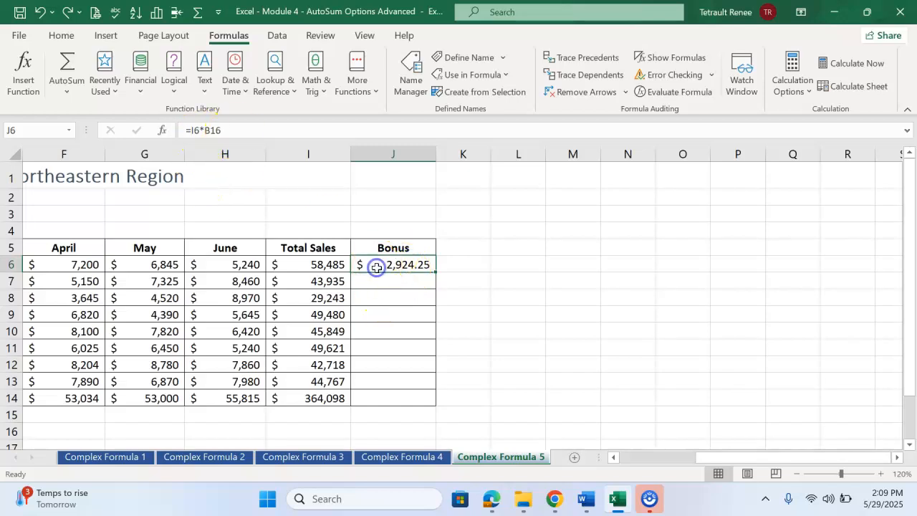
pyautogui.click(231, 129)
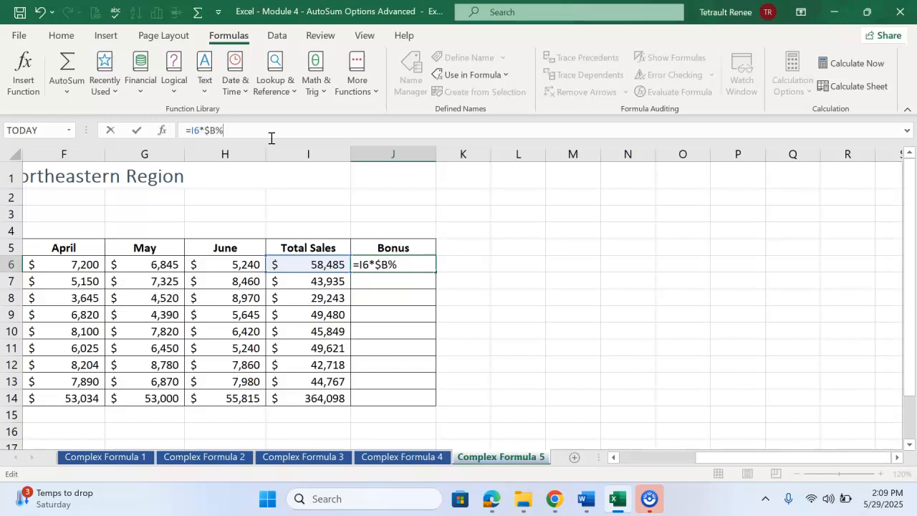
pyautogui.press('Return')
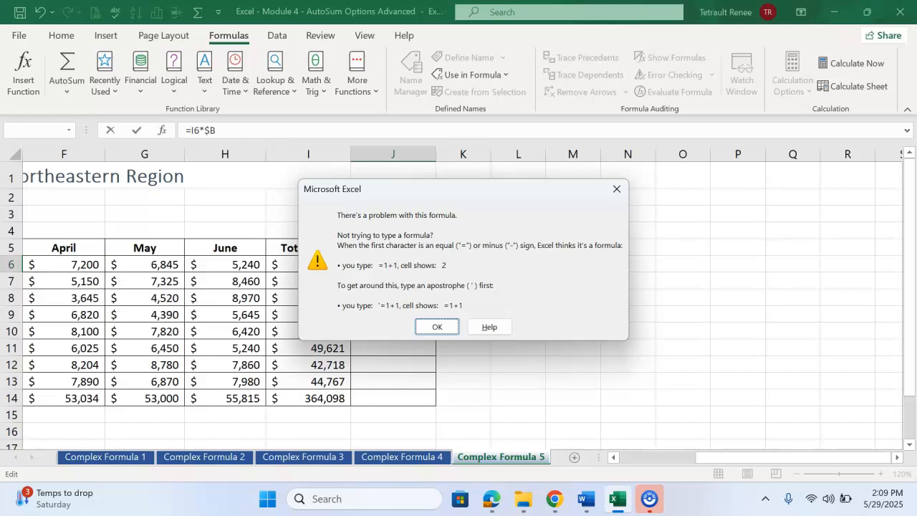
pyautogui.click(449, 328)
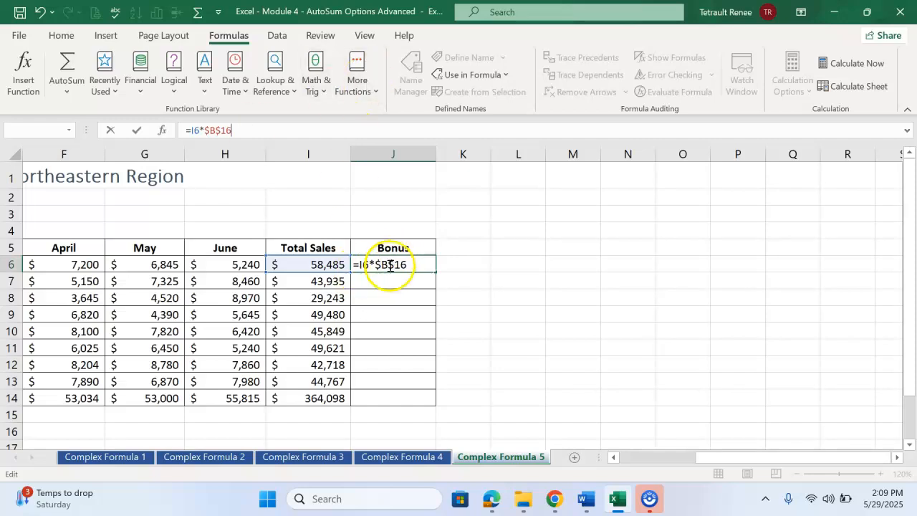
pyautogui.click(137, 131)
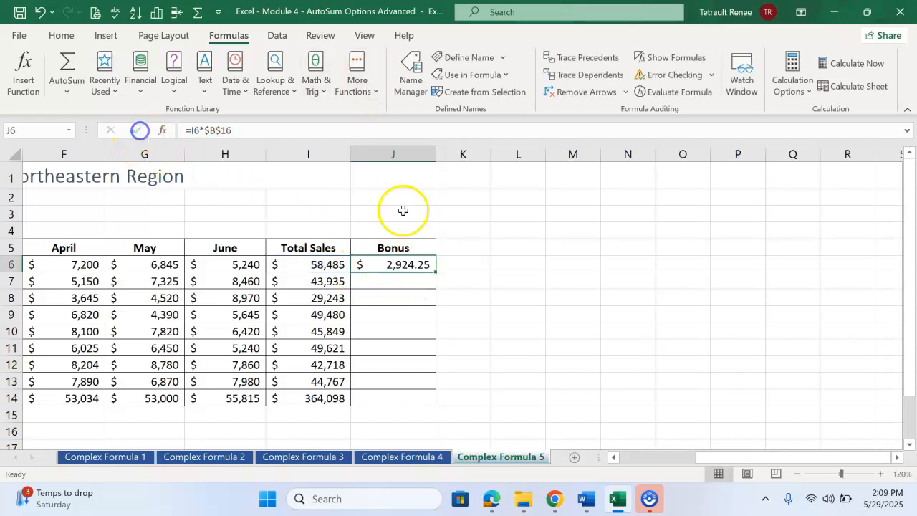
# Step: Fill the bonus formula from J6 down through J14 and show the formulas to check their reference to the Bonus Rate cell
pyautogui.moveTo(435, 272); pyautogui.dragTo(432, 403)
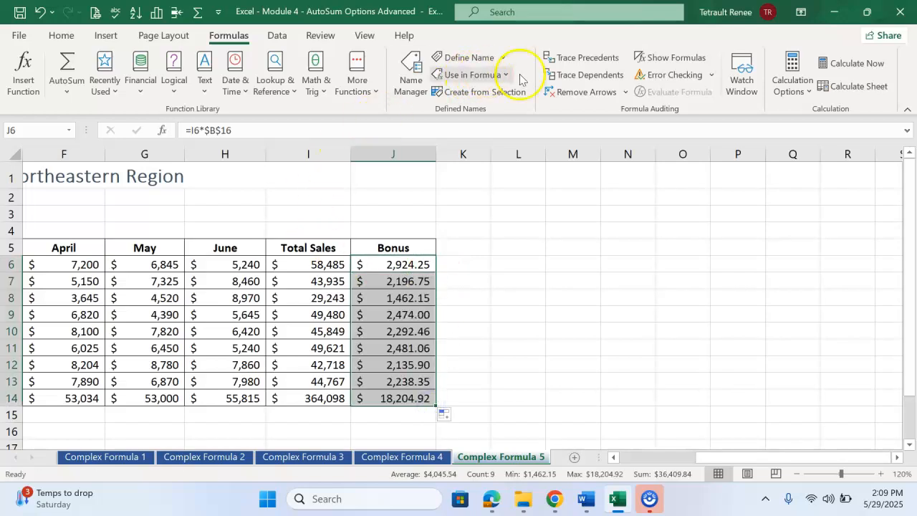
pyautogui.click(654, 58)
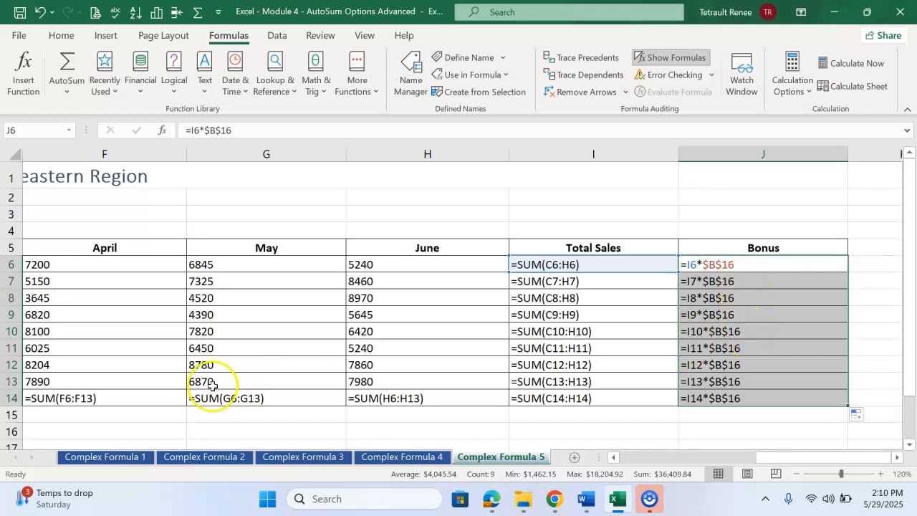
pyautogui.scroll(-2, 143, 401)
pyautogui.moveTo(794, 462); pyautogui.dragTo(610, 460)
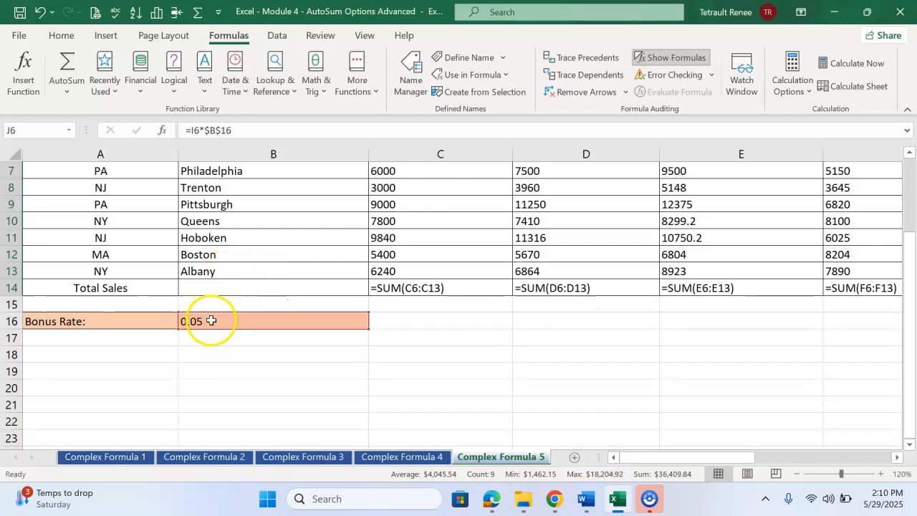
# Step: Examine the filled Bonus formulas against the bonus rate cell and switch the sheet back to showing values
pyautogui.moveTo(687, 458); pyautogui.dragTo(703, 460)
pyautogui.scroll(2, 747, 211)
pyautogui.scroll(-2, 738, 344)
pyautogui.scroll(2, 706, 228)
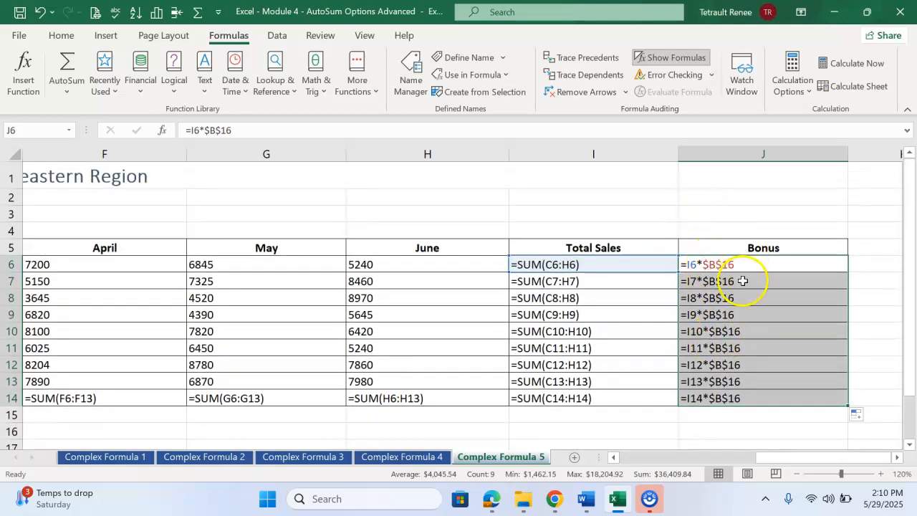
pyautogui.click(671, 57)
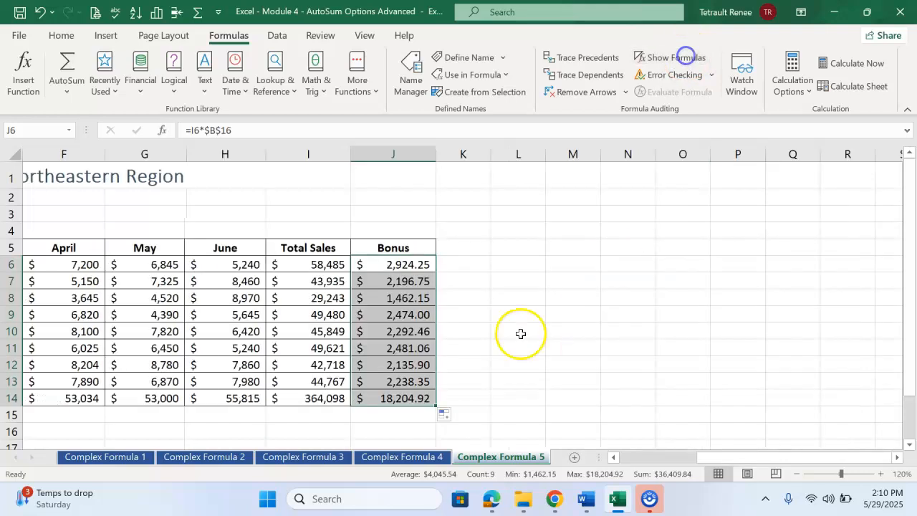
pyautogui.moveTo(811, 457); pyautogui.dragTo(741, 459)
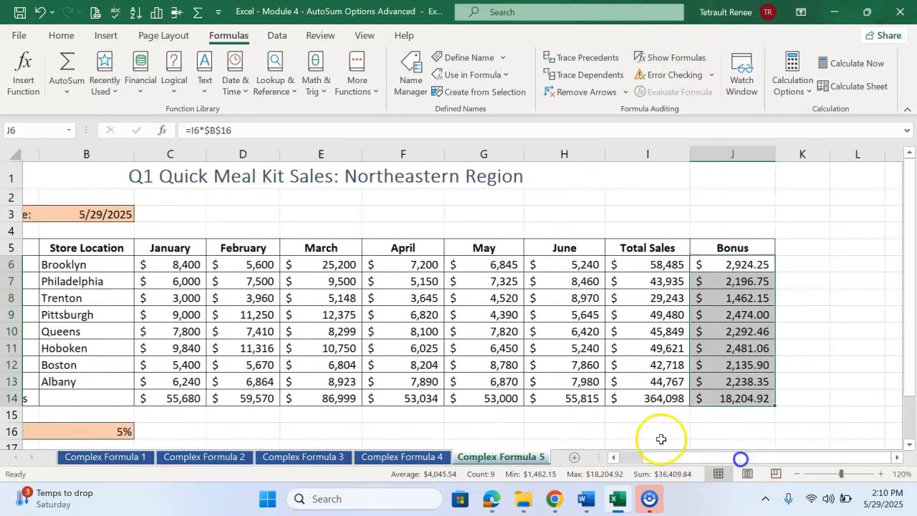
# Step: Try a bonus rate of 40% in cell B16 to test the Bonus column, and undo the change
pyautogui.click(106, 431)
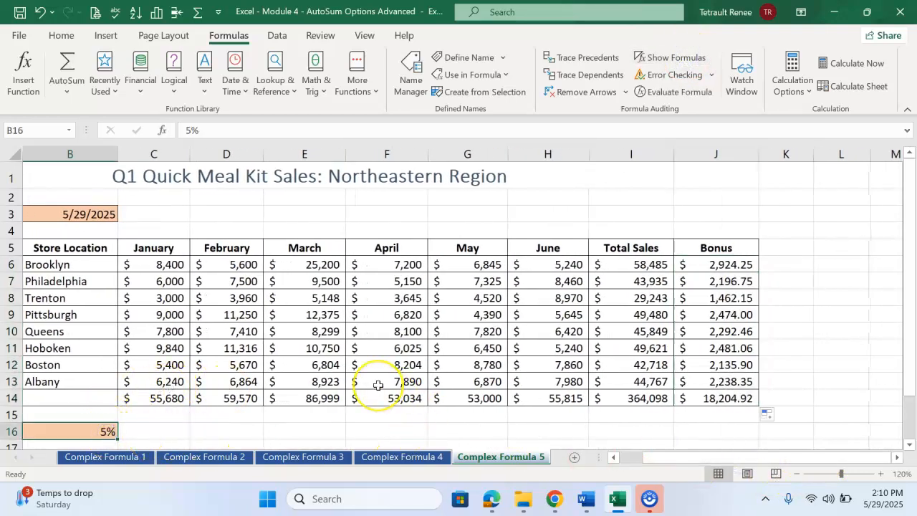
pyautogui.write('40')
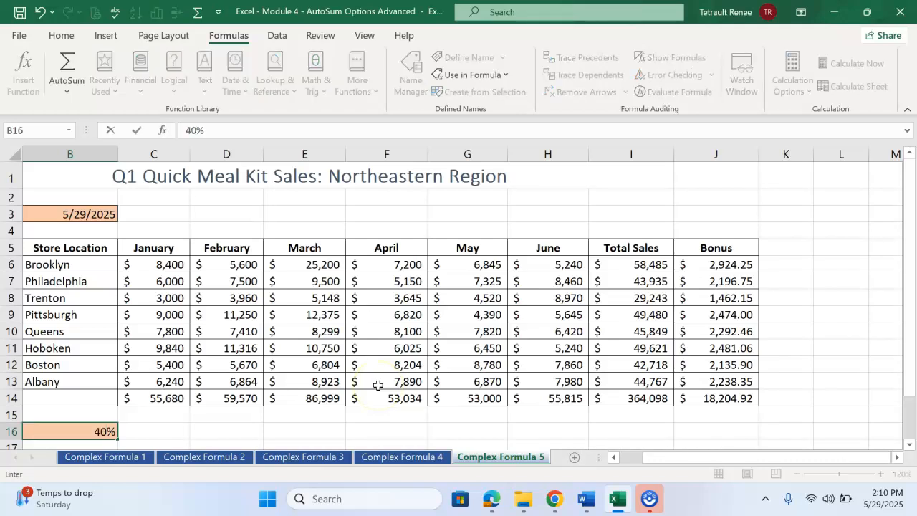
pyautogui.press('Return')
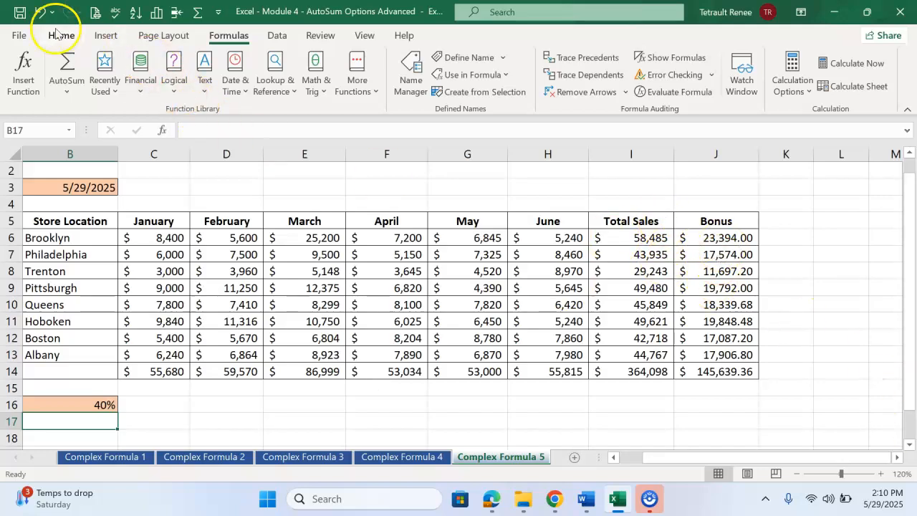
pyautogui.click(40, 13)
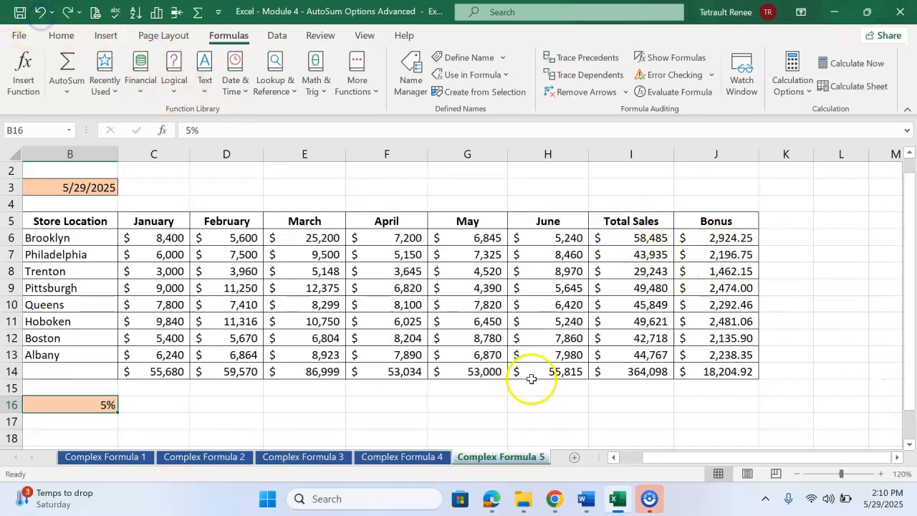
pyautogui.moveTo(690, 457); pyautogui.dragTo(548, 456)
pyautogui.scroll(1, 544, 325)
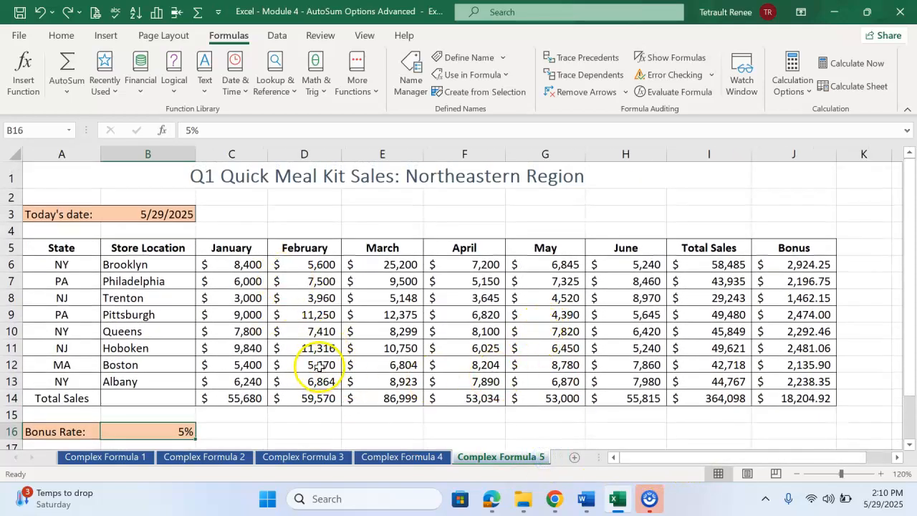
# Step: Preview the Complex Formula 1 sheet for printing and look through its pages
pyautogui.click(93, 462)
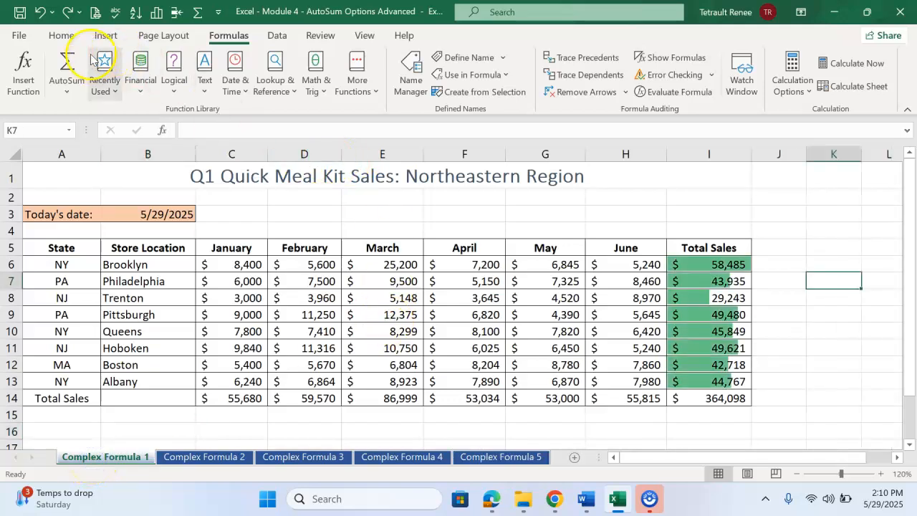
pyautogui.click(21, 37)
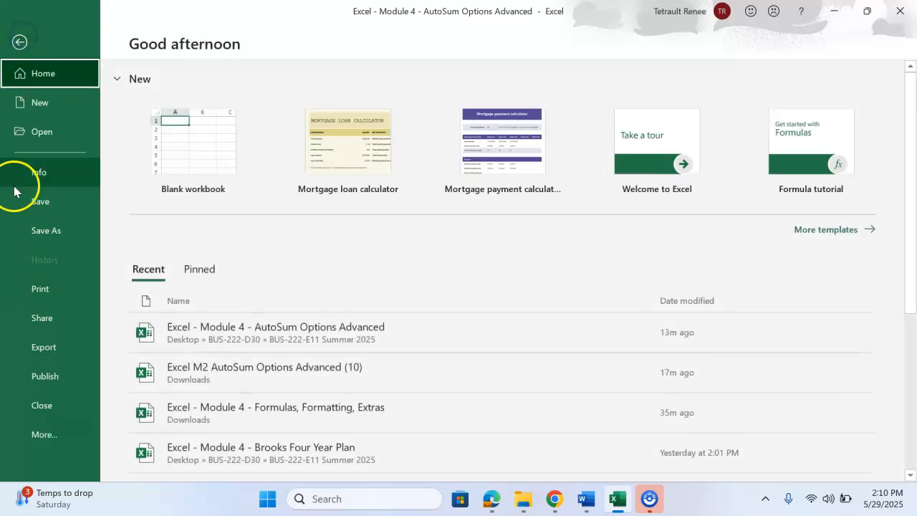
pyautogui.click(55, 288)
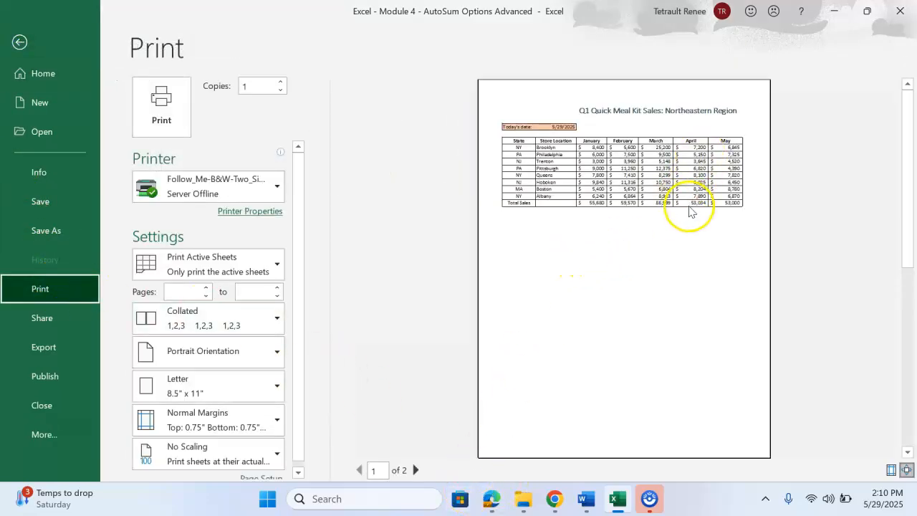
pyautogui.click(416, 471)
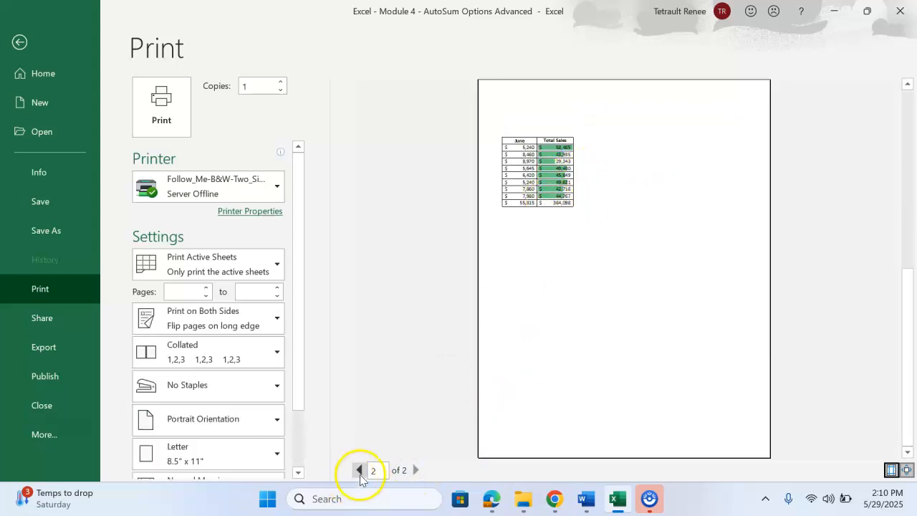
pyautogui.click(359, 470)
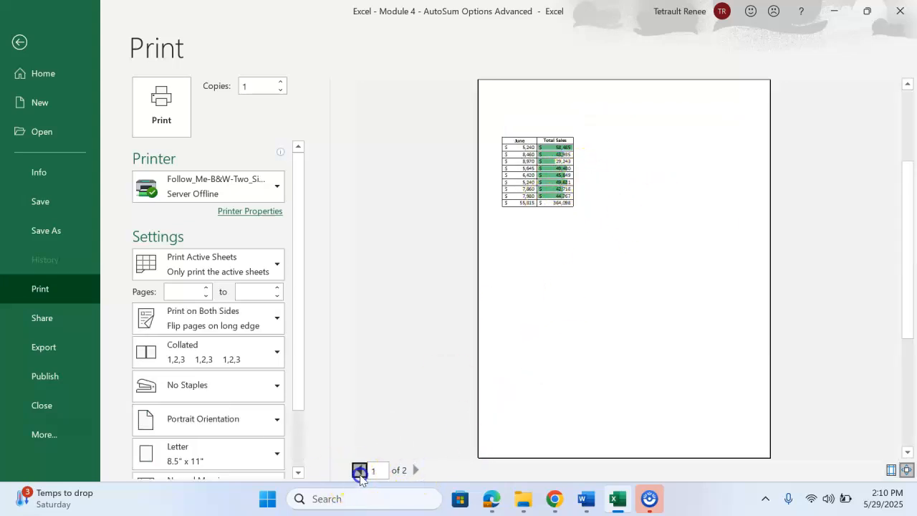
# Step: Set the print range to the entire workbook and page through the preview to page 4
pyautogui.click(231, 269)
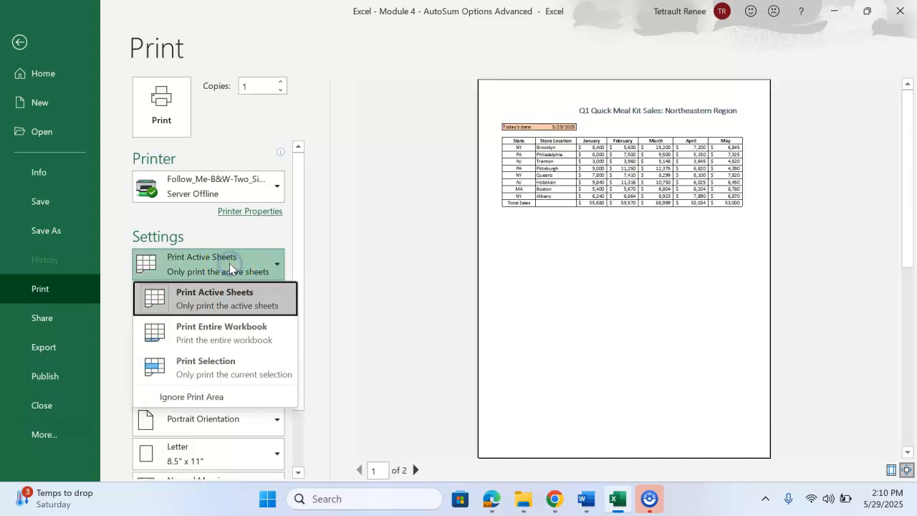
pyautogui.click(220, 342)
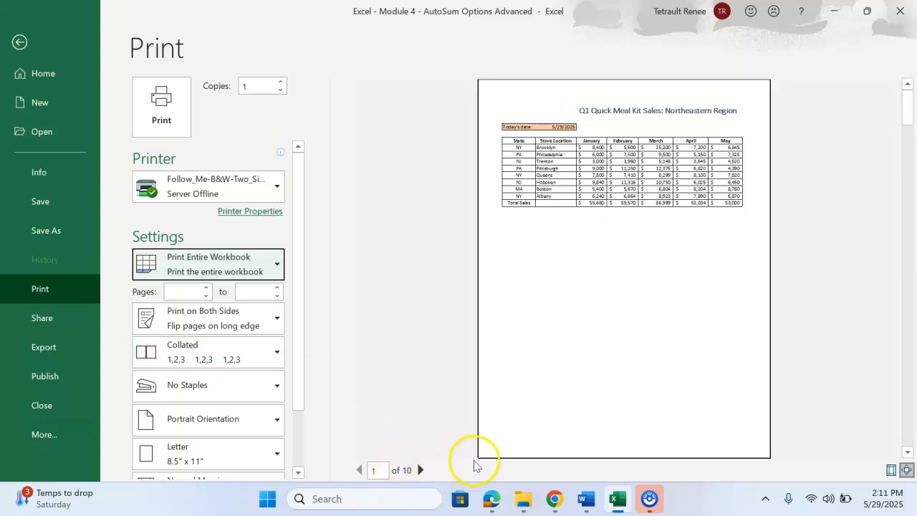
pyautogui.click(420, 471)
pyautogui.click(420, 471)
pyautogui.click(420, 471)
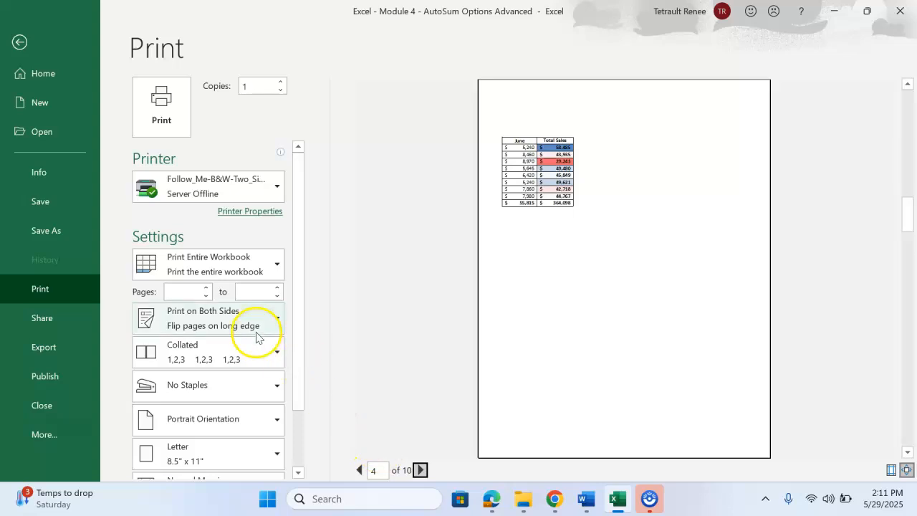
# Step: Set the Complex Formula 2 sheet to landscape orientation, check the neighbouring preview pages and return to the worksheet
pyautogui.click(256, 428)
pyautogui.click(236, 384)
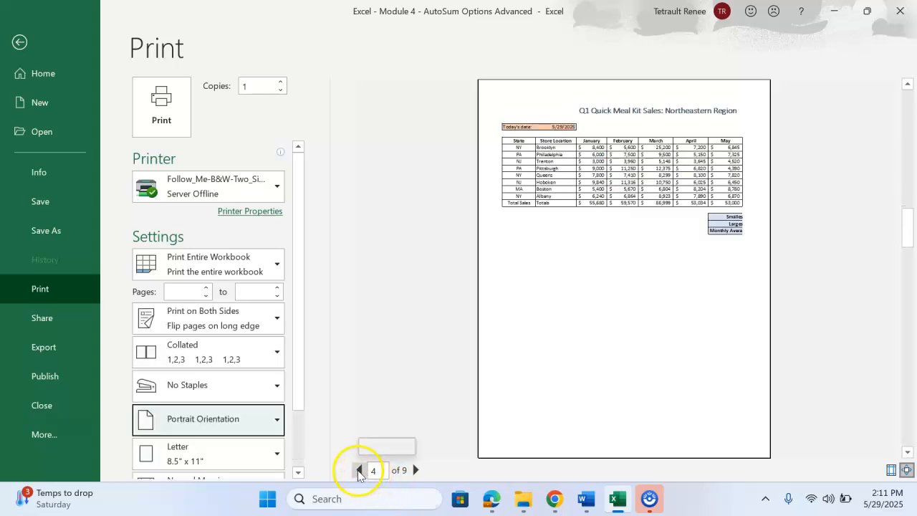
pyautogui.click(359, 470)
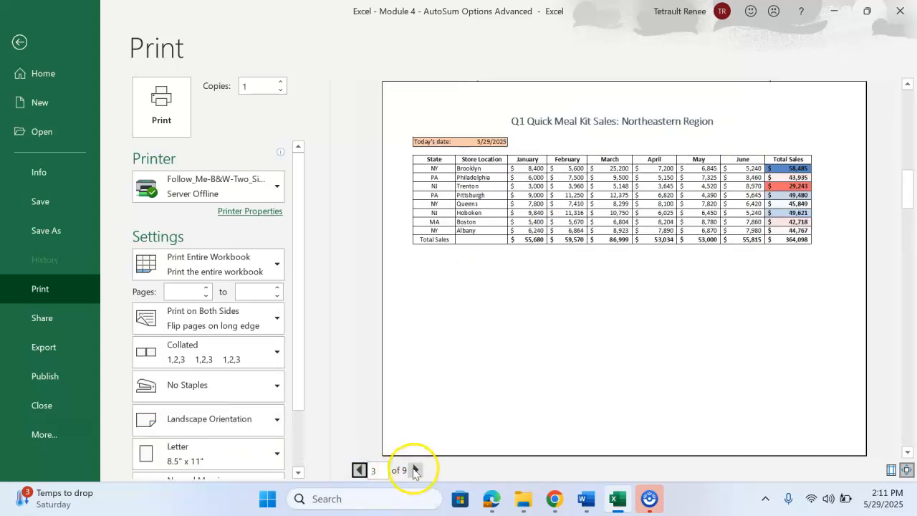
pyautogui.click(415, 470)
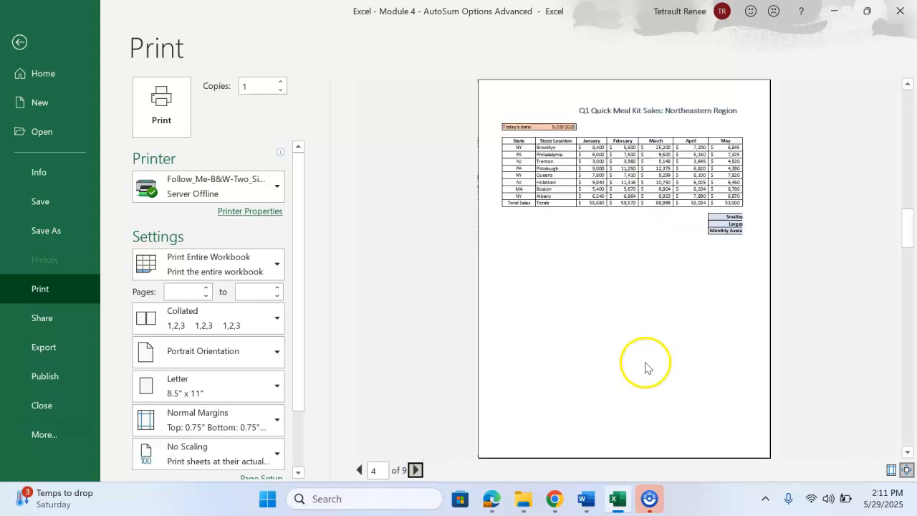
pyautogui.click(415, 470)
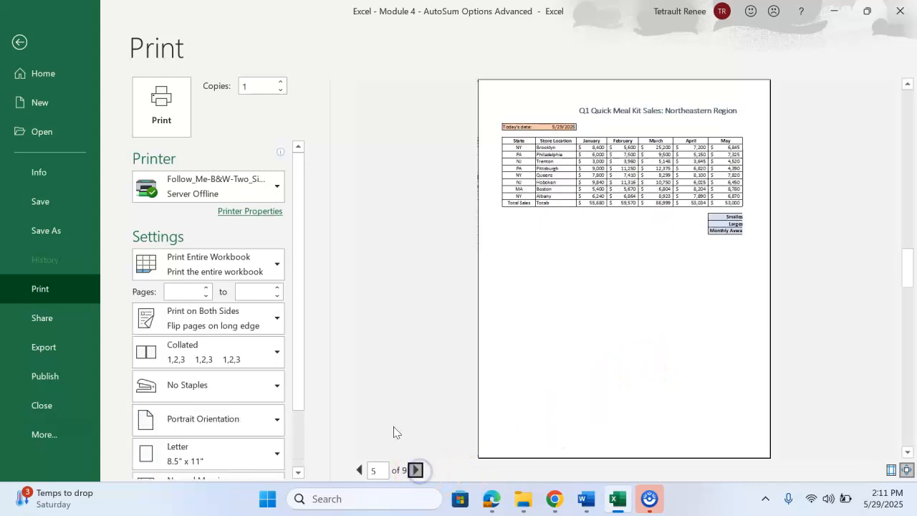
pyautogui.click(20, 44)
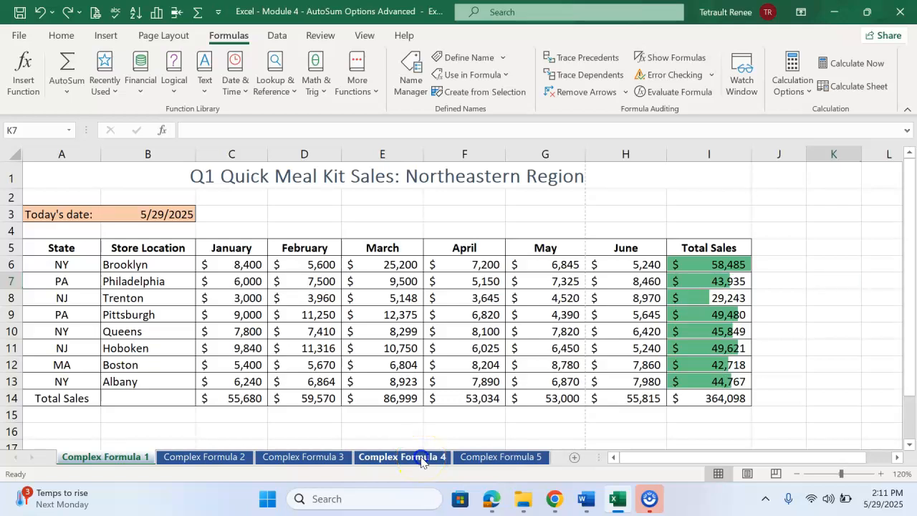
# Step: Review the Complex Formula 4, Complex Formula 1 and Complex Formula 2 sheets
pyautogui.click(422, 458)
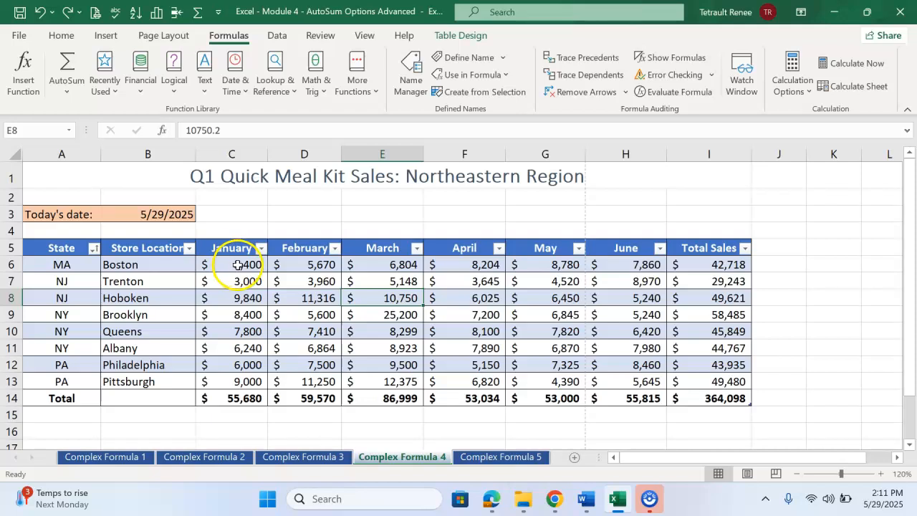
pyautogui.click(108, 456)
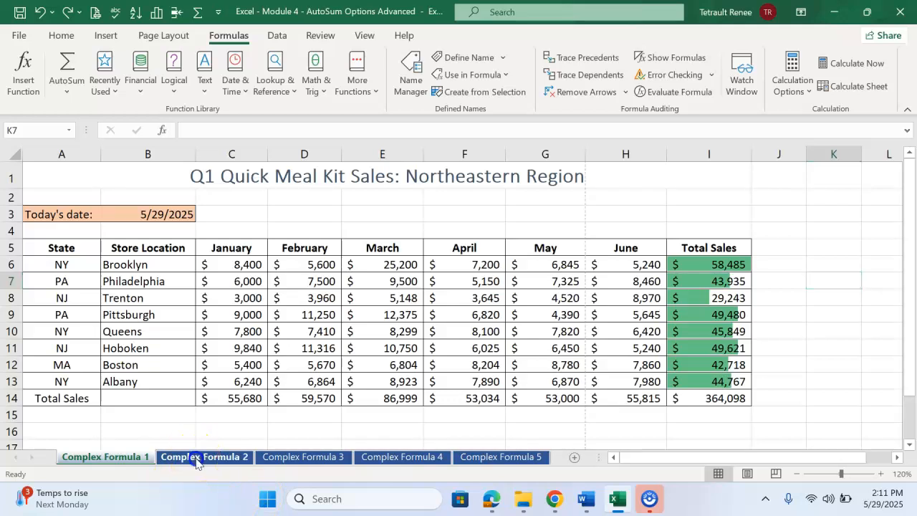
pyautogui.click(194, 458)
# Step: Apply the three-star rating icon set to the Total Sales values in I6:I13 on the Complex Formula 3 sheet
pyautogui.click(289, 459)
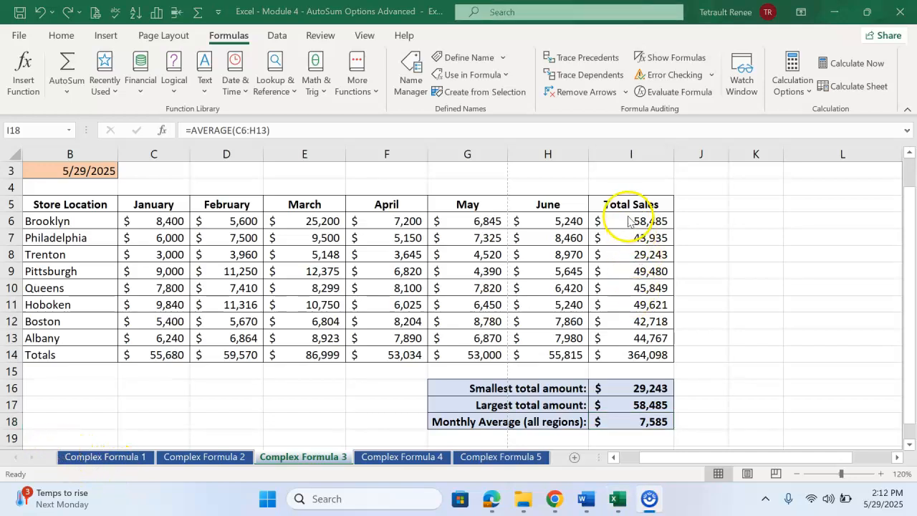
pyautogui.moveTo(621, 220); pyautogui.dragTo(620, 337)
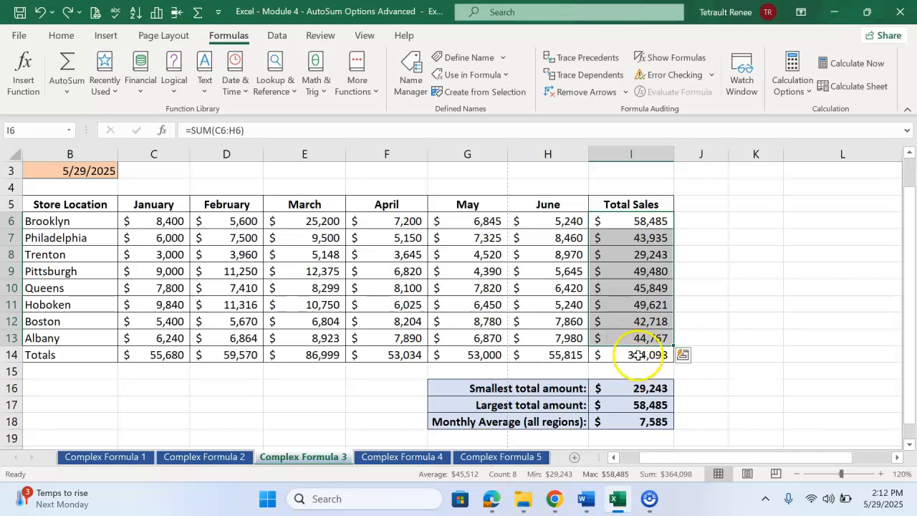
pyautogui.click(62, 37)
pyautogui.click(555, 83)
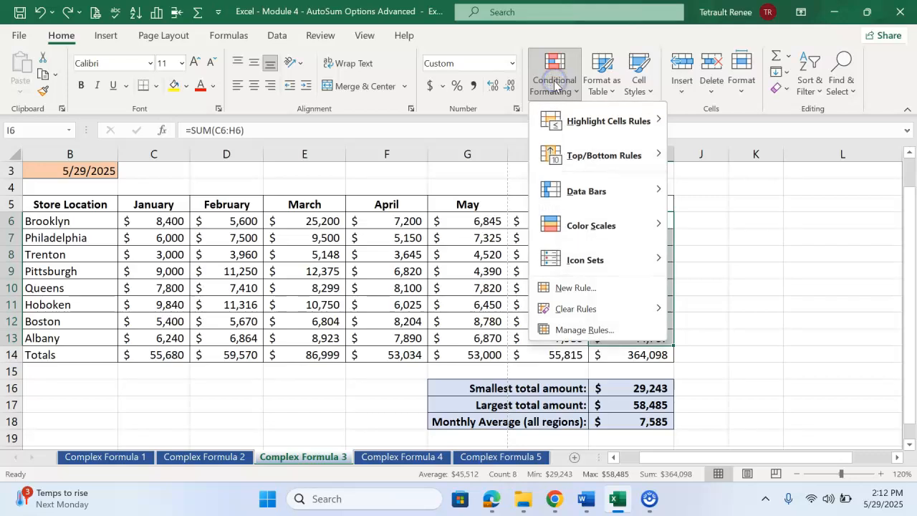
pyautogui.moveTo(615, 203)
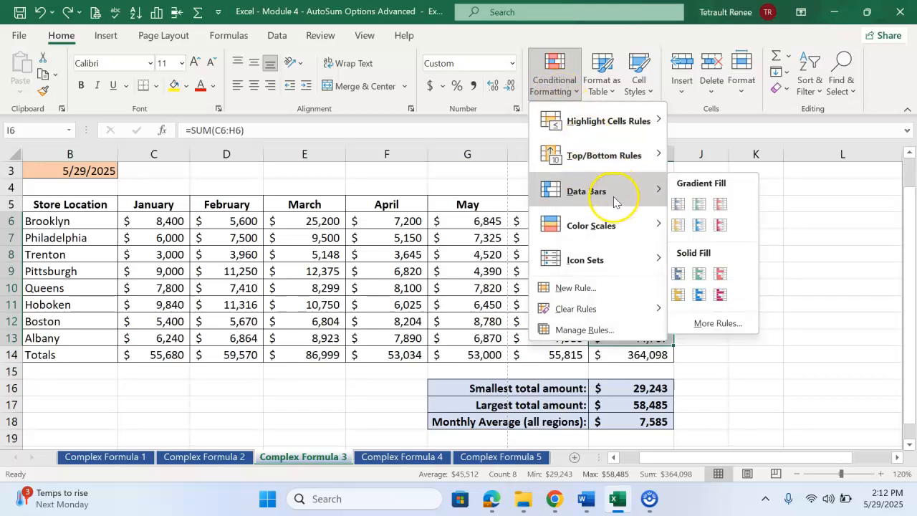
pyautogui.moveTo(602, 231)
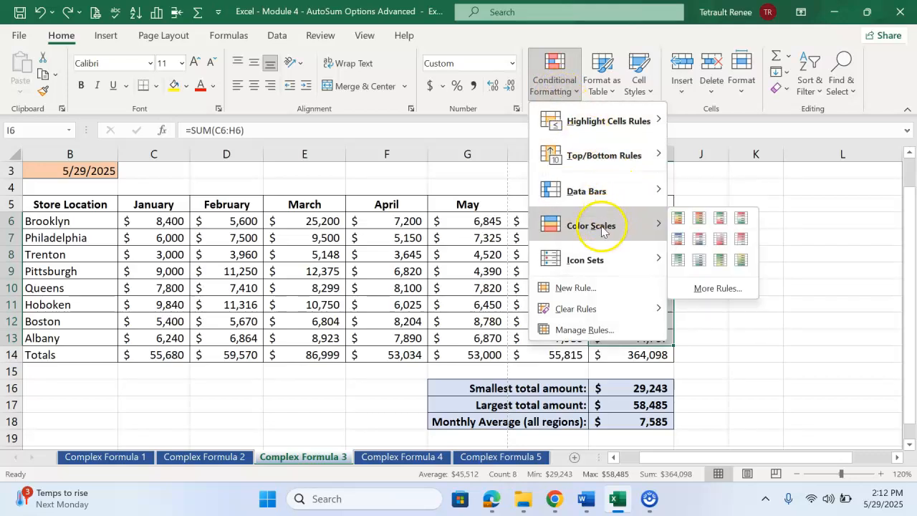
pyautogui.moveTo(593, 271)
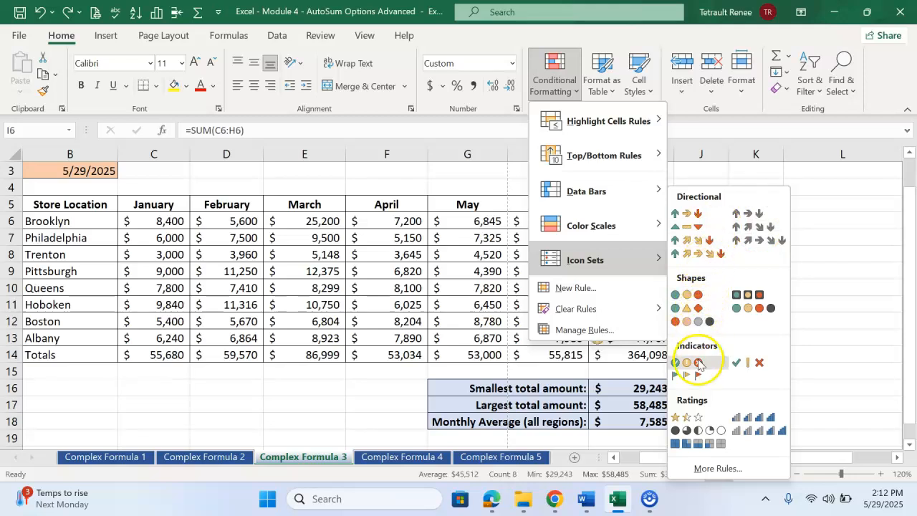
pyautogui.click(686, 418)
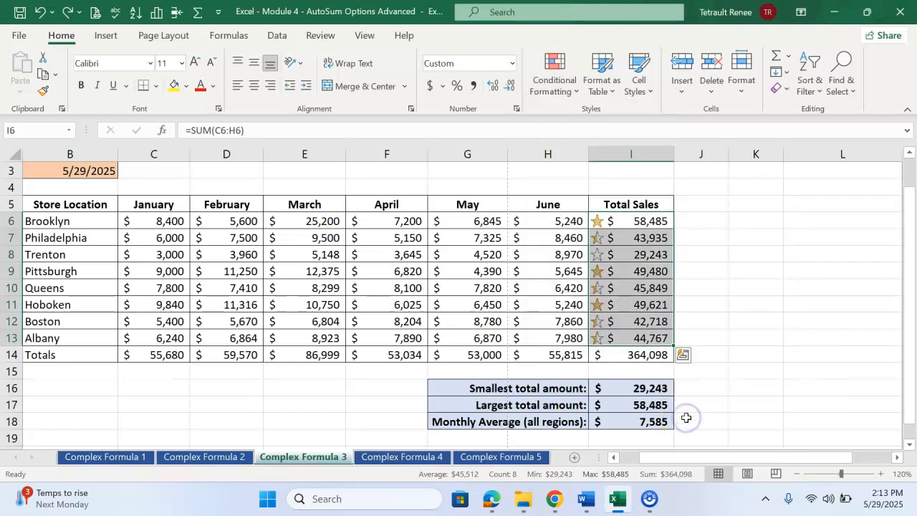
pyautogui.click(615, 356)
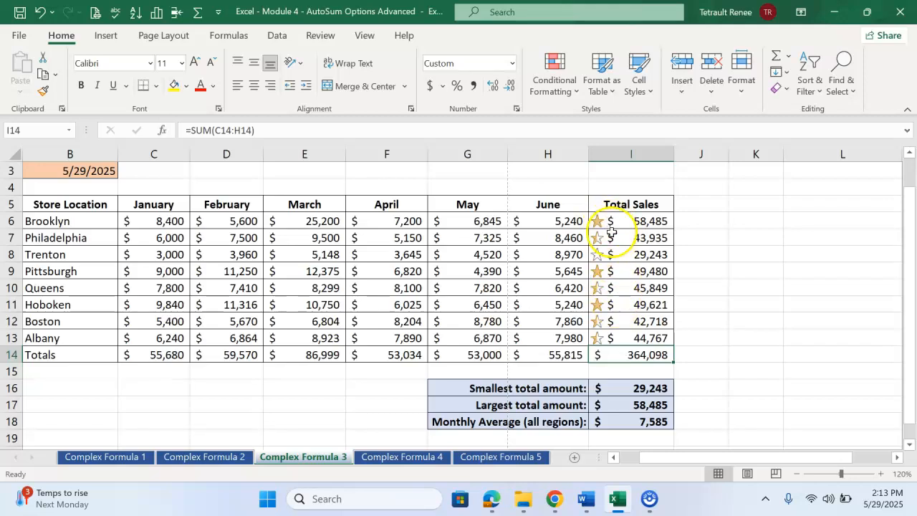
pyautogui.click(609, 254)
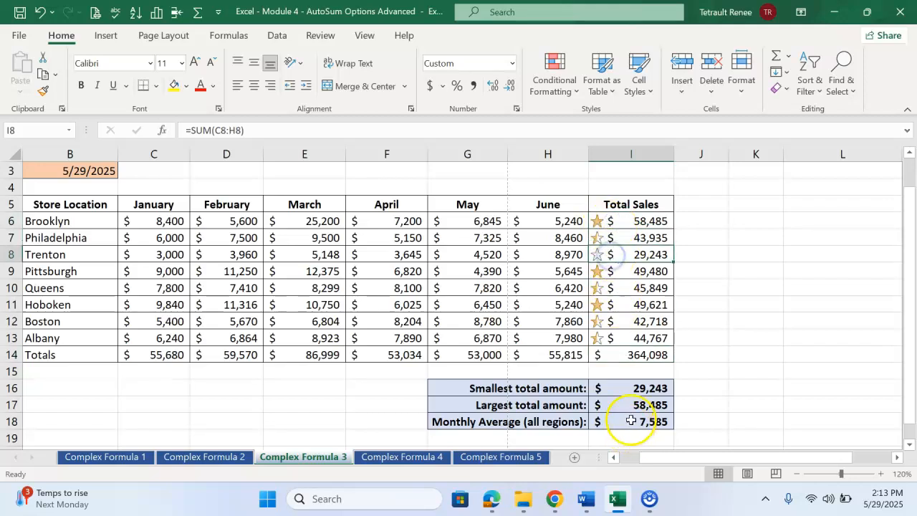
# Step: Highlight the top 2 values in C6:H13 on the Complex Formula 4 sheet with Green Fill with Dark Green Text
pyautogui.click(372, 459)
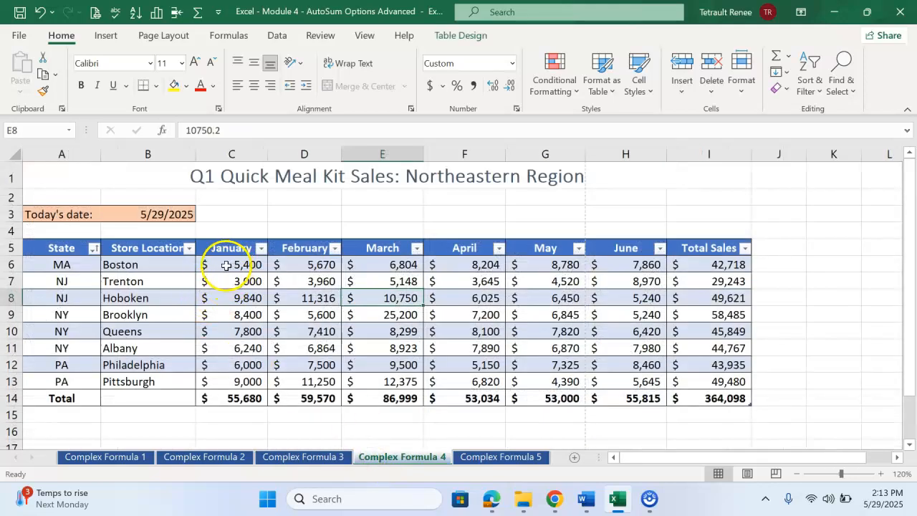
pyautogui.moveTo(224, 264); pyautogui.dragTo(650, 380)
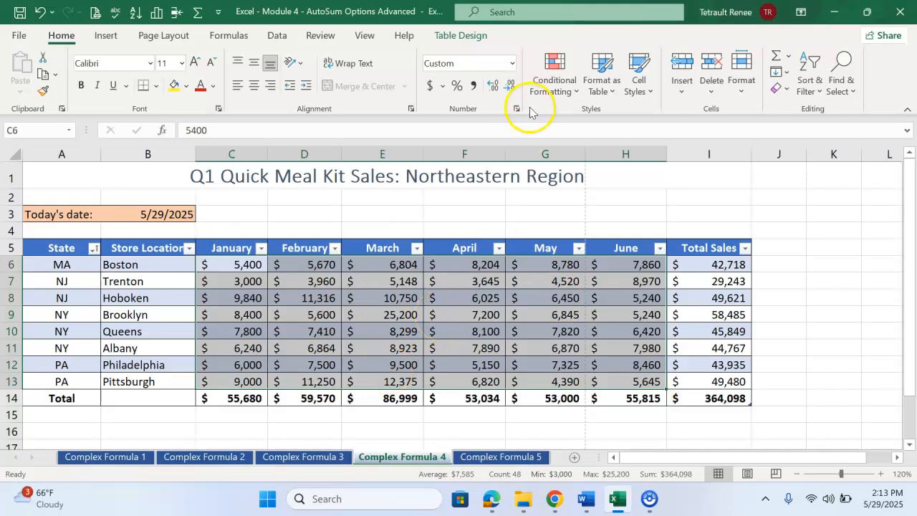
pyautogui.click(547, 81)
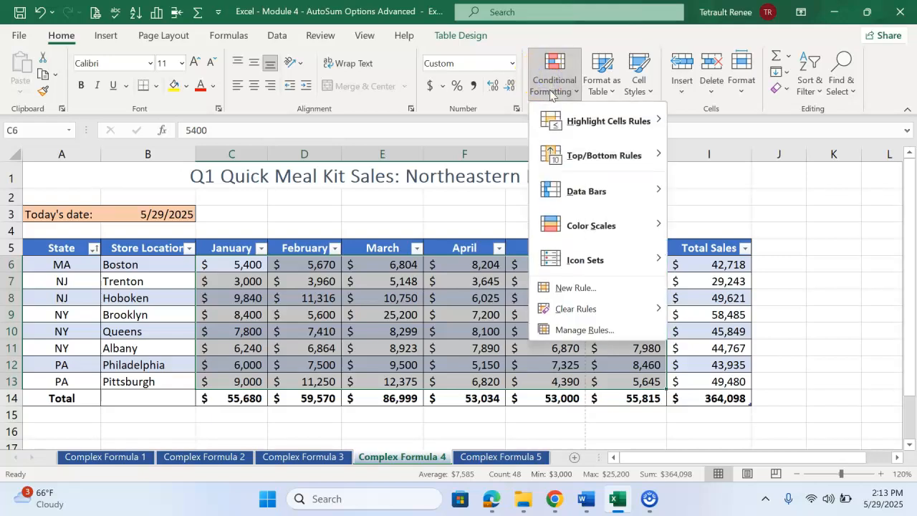
pyautogui.click(615, 156)
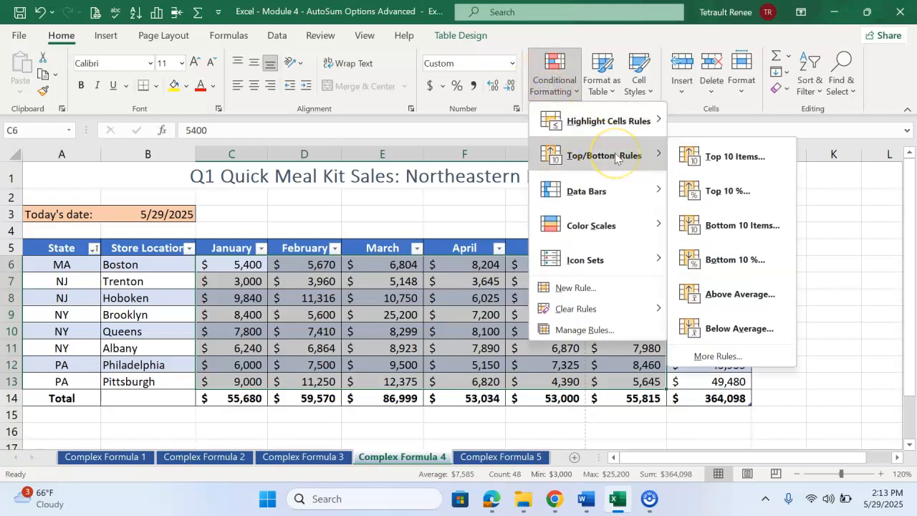
pyautogui.click(719, 156)
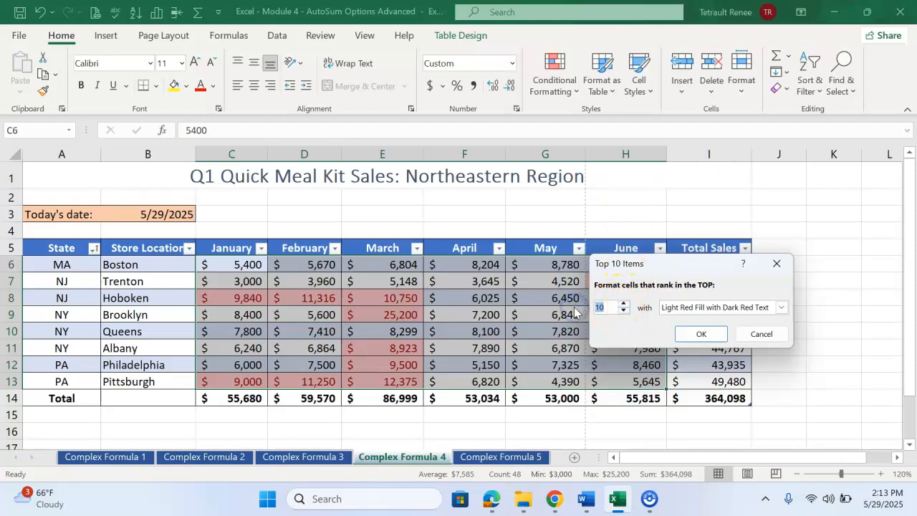
pyautogui.write('2')
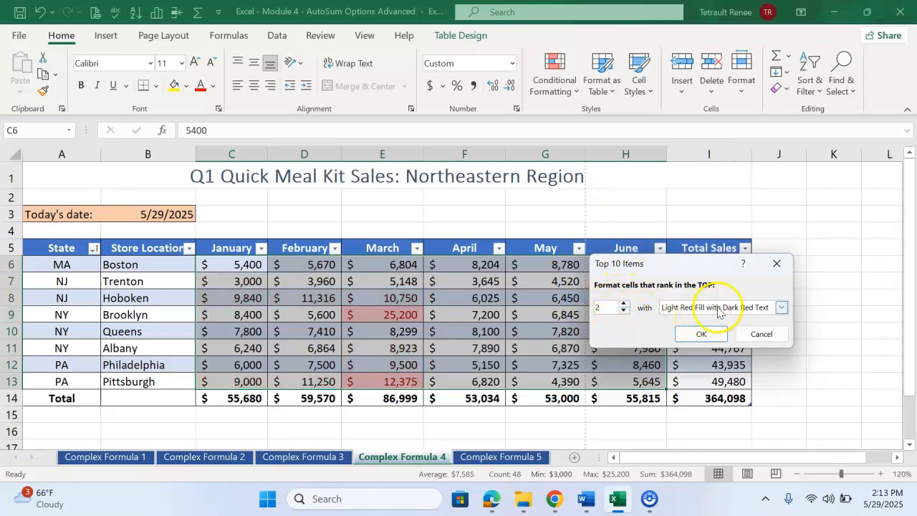
pyautogui.click(781, 308)
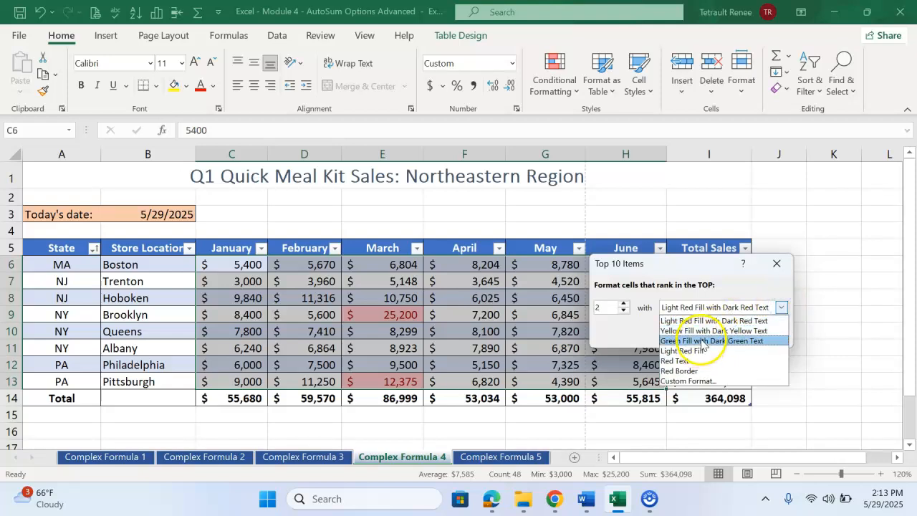
pyautogui.click(702, 340)
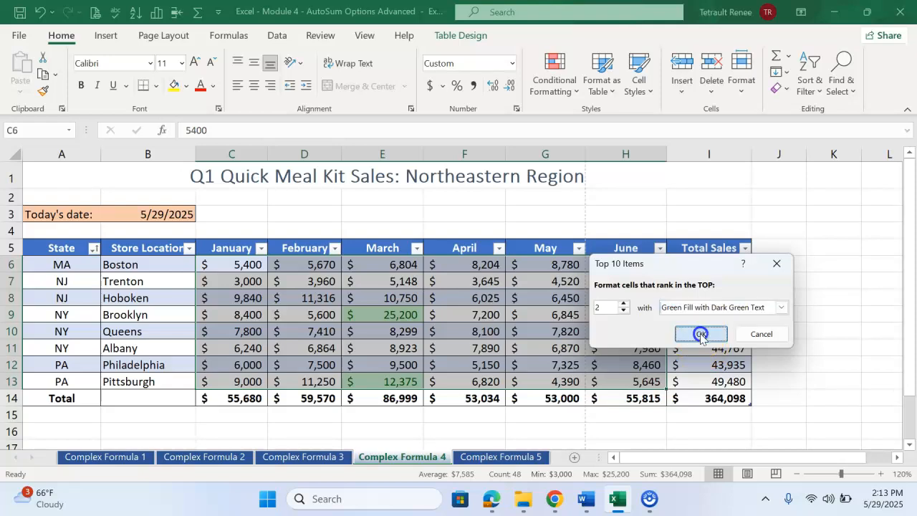
pyautogui.click(702, 334)
# Step: Highlight the bottom 2 values in C6:H13 on the Complex Formula 4 sheet with Light Red Fill with Dark Red Text
pyautogui.click(555, 81)
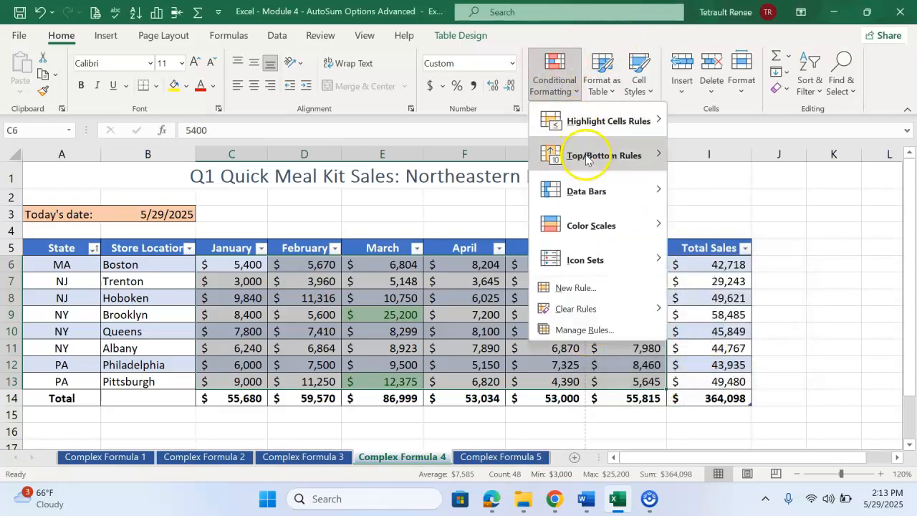
pyautogui.moveTo(594, 156)
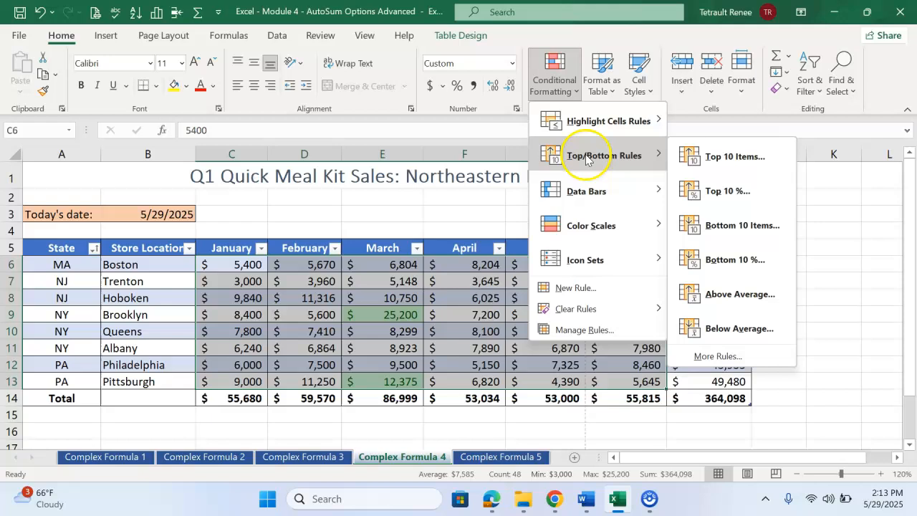
pyautogui.click(740, 227)
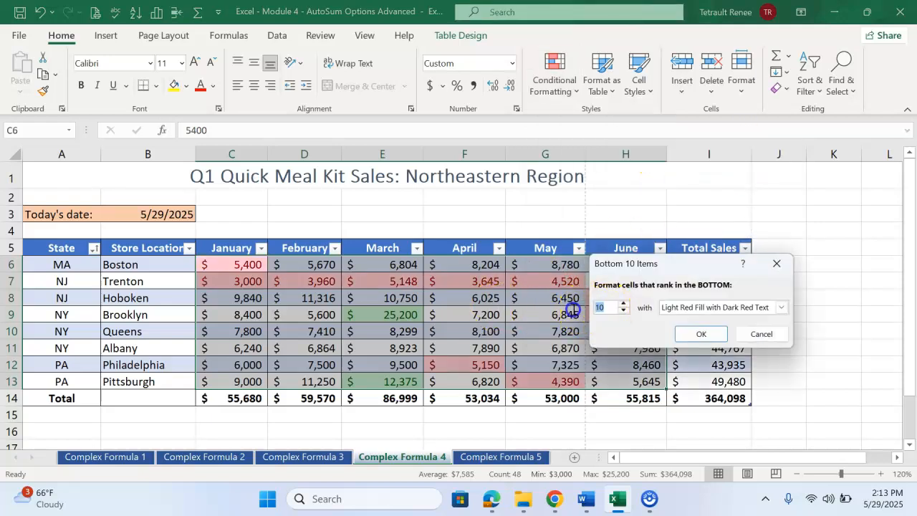
pyautogui.write('2')
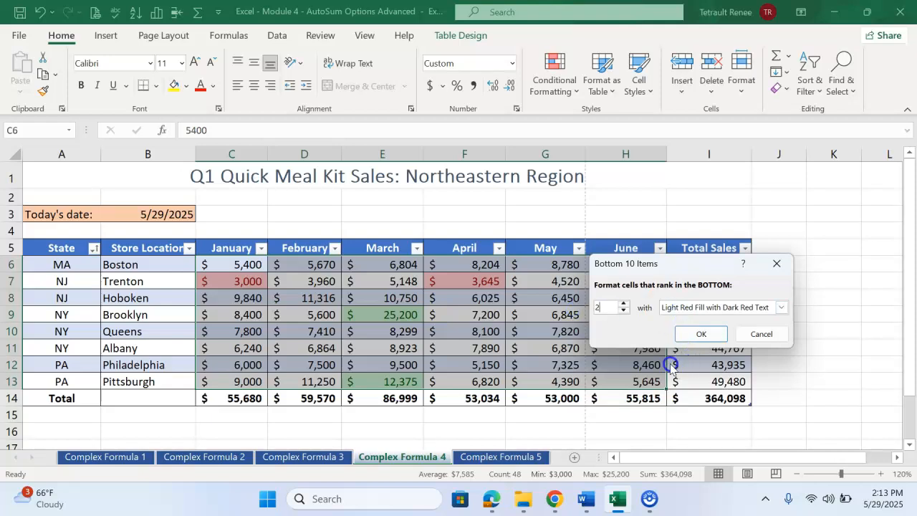
pyautogui.click(704, 334)
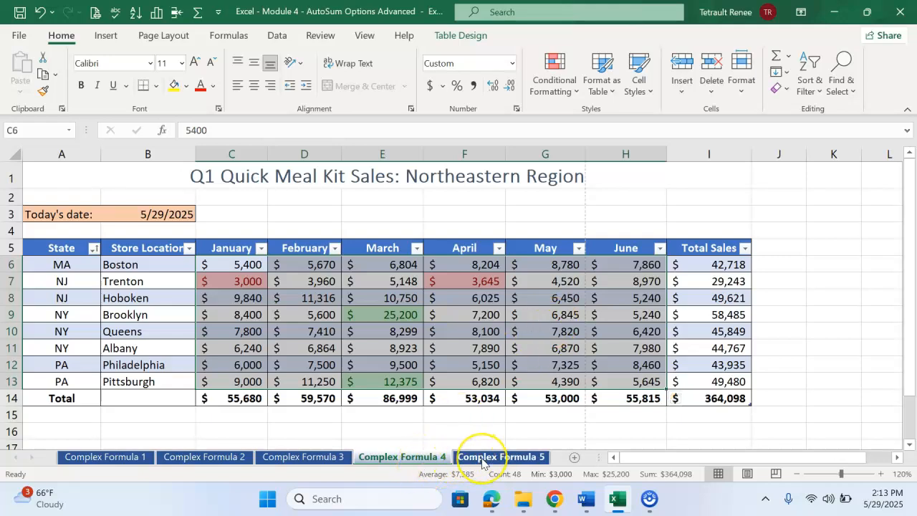
# Step: Highlight the top 2 values in C6:H13 on the Complex Formula 5 sheet with Green Fill with Dark Green Text
pyautogui.click(481, 461)
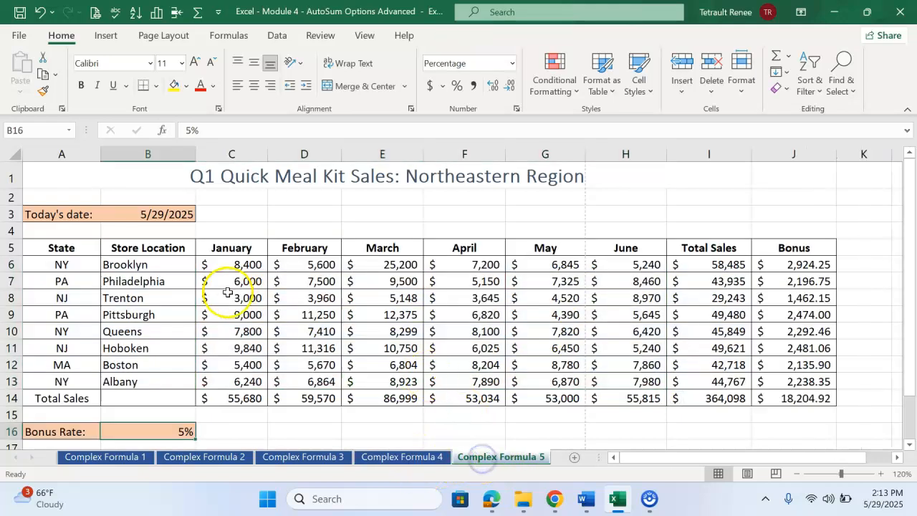
pyautogui.moveTo(220, 264); pyautogui.dragTo(609, 383)
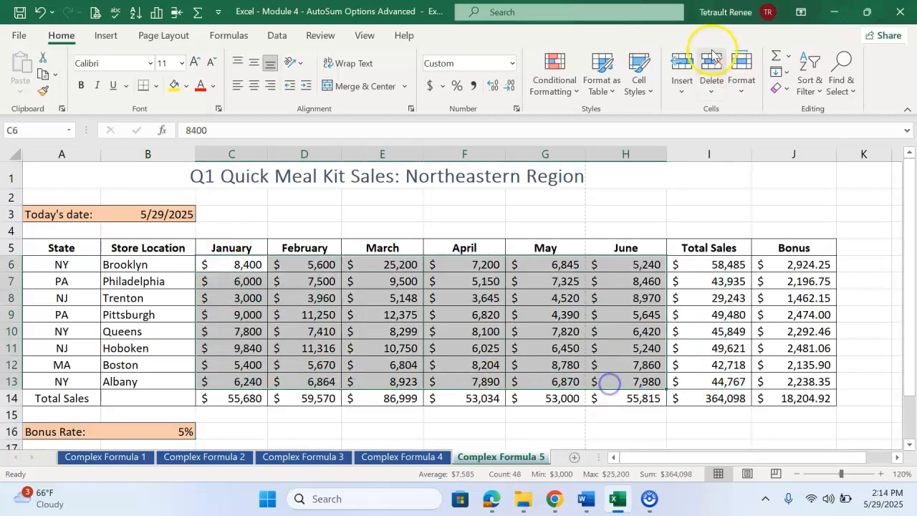
pyautogui.click(553, 89)
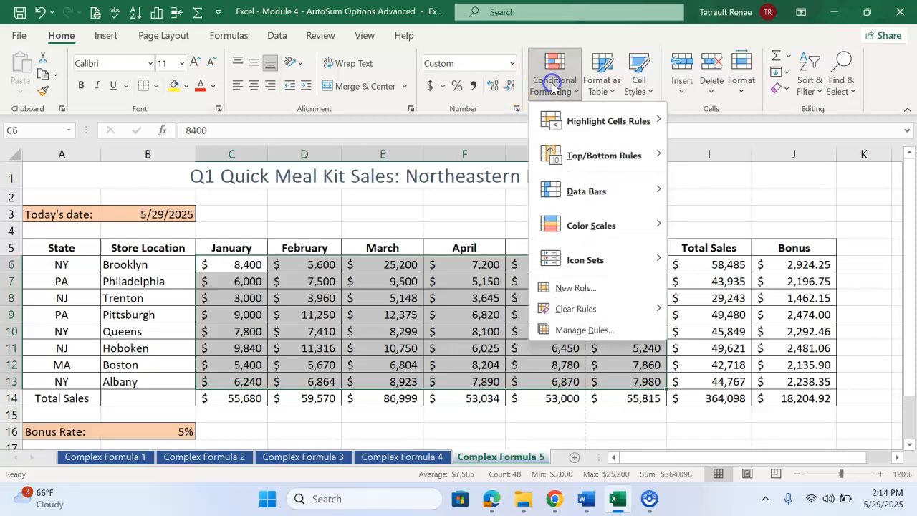
pyautogui.moveTo(586, 158)
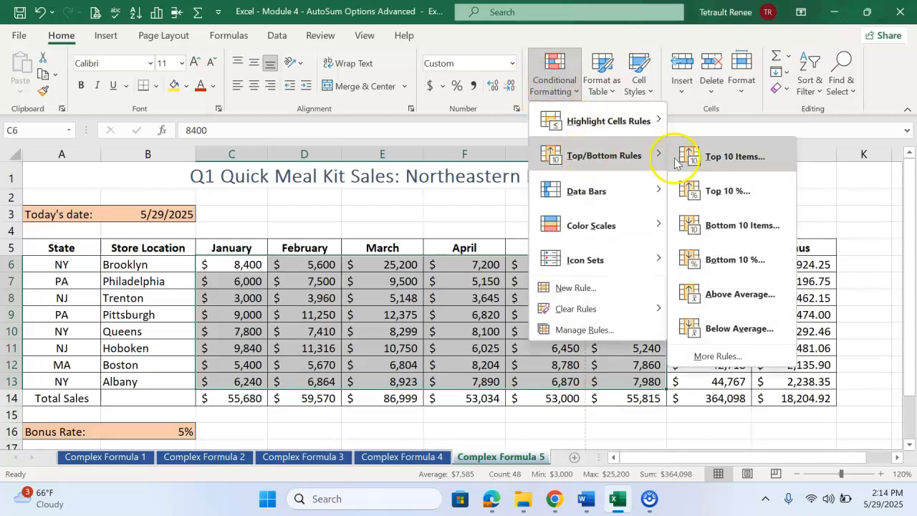
pyautogui.click(746, 158)
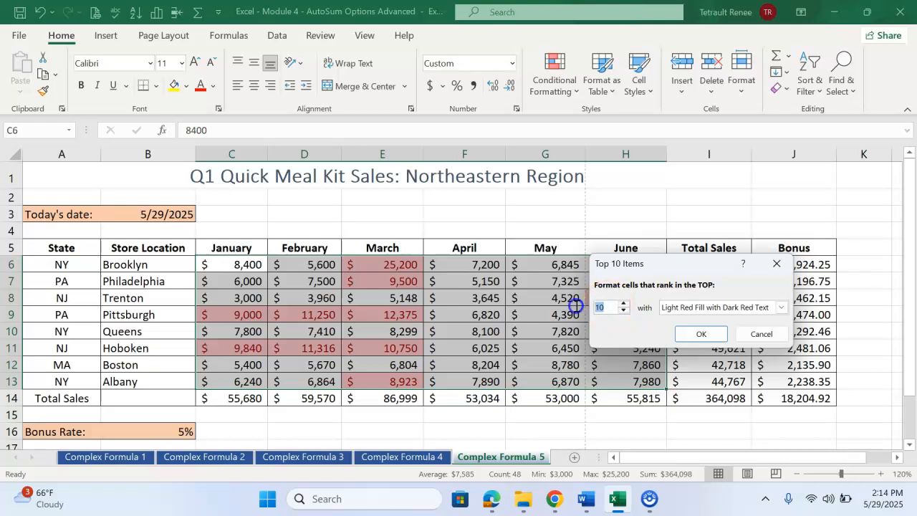
pyautogui.write('2')
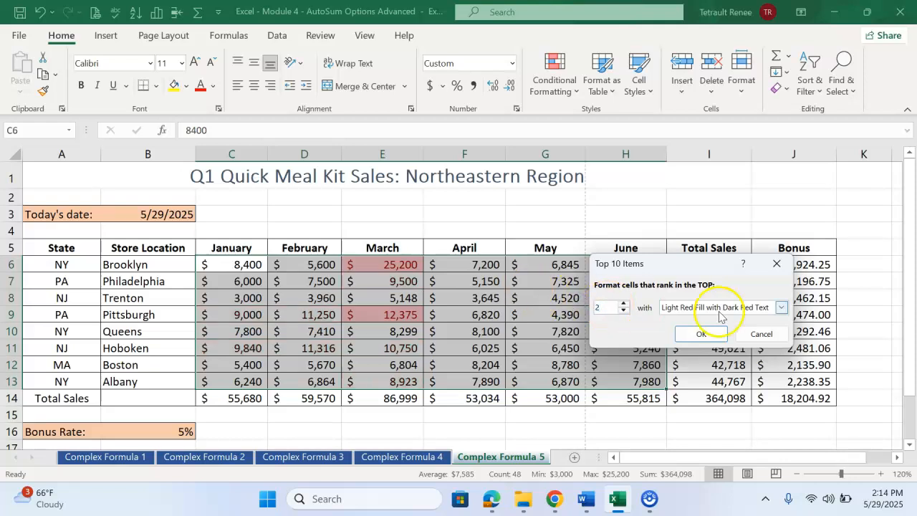
pyautogui.click(782, 307)
pyautogui.click(709, 342)
pyautogui.click(699, 342)
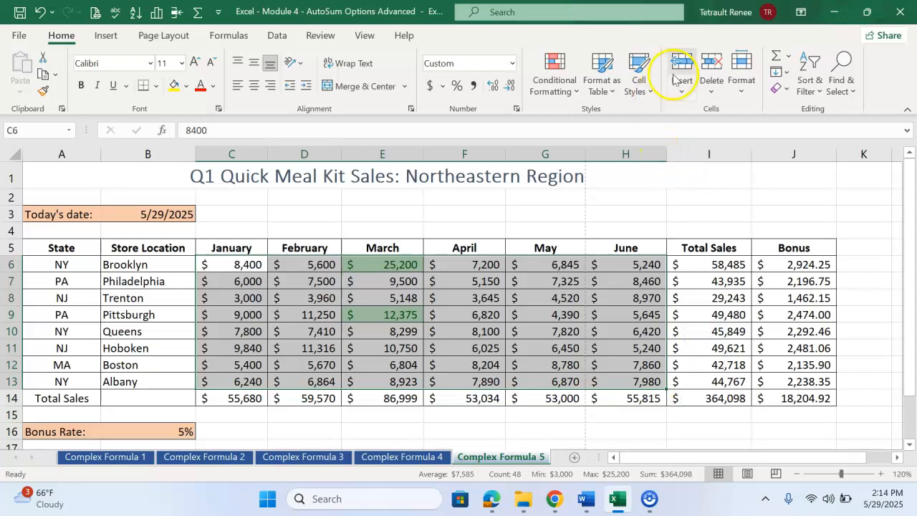
# Step: Highlight the bottom 2 values in C6:H13 with Light Red Fill with Dark Red Text and return to the Complex Formula 1 sheet
pyautogui.click(555, 84)
pyautogui.moveTo(577, 155)
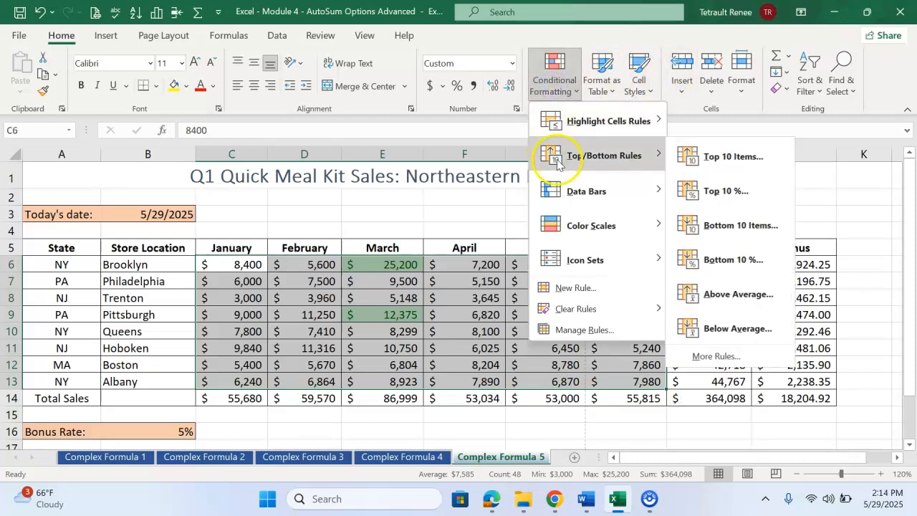
pyautogui.click(753, 227)
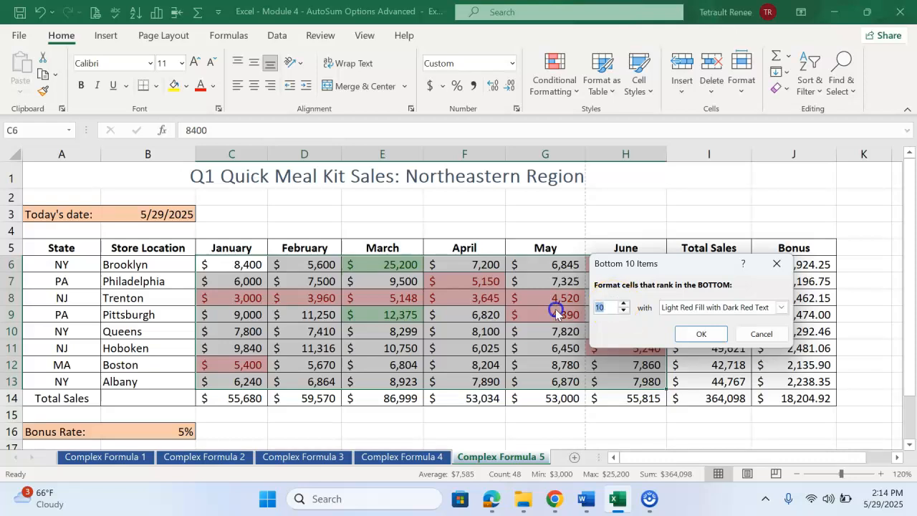
pyautogui.write('2')
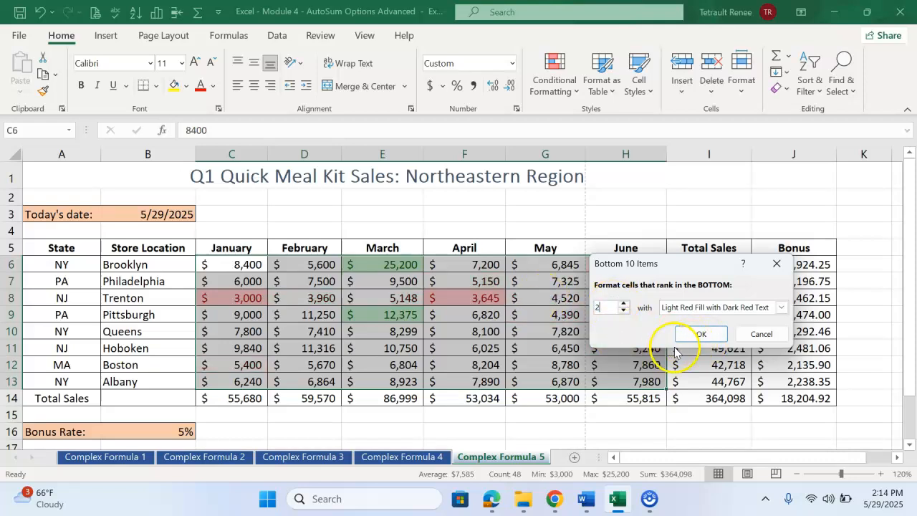
pyautogui.click(694, 335)
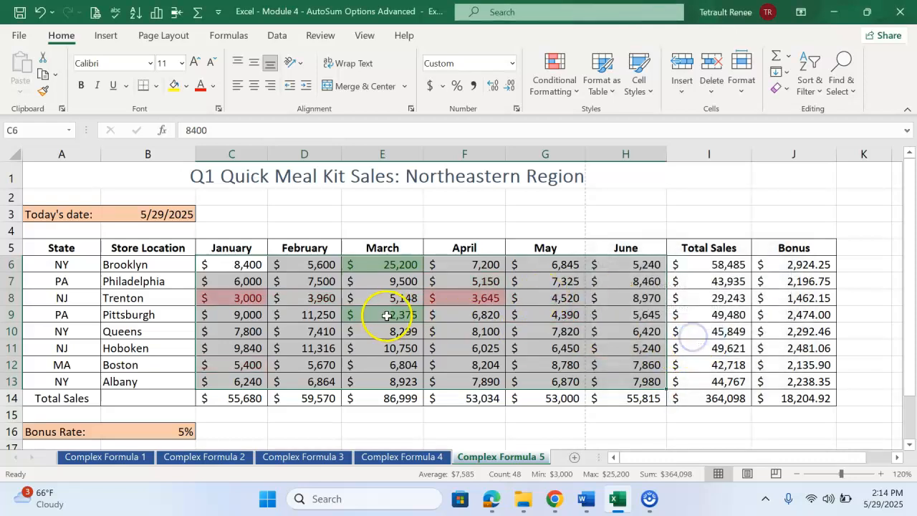
pyautogui.click(387, 317)
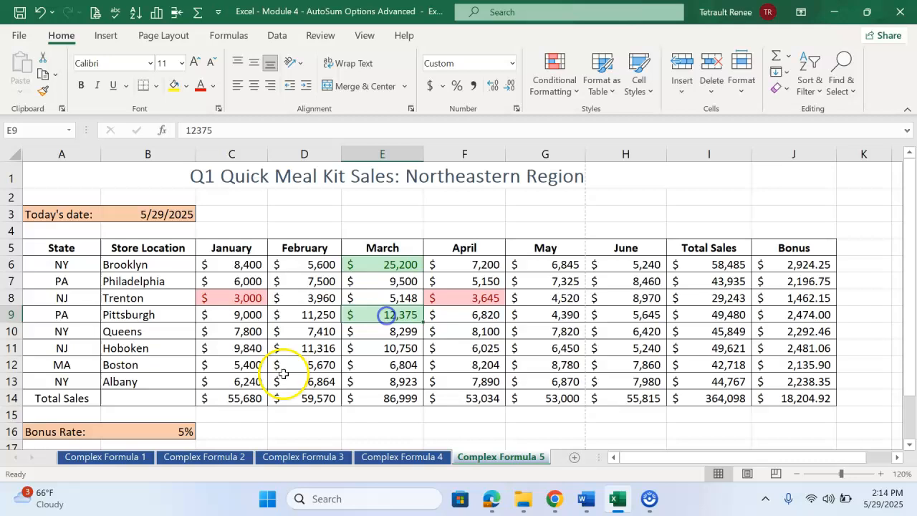
pyautogui.click(123, 462)
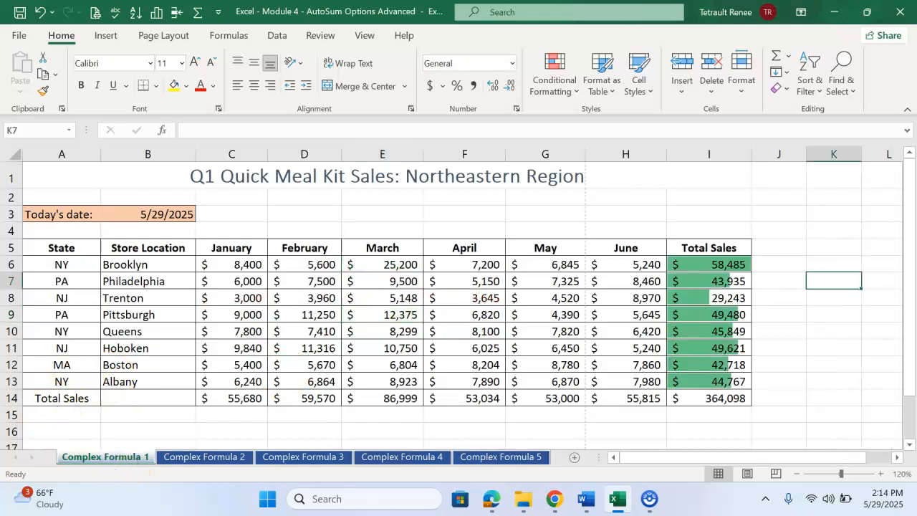